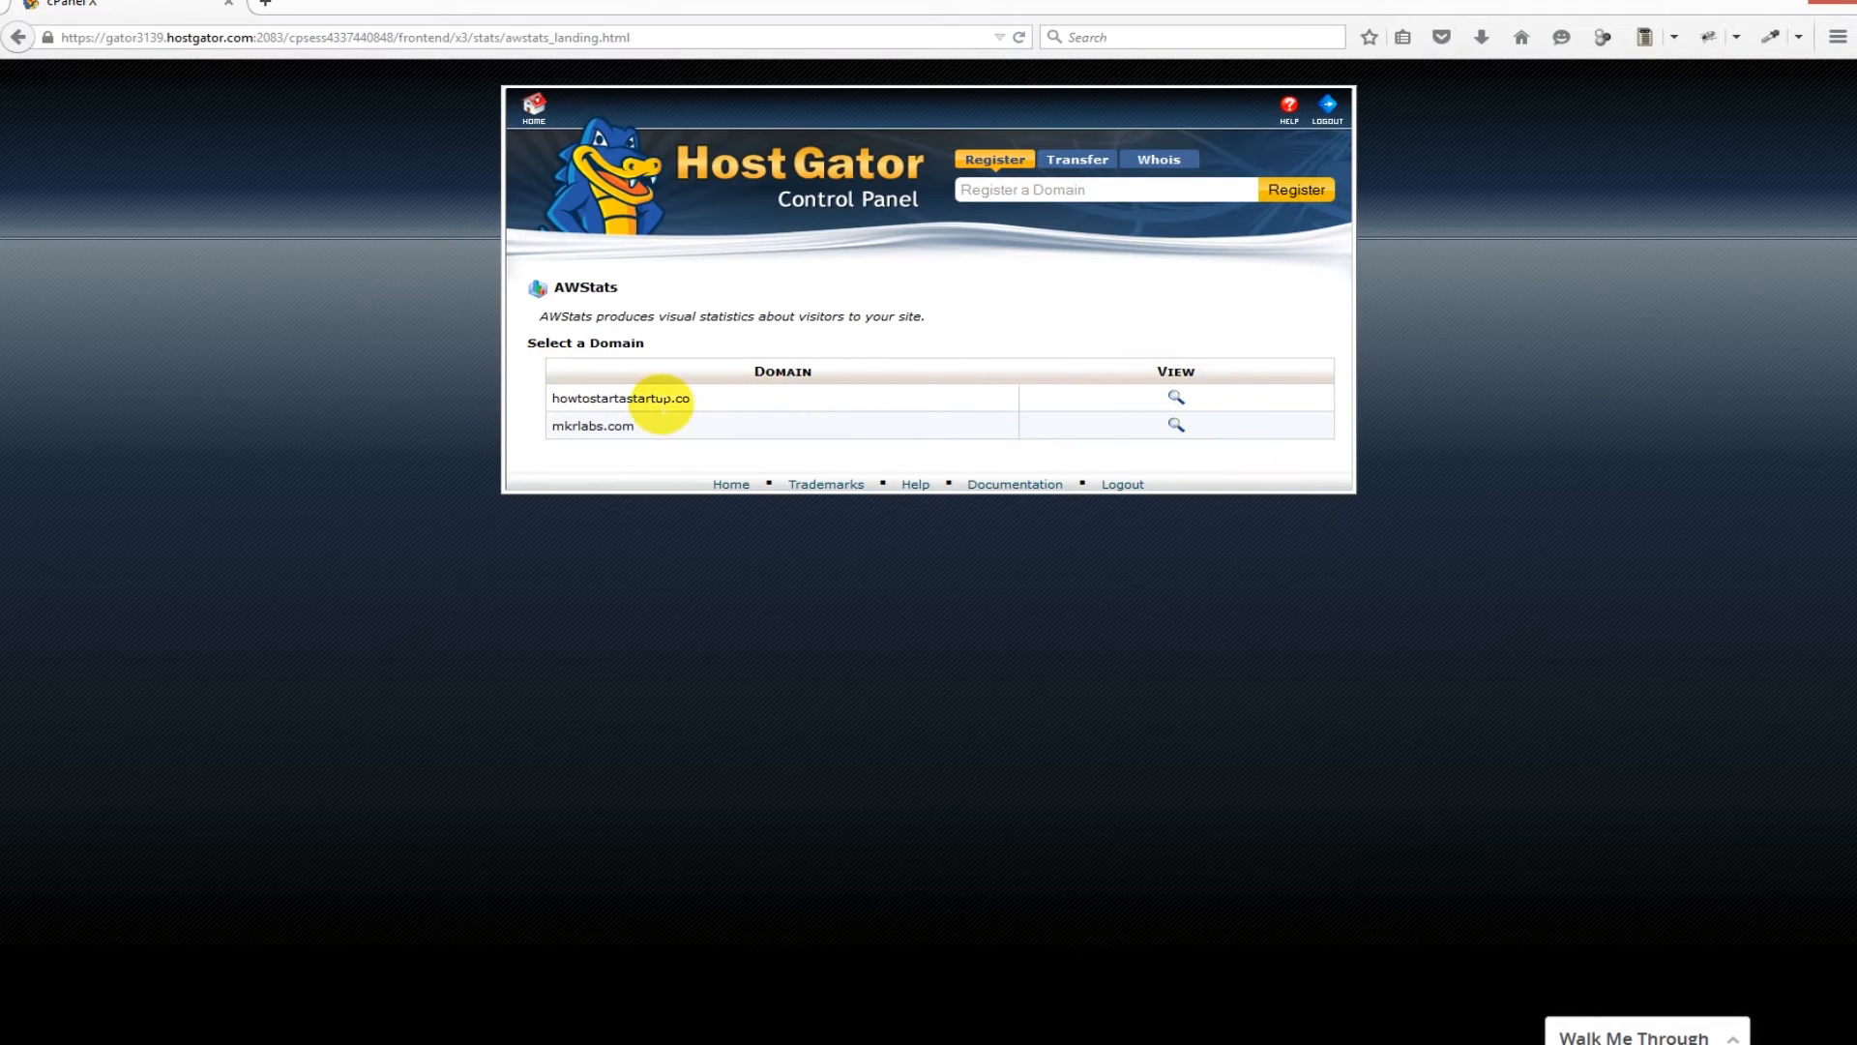
# Open the AWStats statistics for howtostartastartup.co and set the reported period to Feb 2015
pyautogui.click(1175, 395)
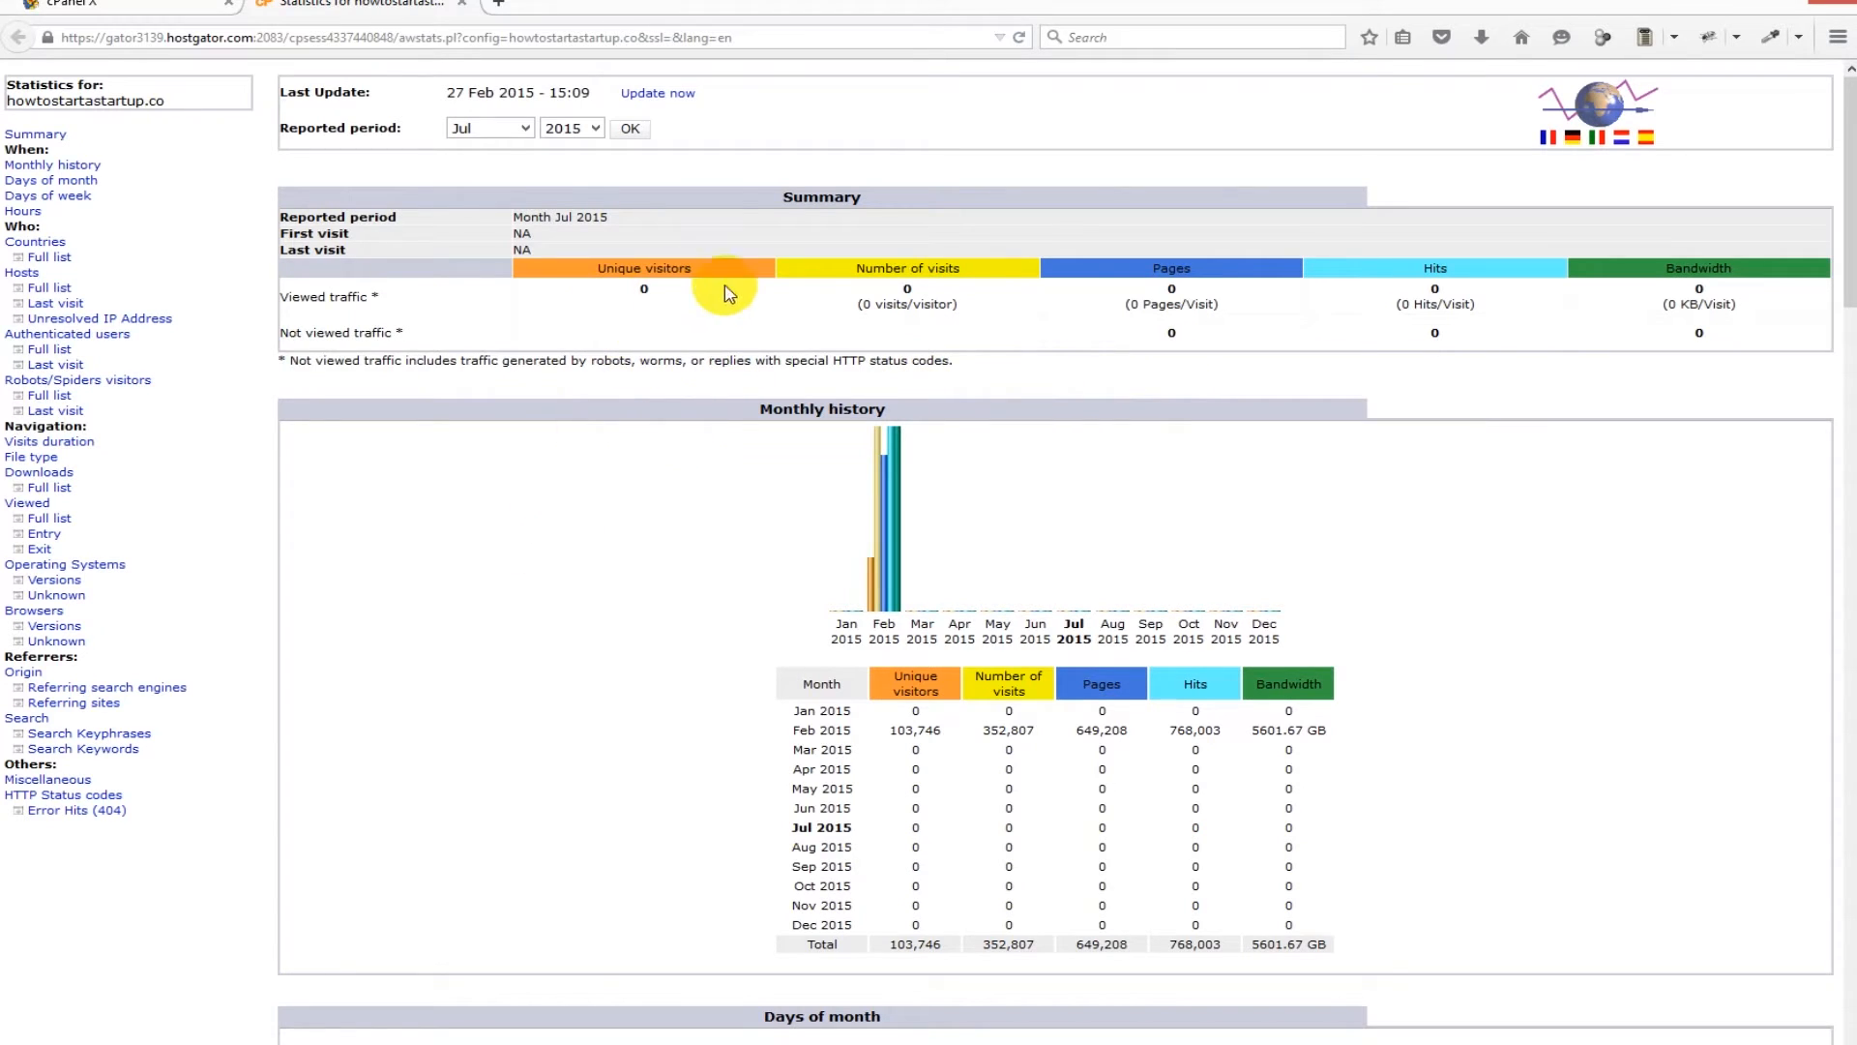
pyautogui.click(521, 133)
pyautogui.click(495, 166)
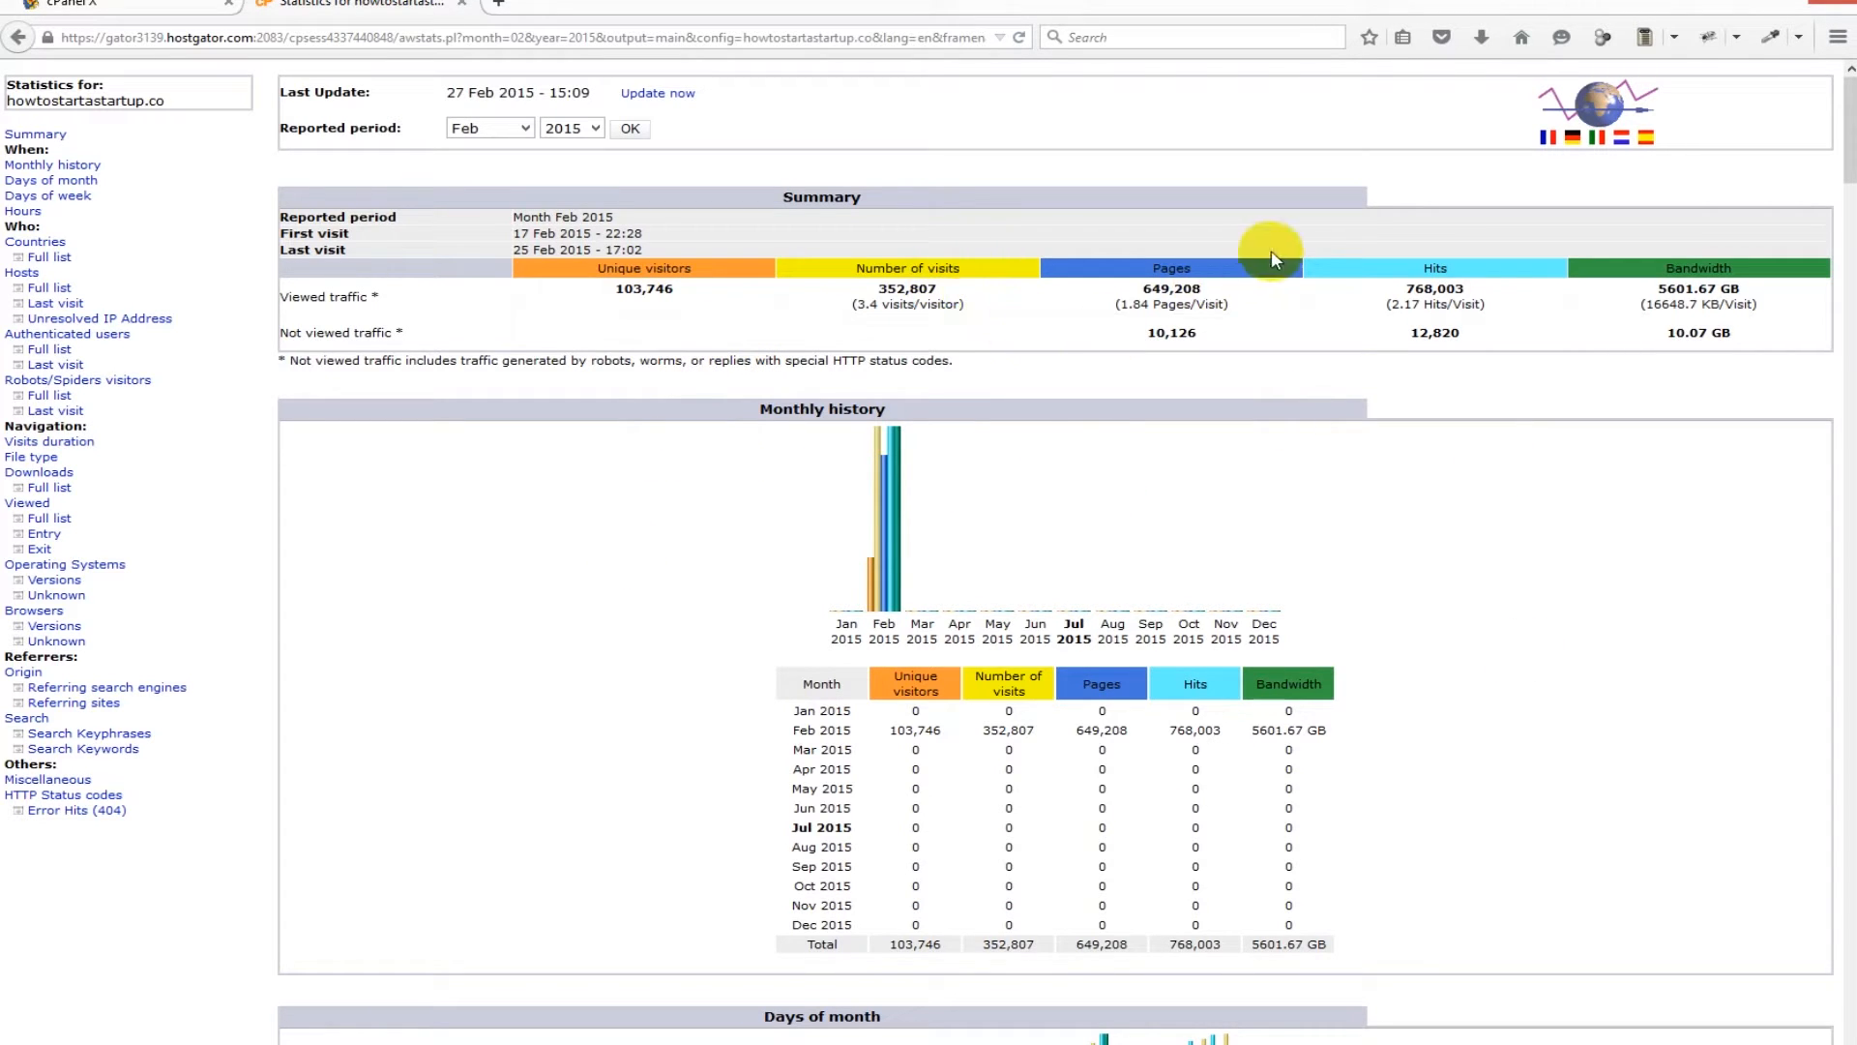
# Open the full list of downloads from the Downloads (Top 10) section of the February report
pyautogui.scroll(-4, 1322, 497)
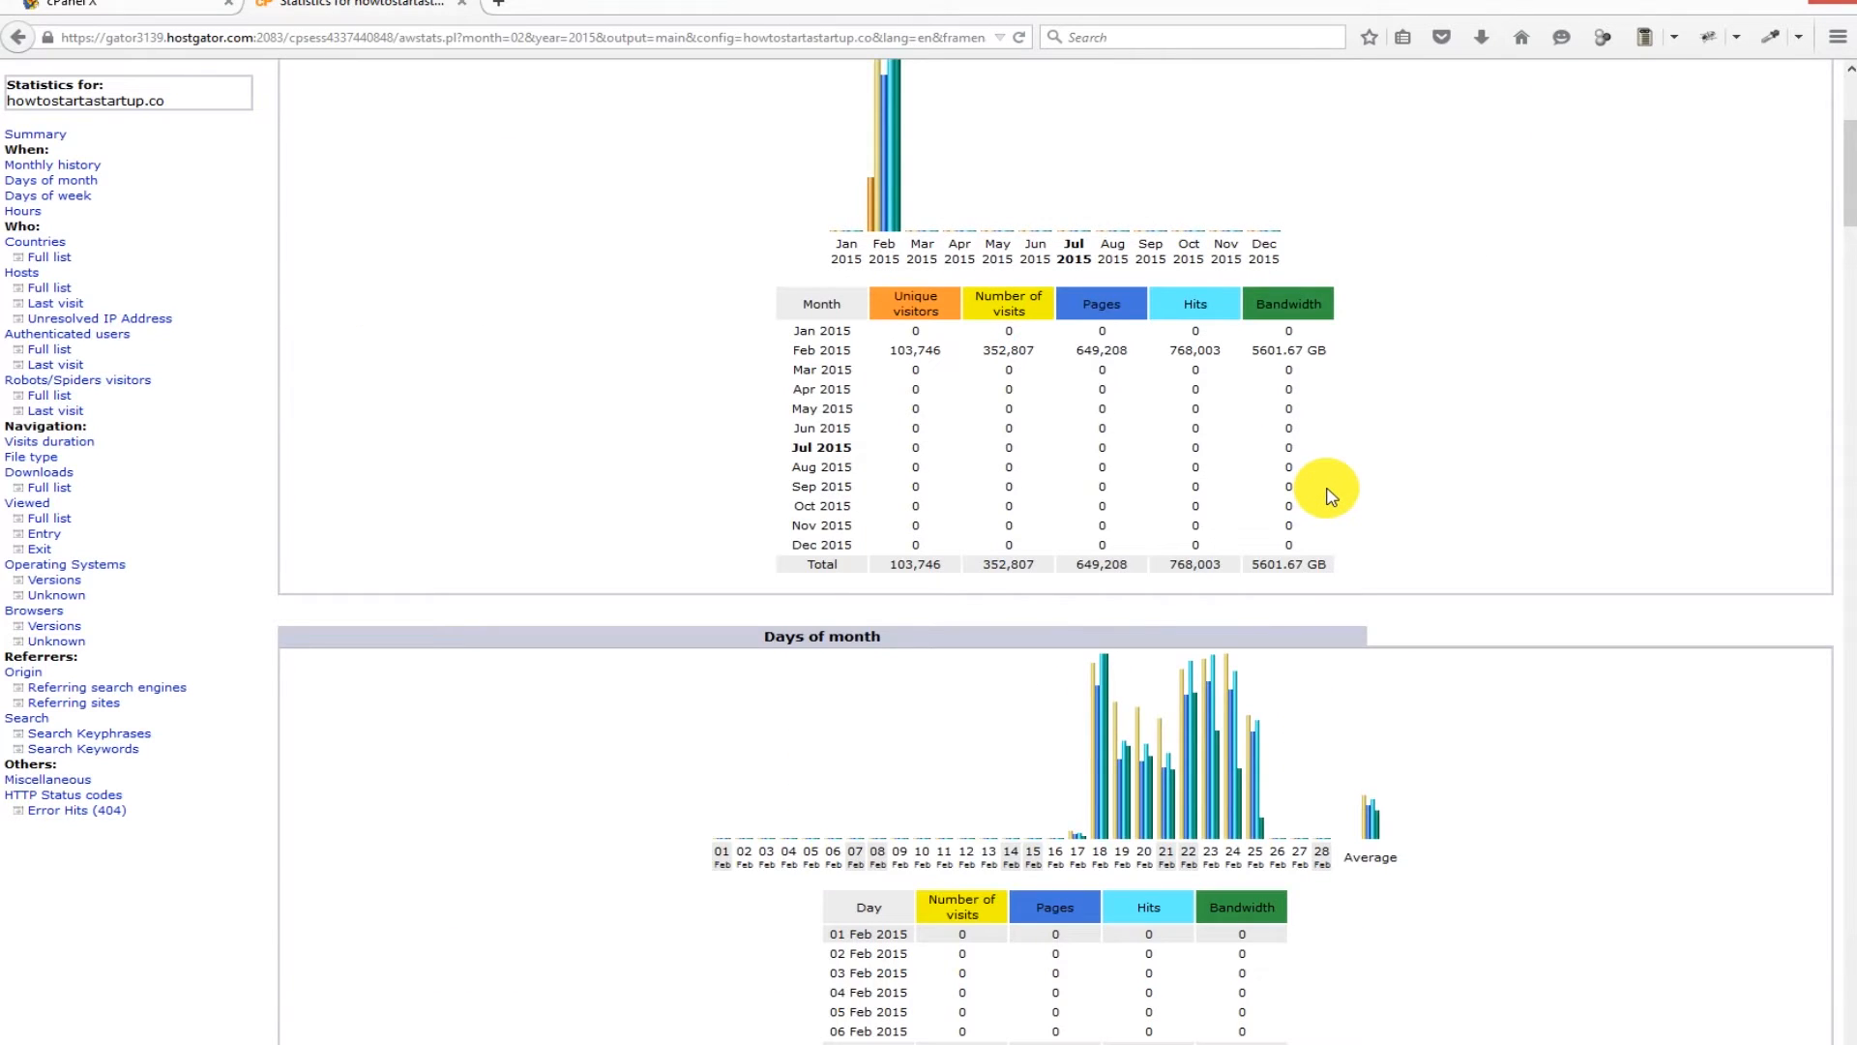
pyautogui.scroll(-15, 1326, 496)
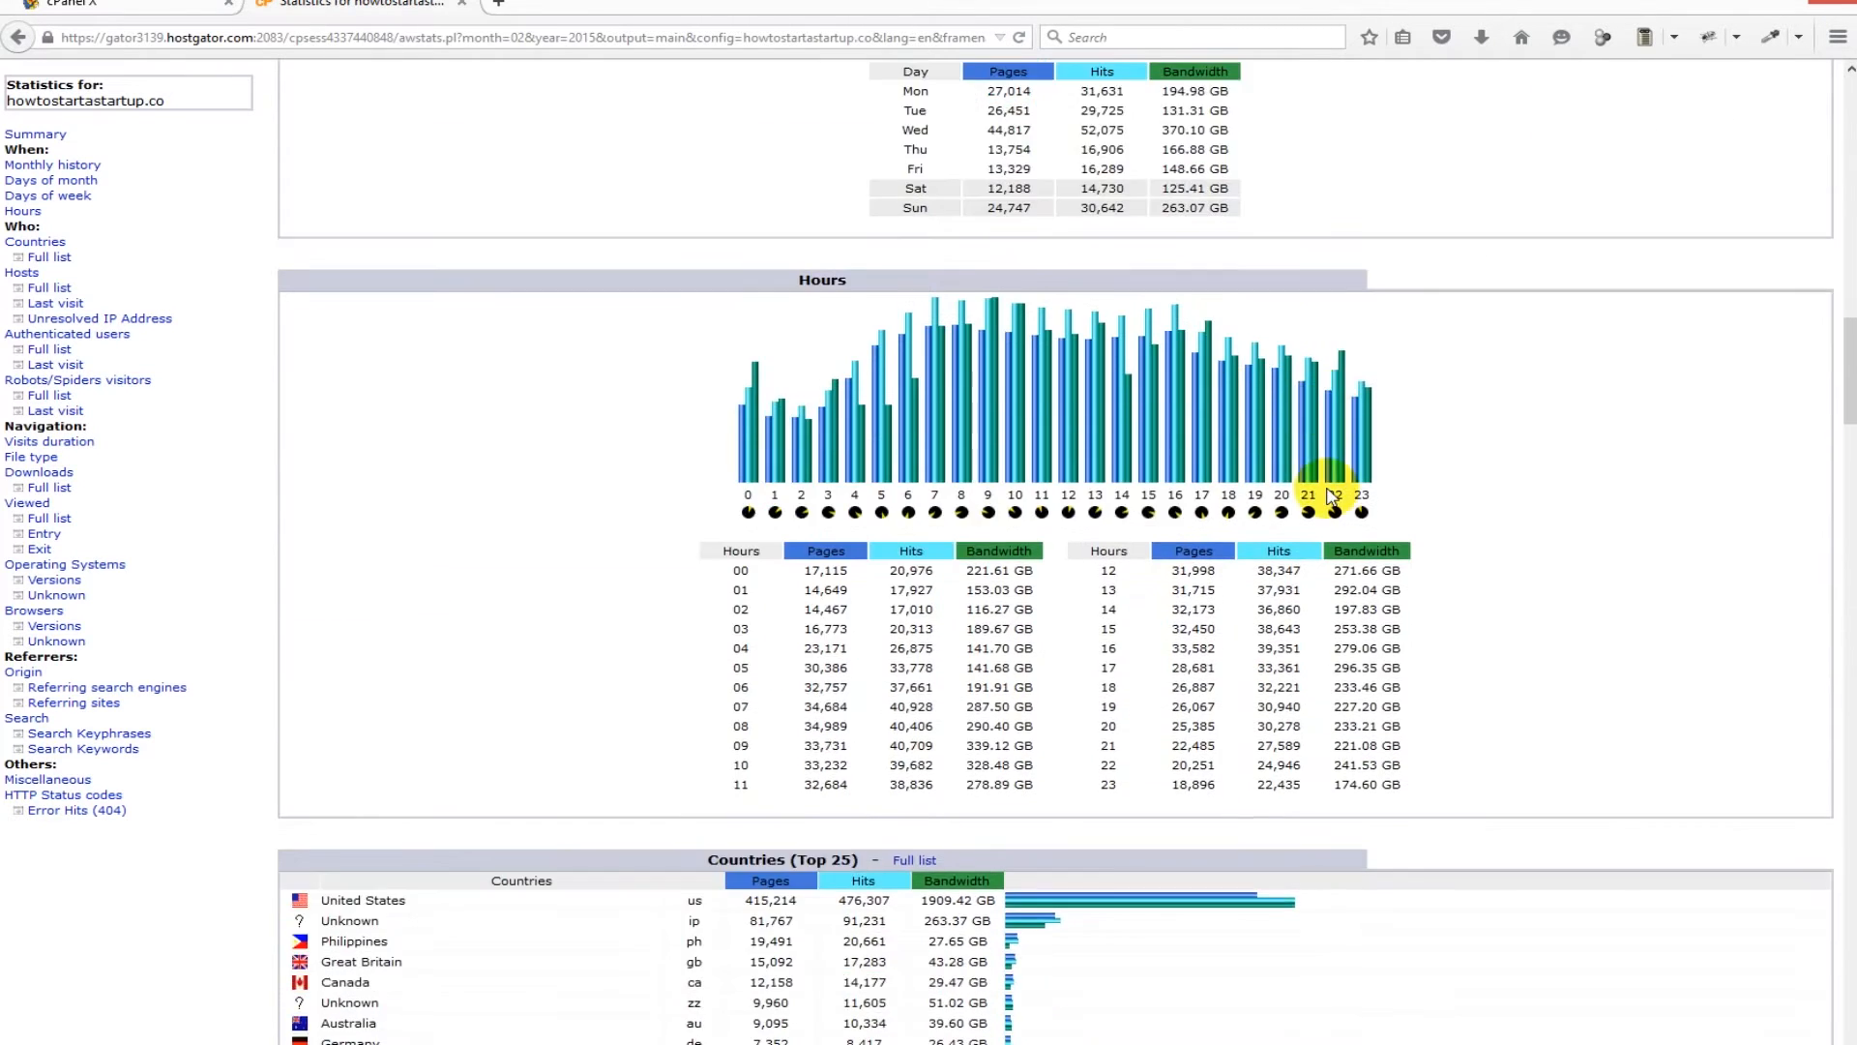
pyautogui.scroll(-15, 1326, 494)
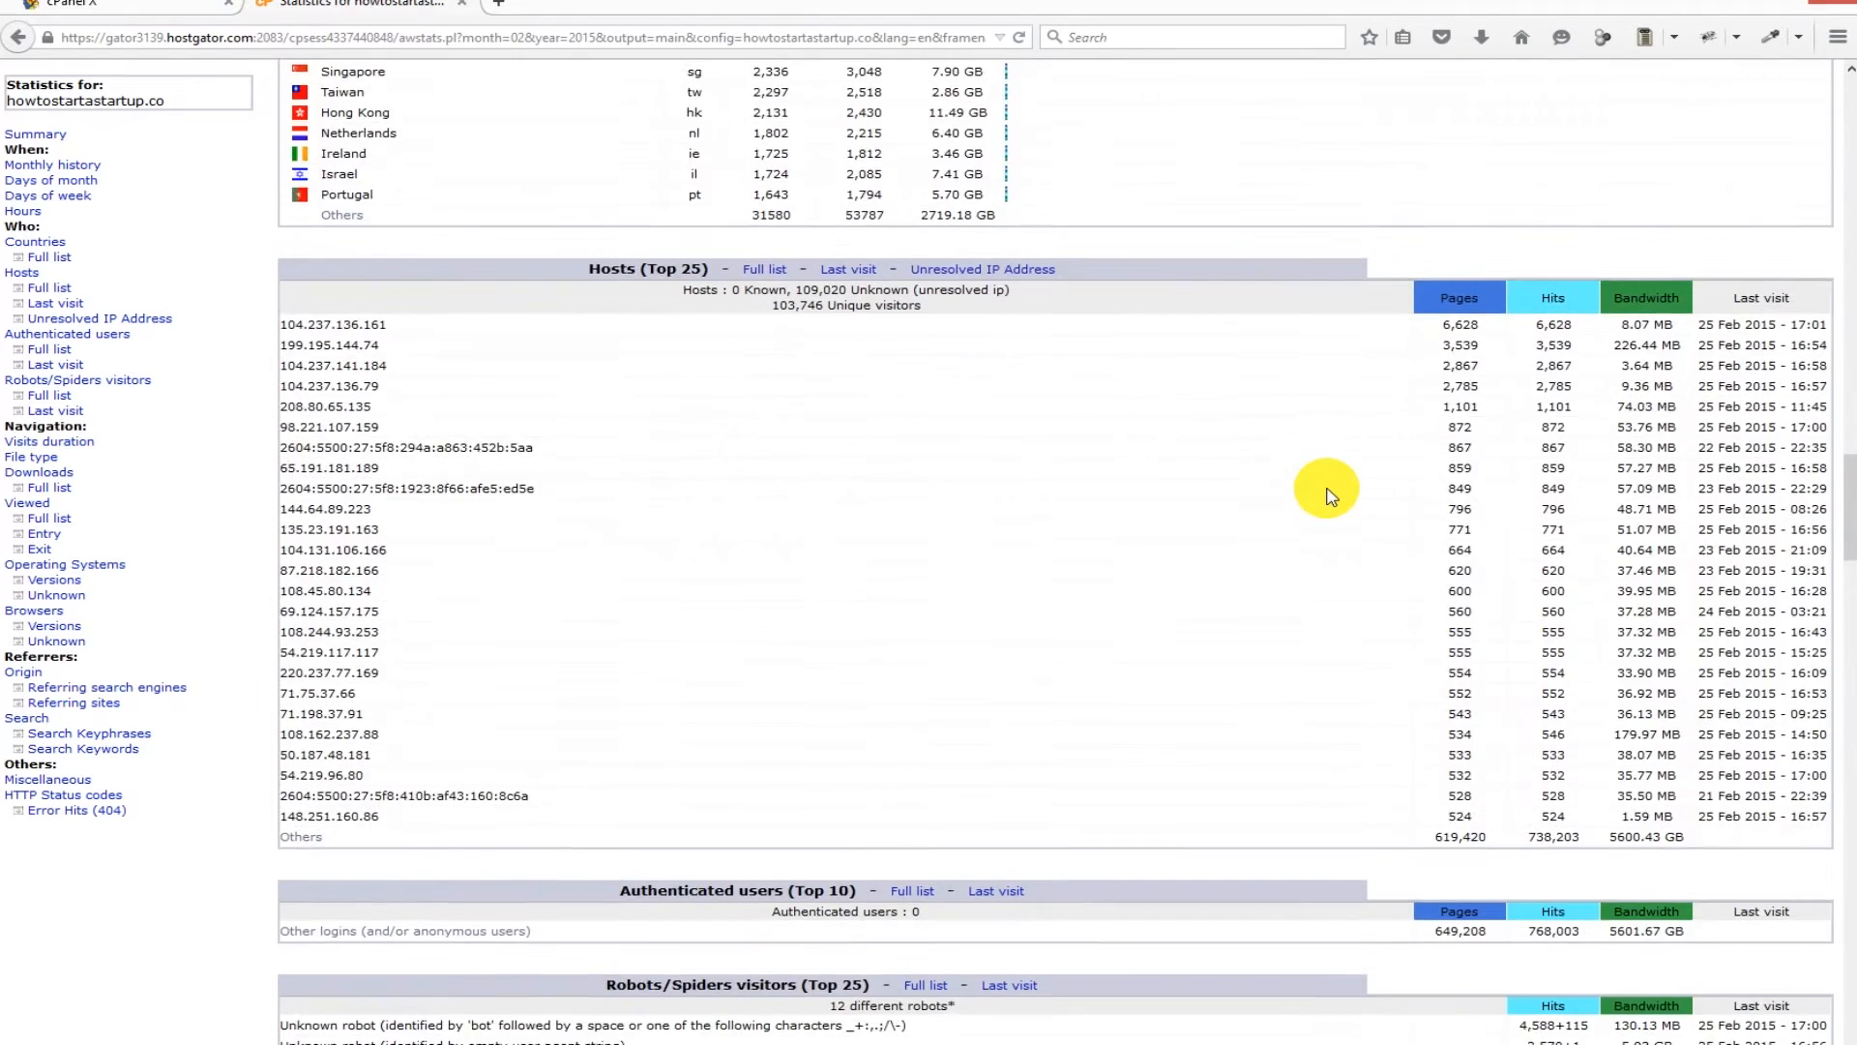
pyautogui.scroll(-12, 1327, 493)
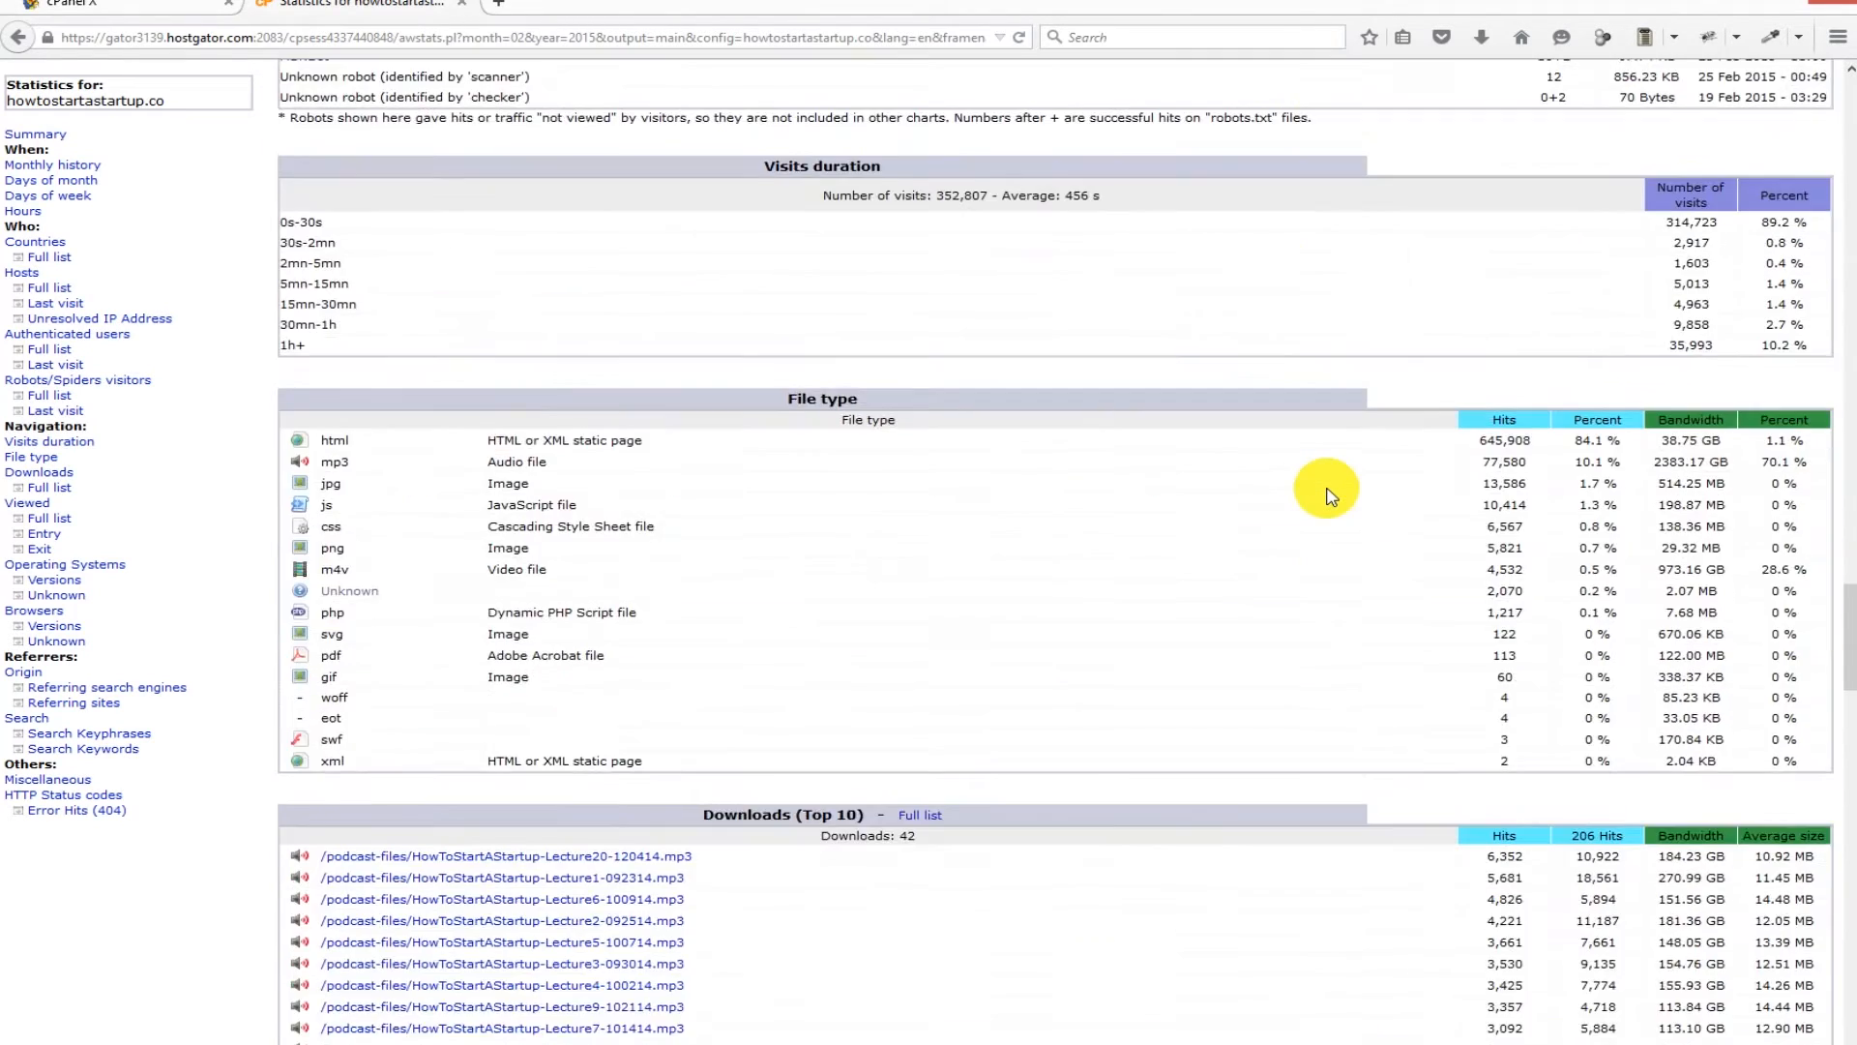
pyautogui.scroll(-5, 1326, 496)
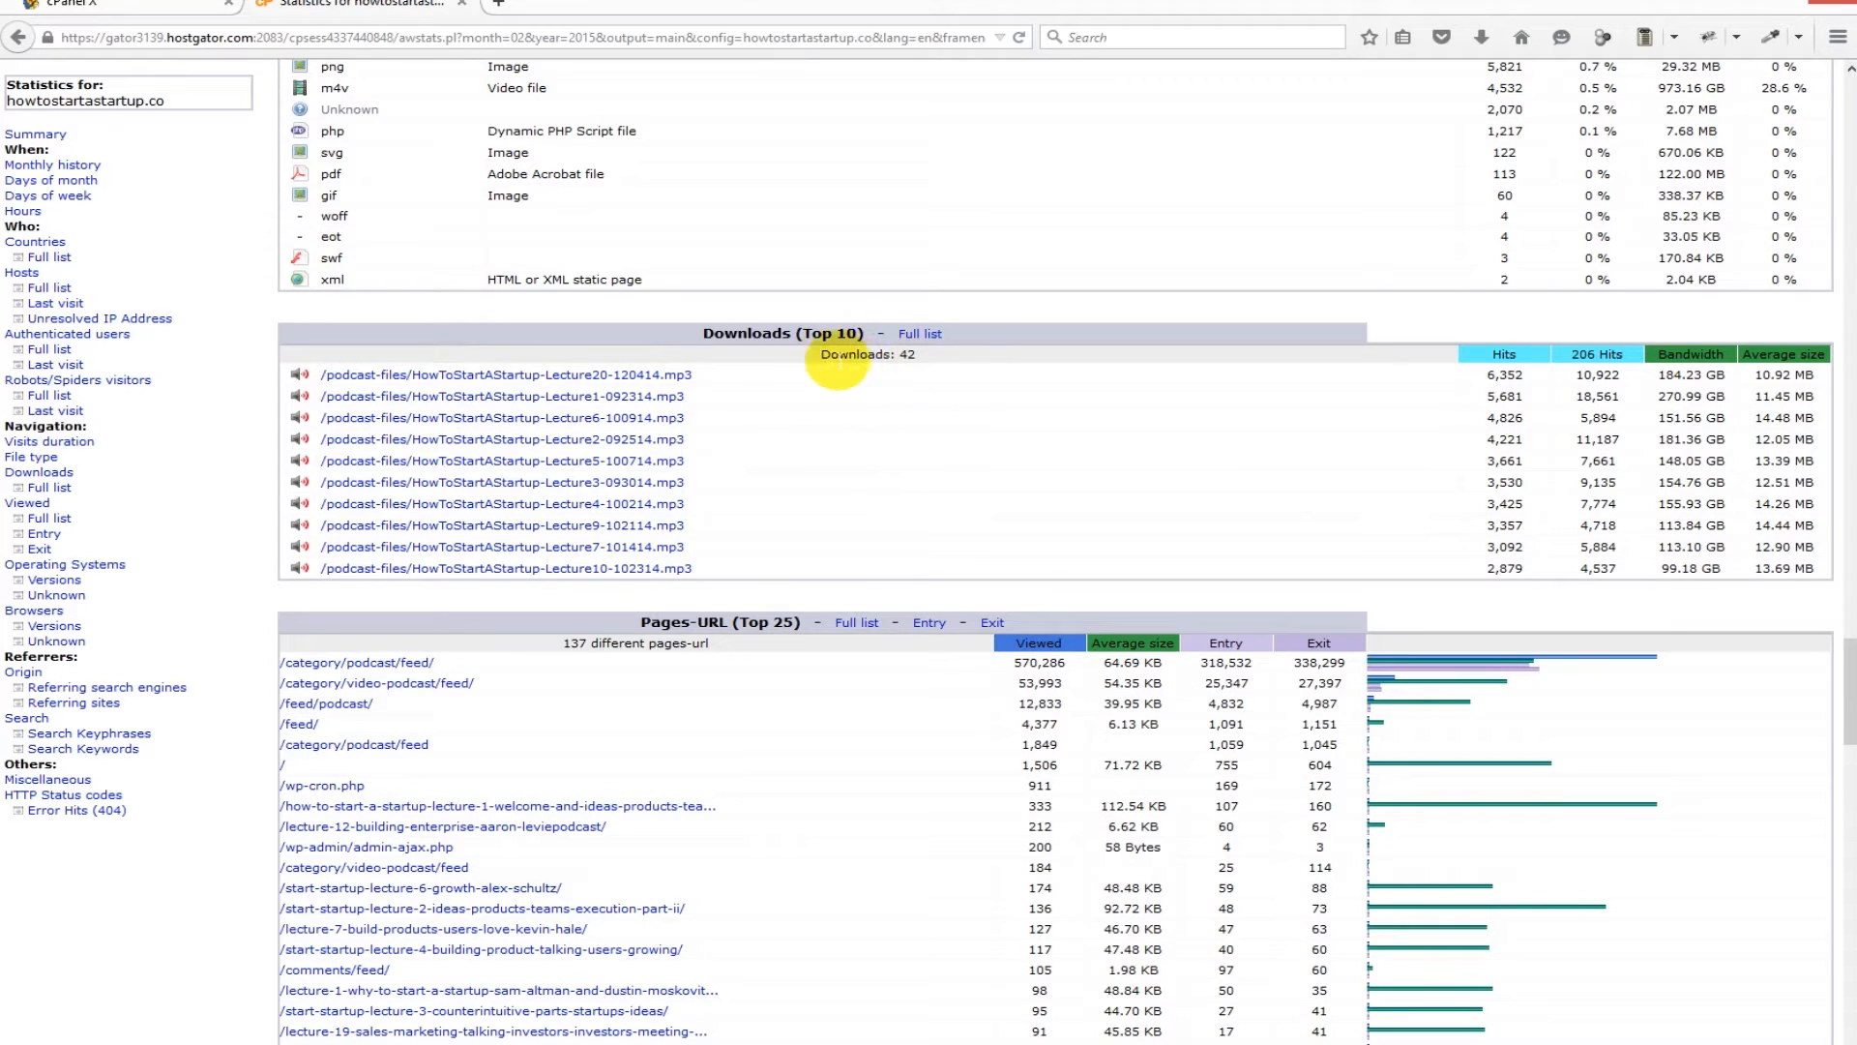
pyautogui.click(922, 335)
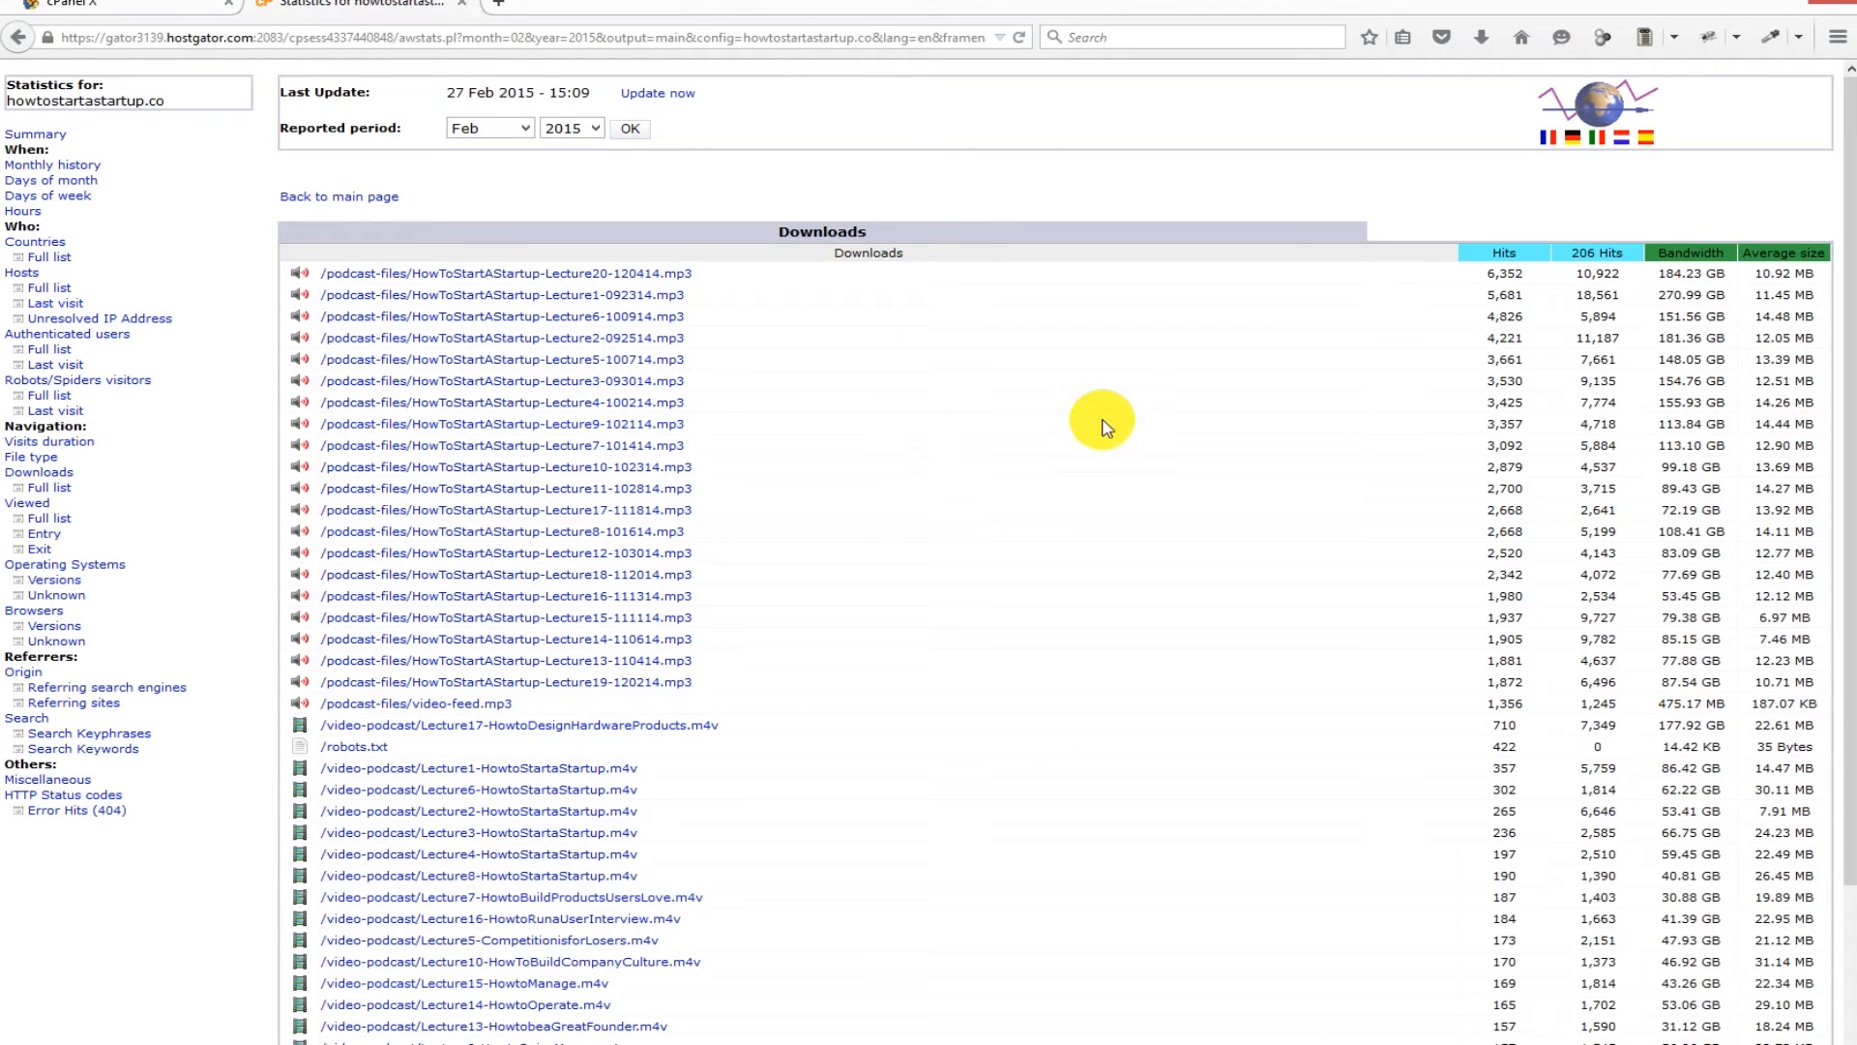
# Copy the entire downloads table, from the header row through the Lecture2.pdf row
pyautogui.scroll(-2, 993, 667)
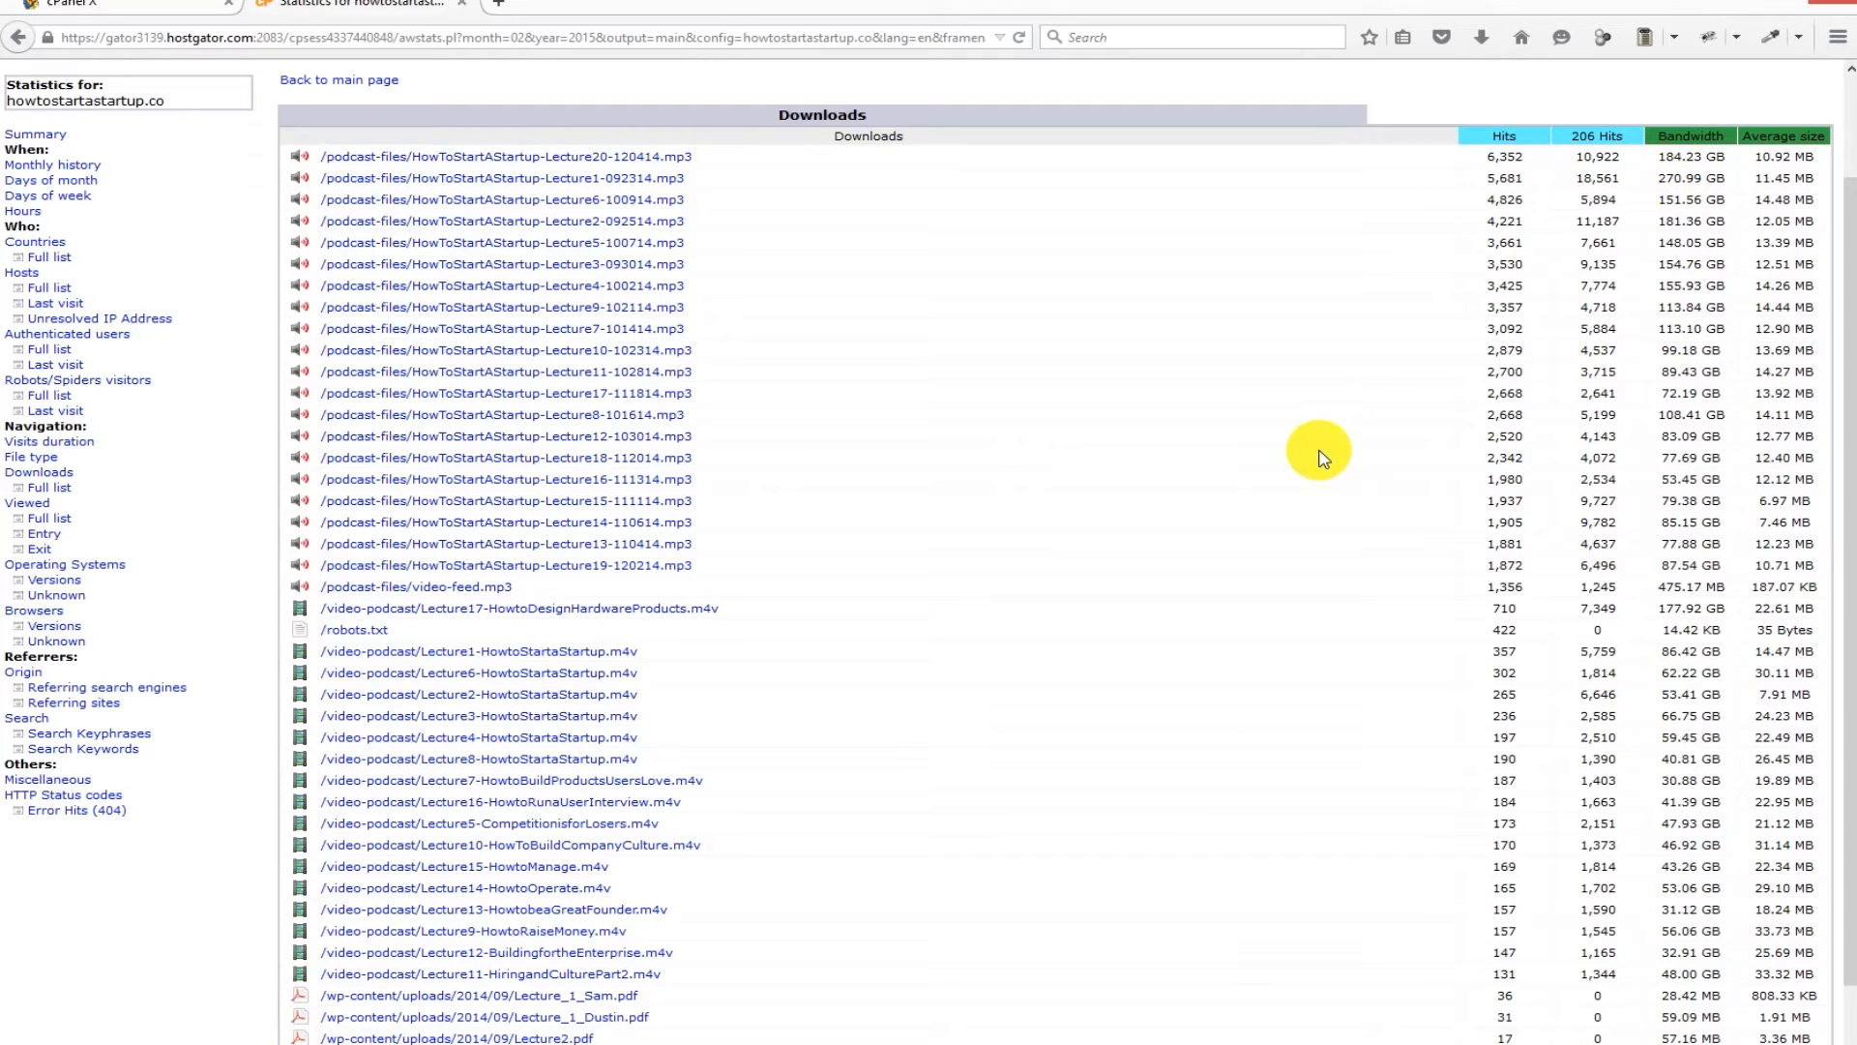
pyautogui.scroll(-1, 1321, 455)
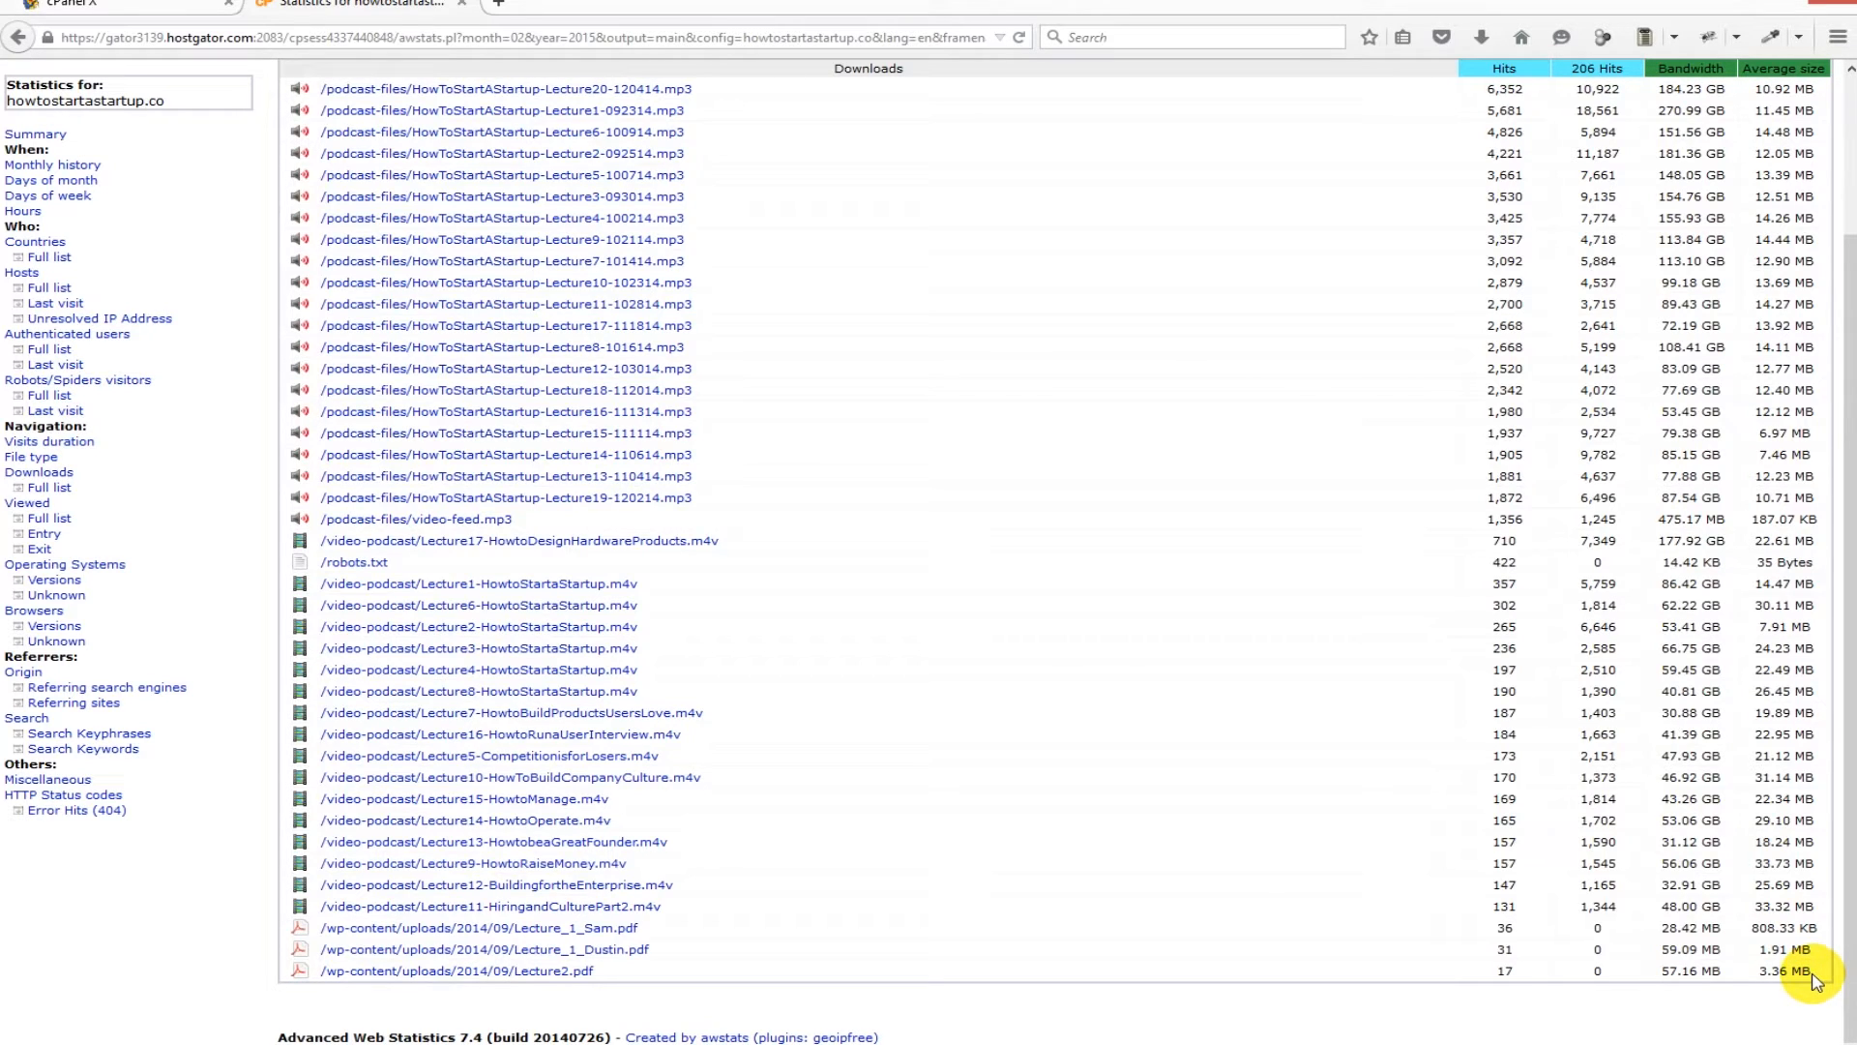
pyautogui.moveTo(1807, 971); pyautogui.dragTo(329, 253)
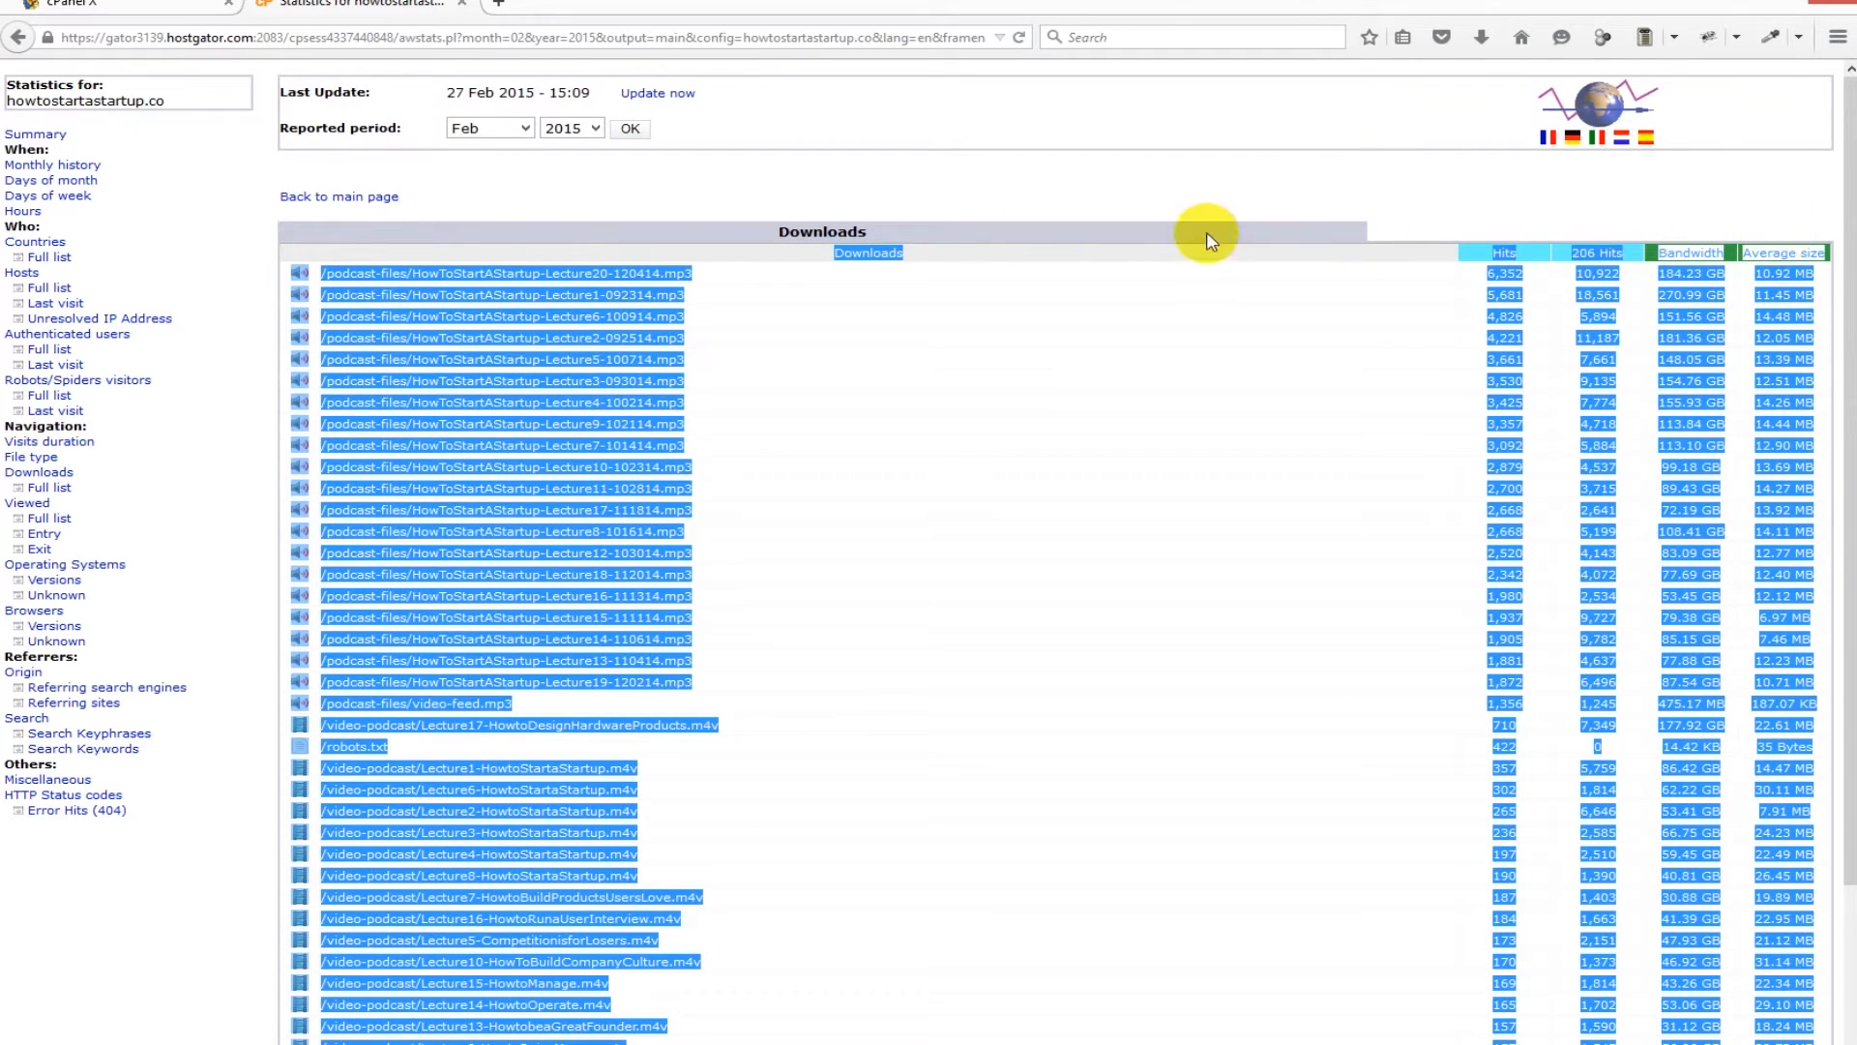
pyautogui.rightClick(670, 258)
pyautogui.click(730, 266)
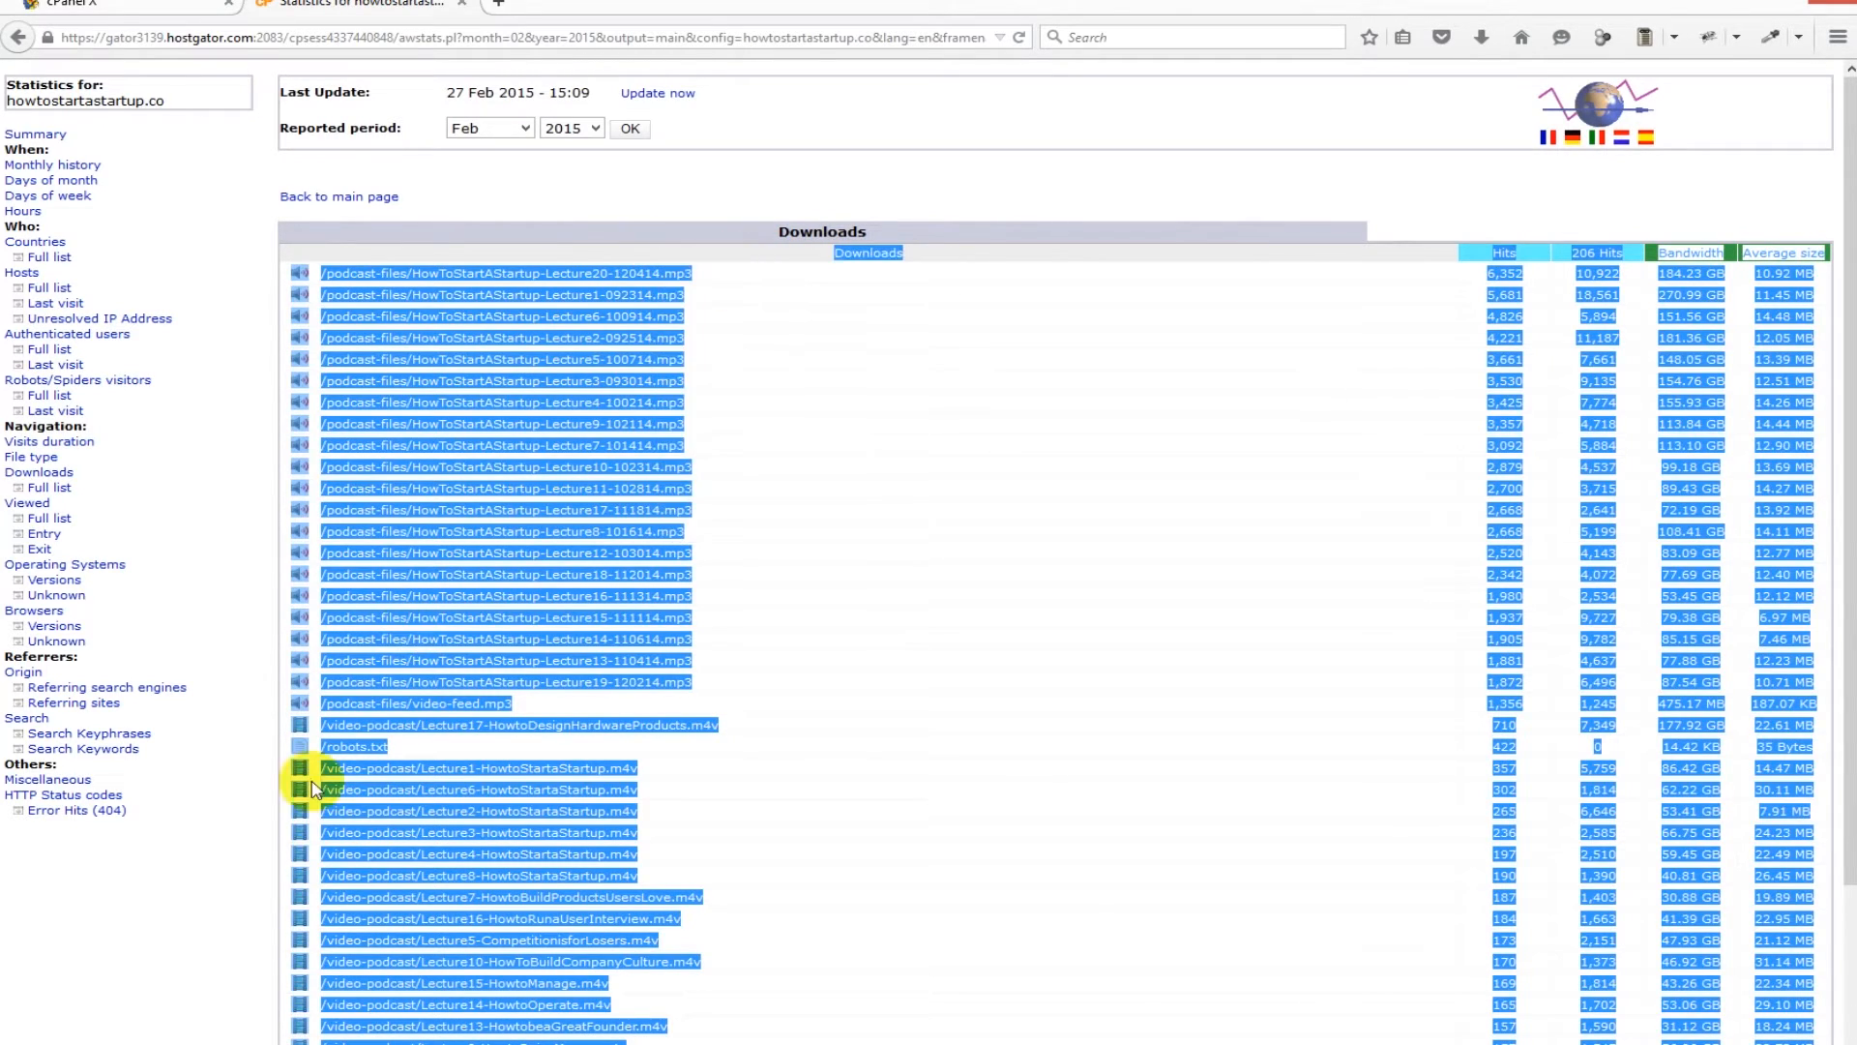
# Switch to a blank Notepad document and paste the copied downloads table as plain text
pyautogui.click(580, 1043)
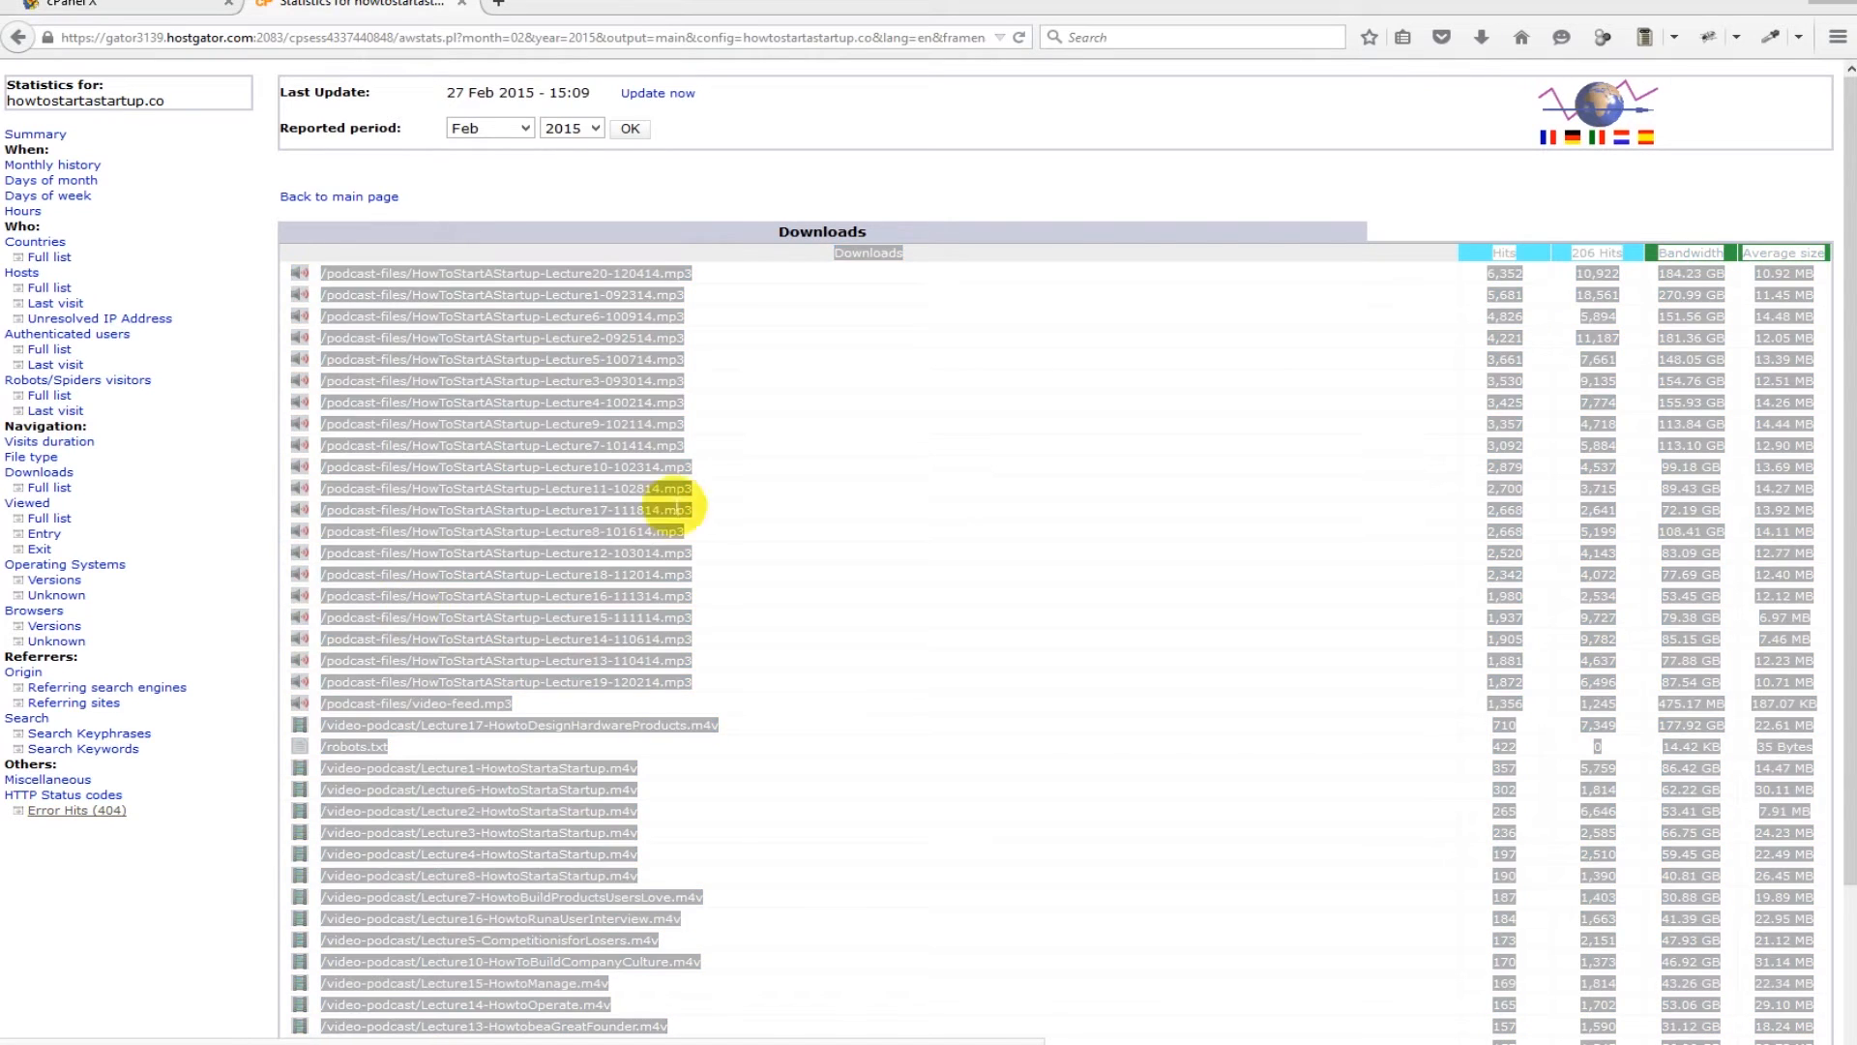
pyautogui.click(927, 379)
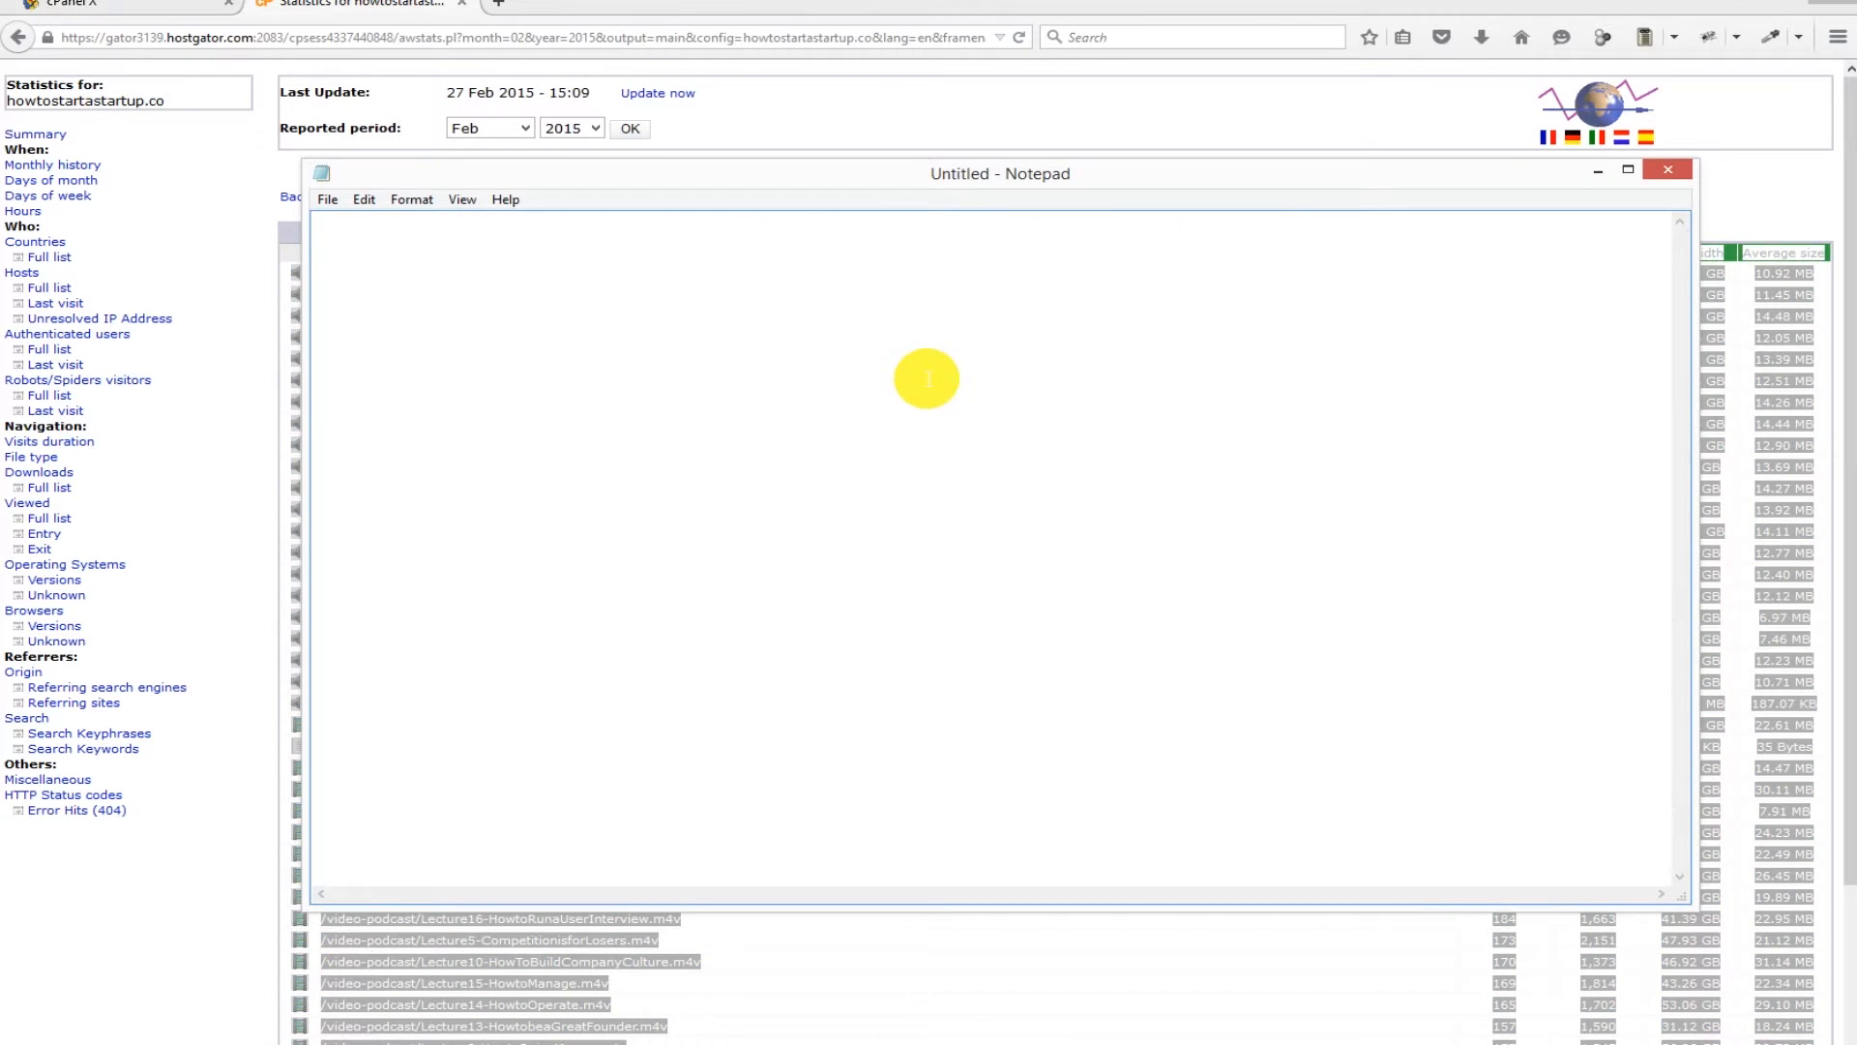
pyautogui.hotkey('ctrl', 'v')
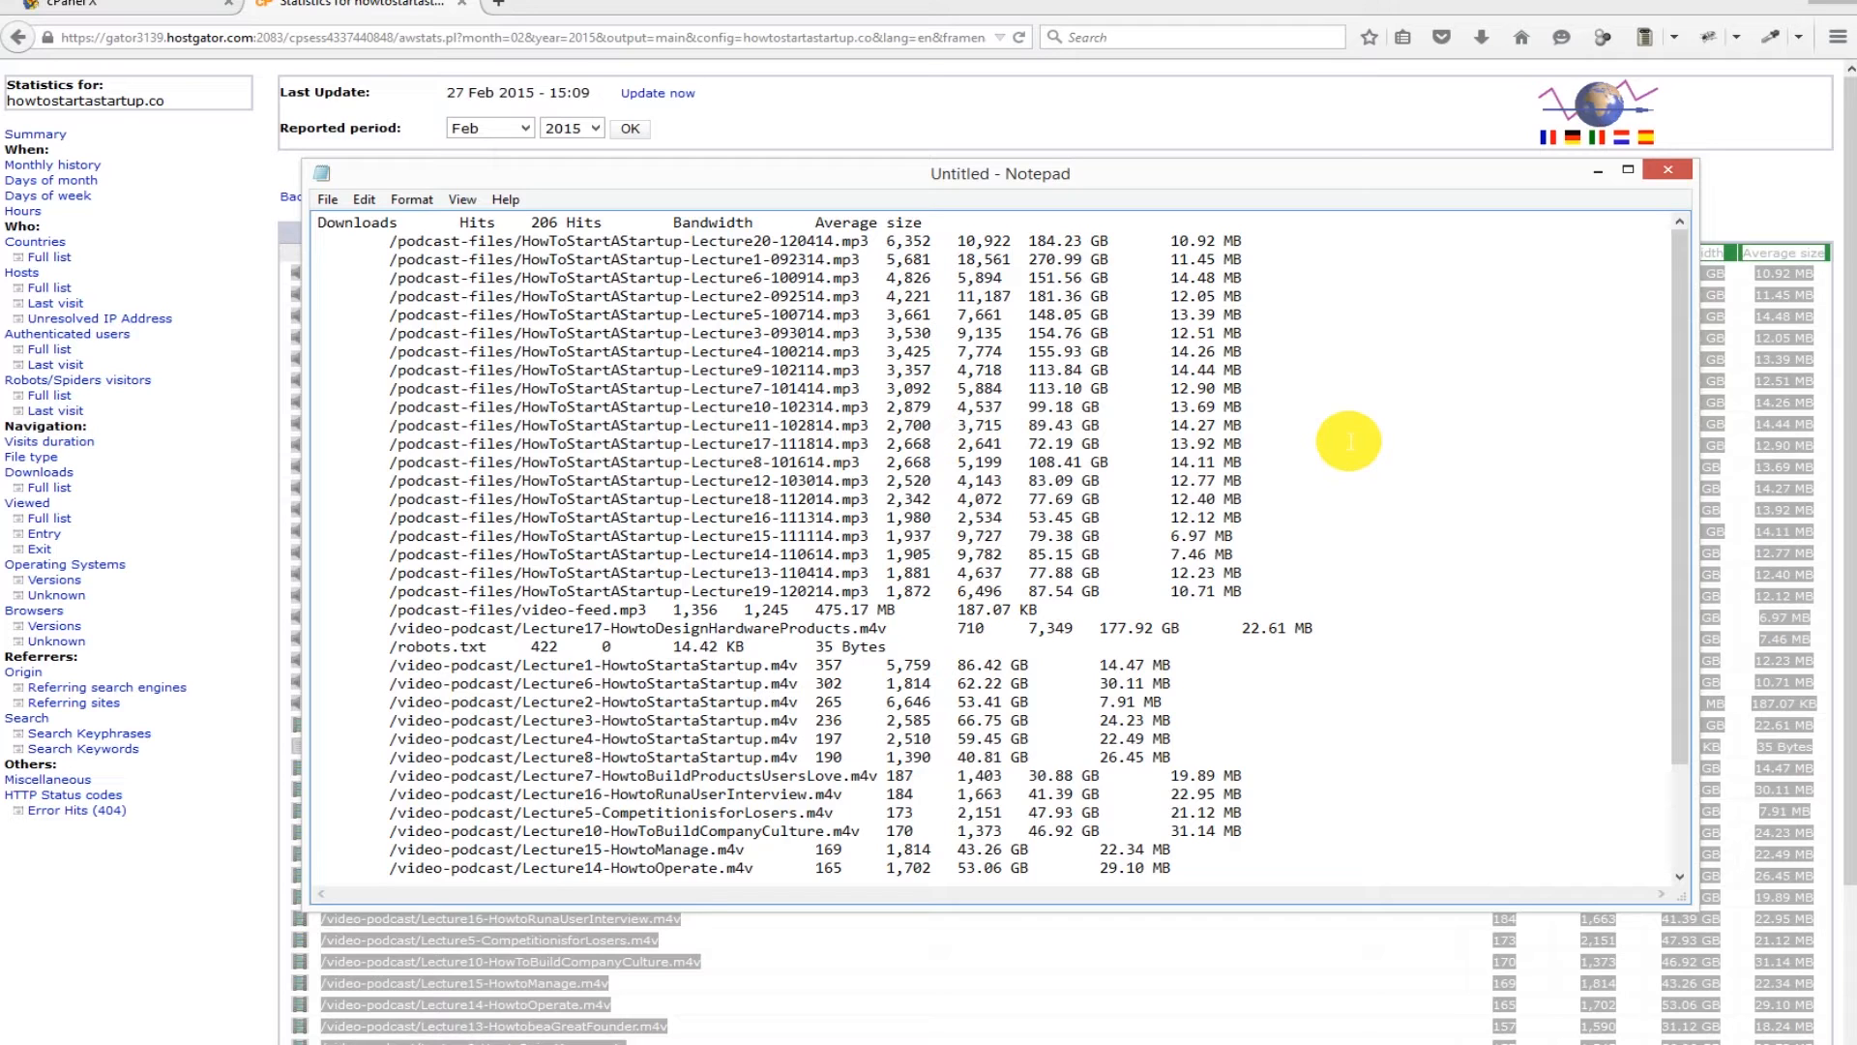
# Copy all of the Notepad text and paste it into a blank Excel sheet starting at cell A1
pyautogui.hotkey('ctrl', 'a')
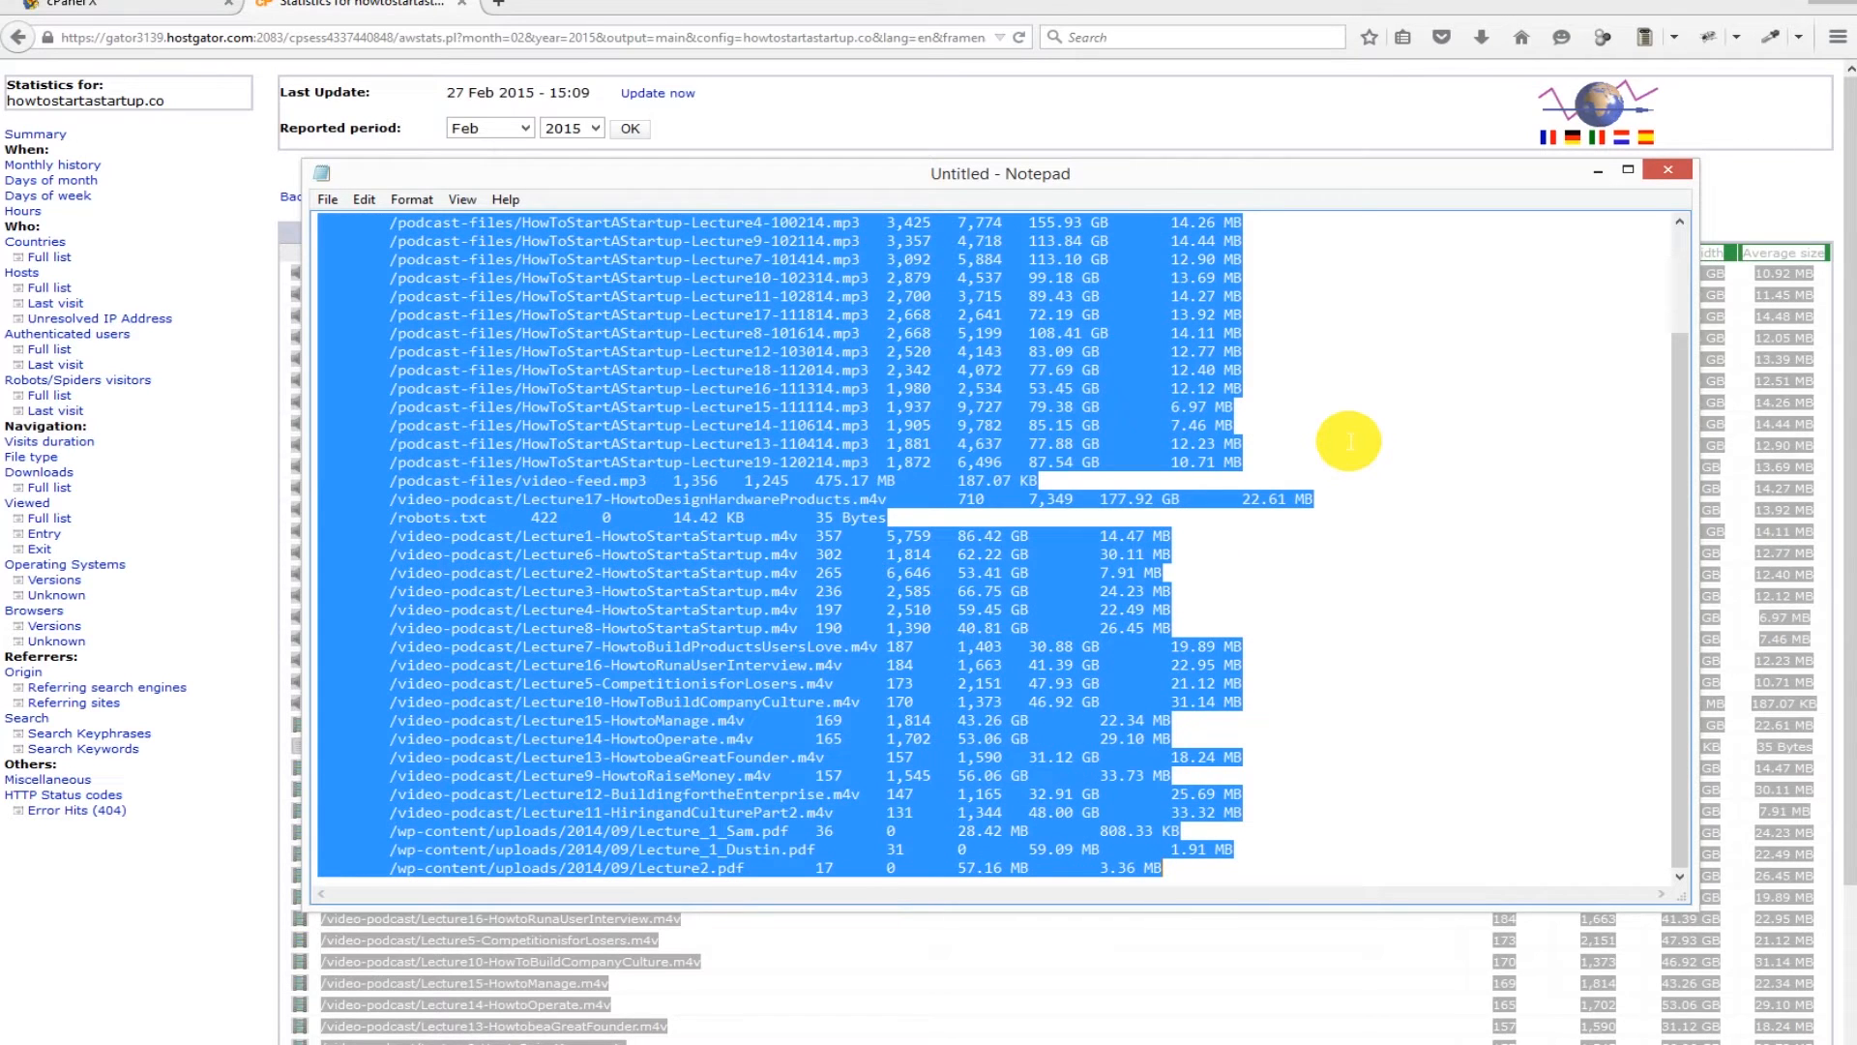
pyautogui.rightClick(573, 277)
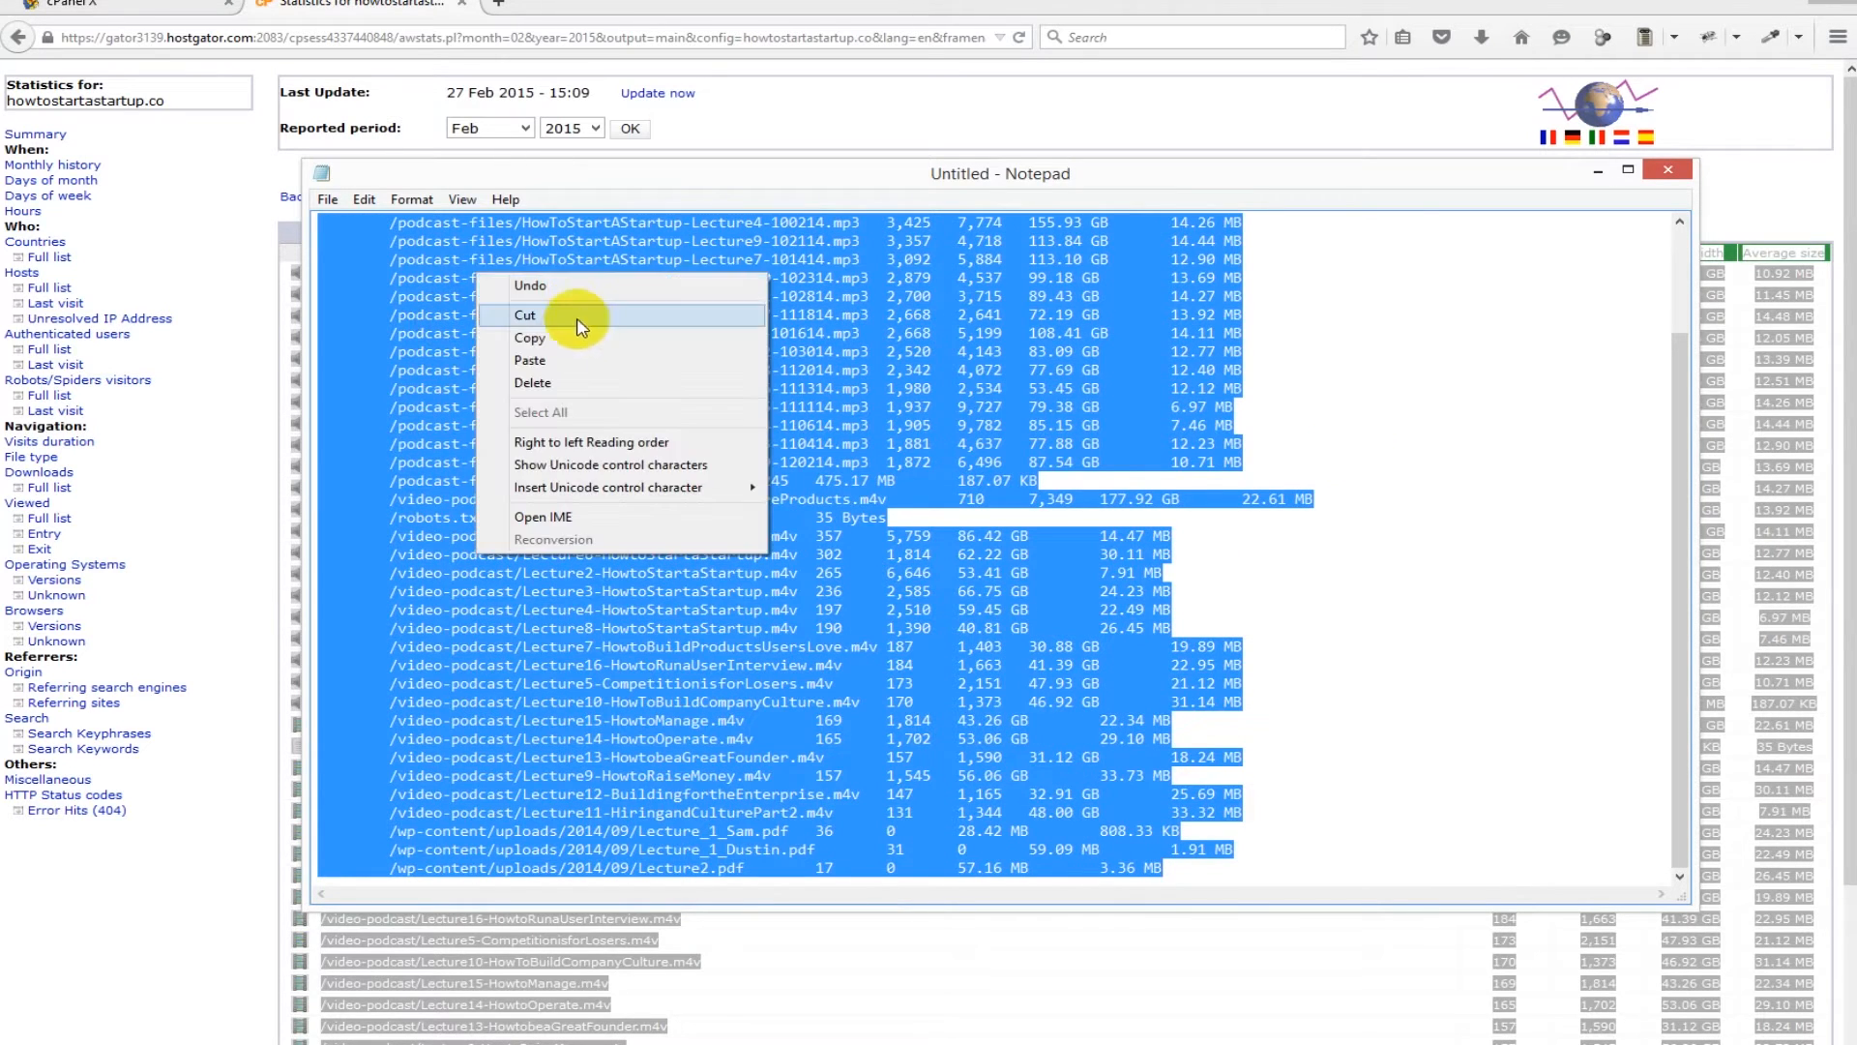
pyautogui.click(530, 338)
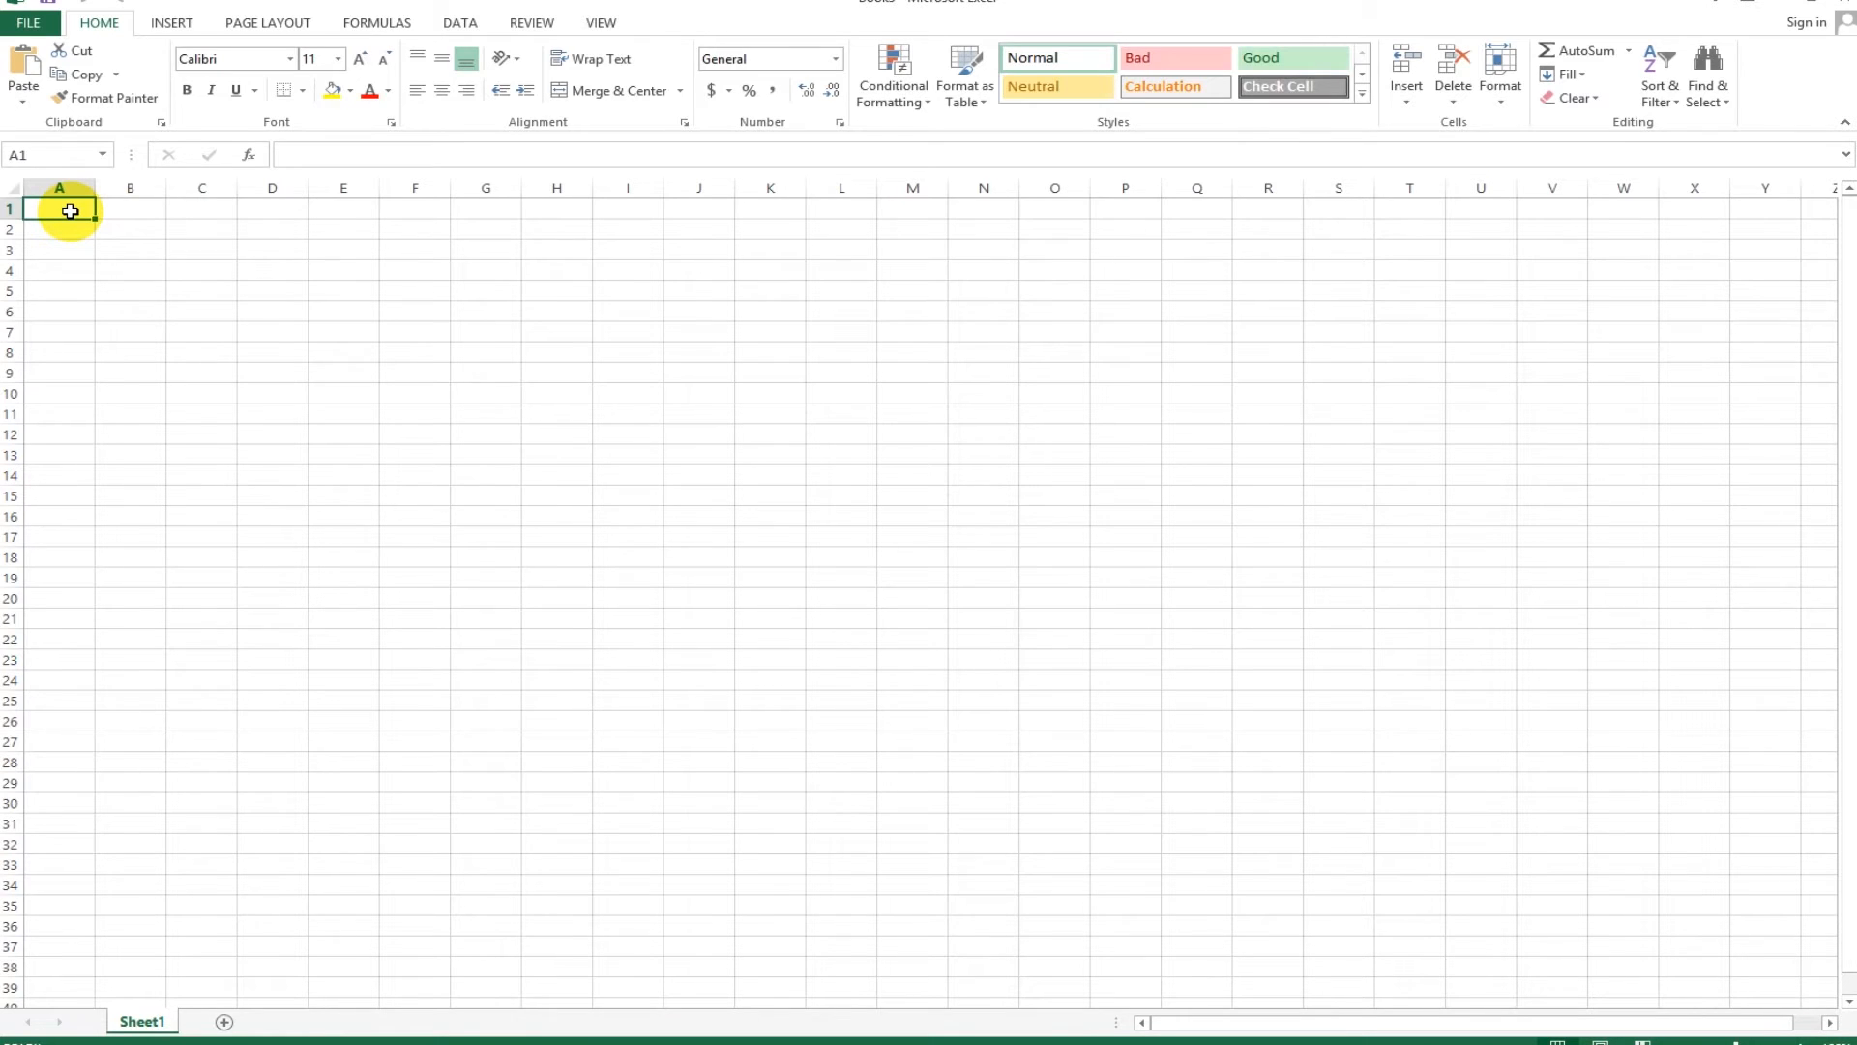
pyautogui.rightClick(71, 211)
pyautogui.click(116, 298)
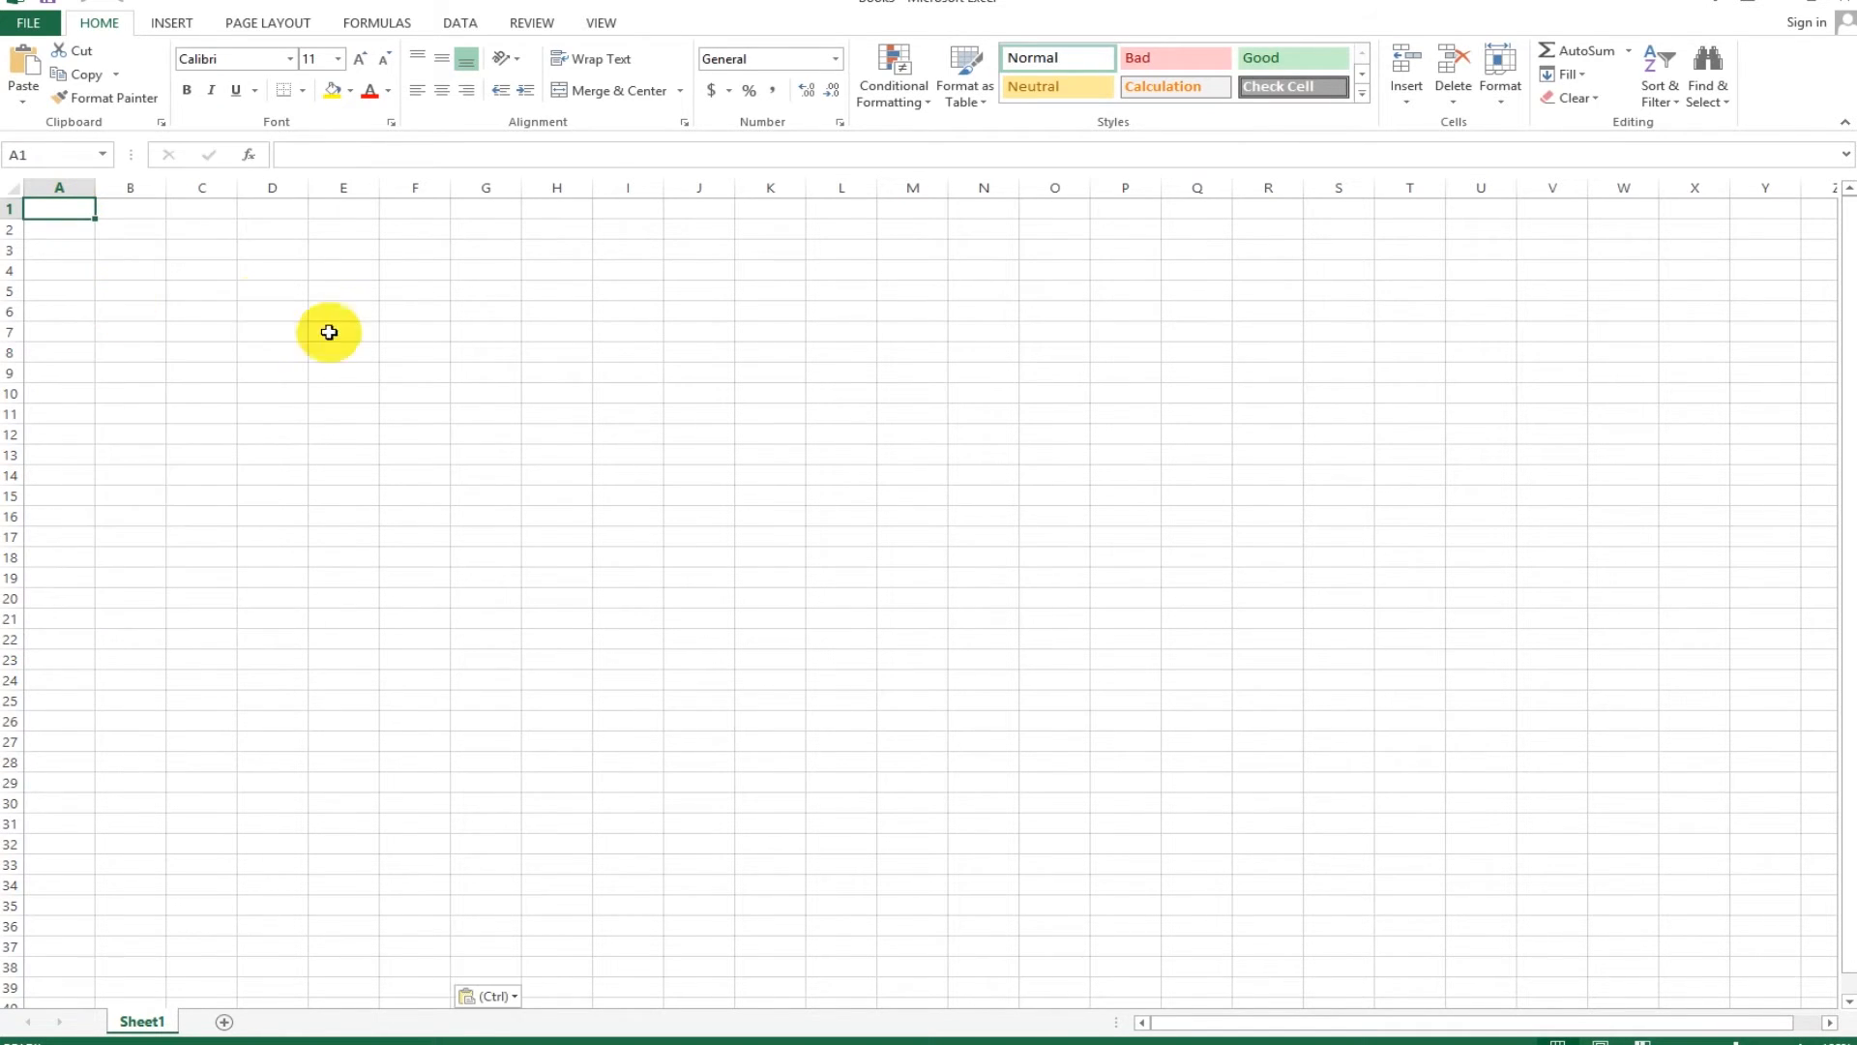
pyautogui.click(619, 459)
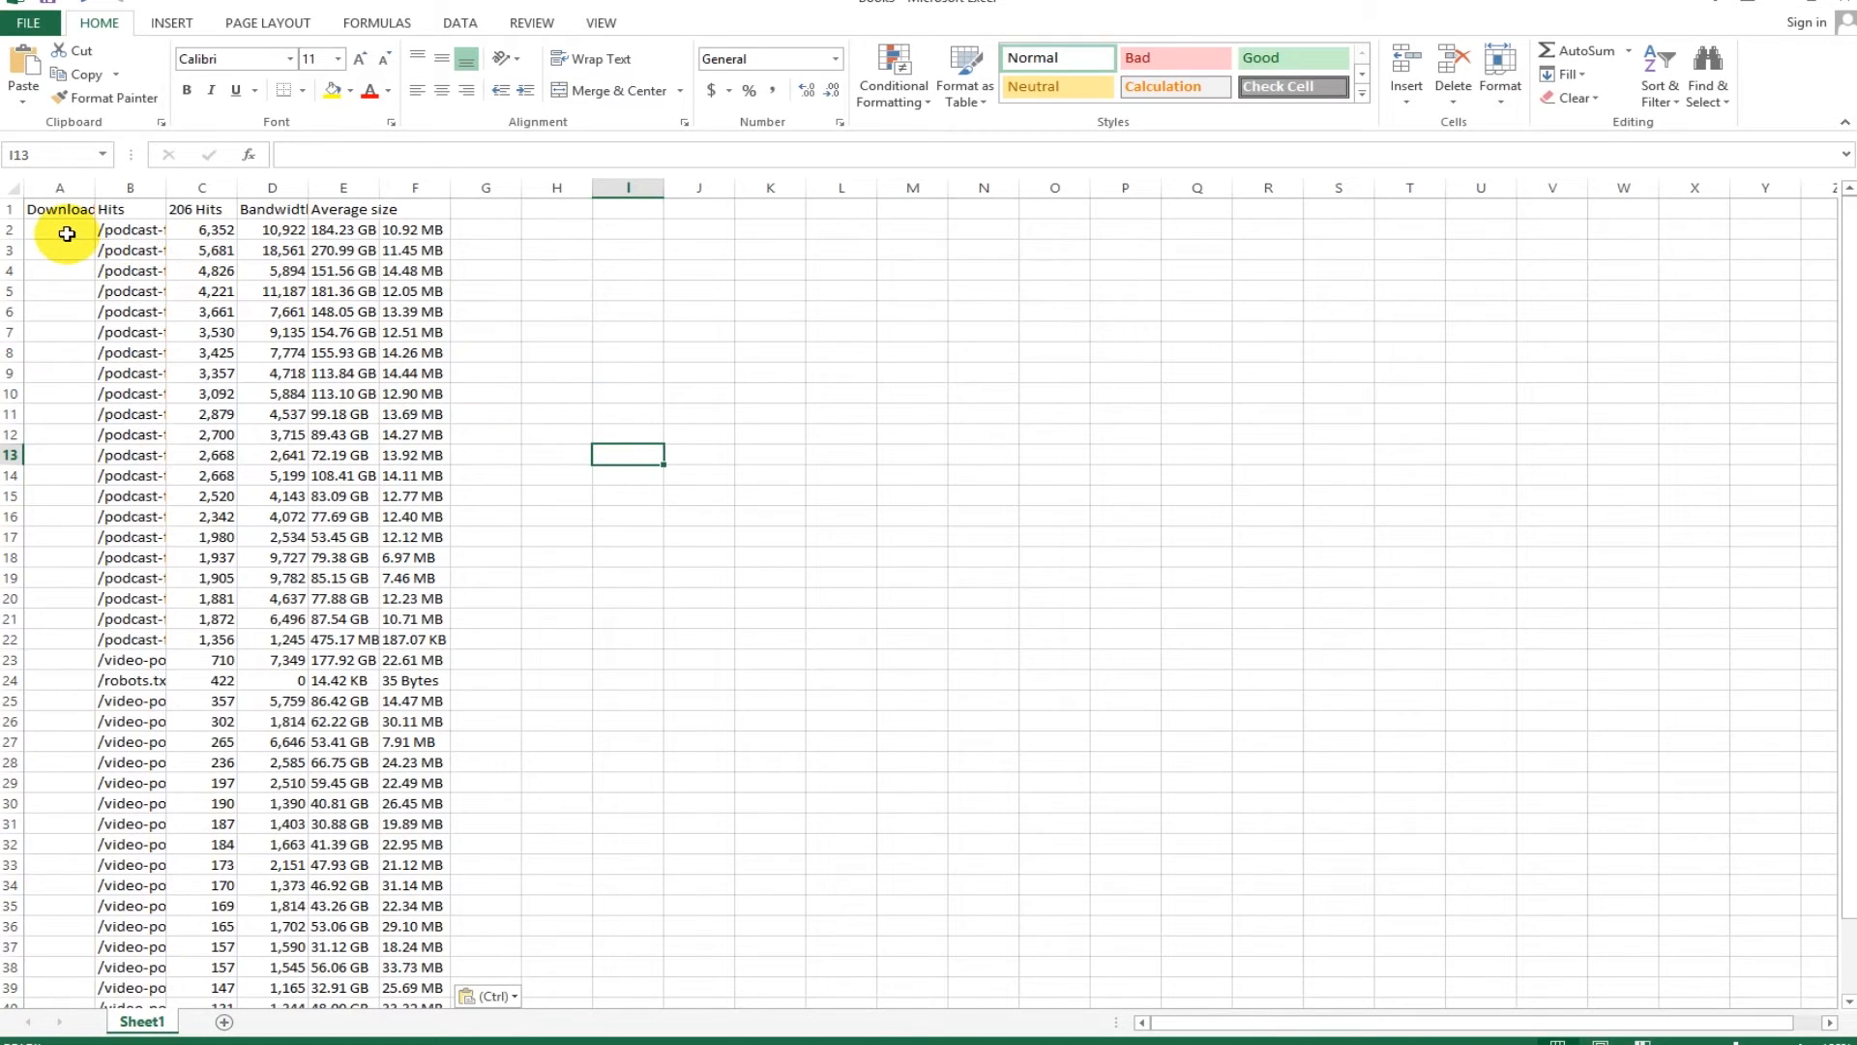
# Delete the blank cells A2:A43 and shift the remaining cells left so the data lines up with its headers
pyautogui.moveTo(67, 233)
pyautogui.mouseDown()
pyautogui.moveTo(61, 358)
pyautogui.moveTo(71, 233)
pyautogui.mouseUp()
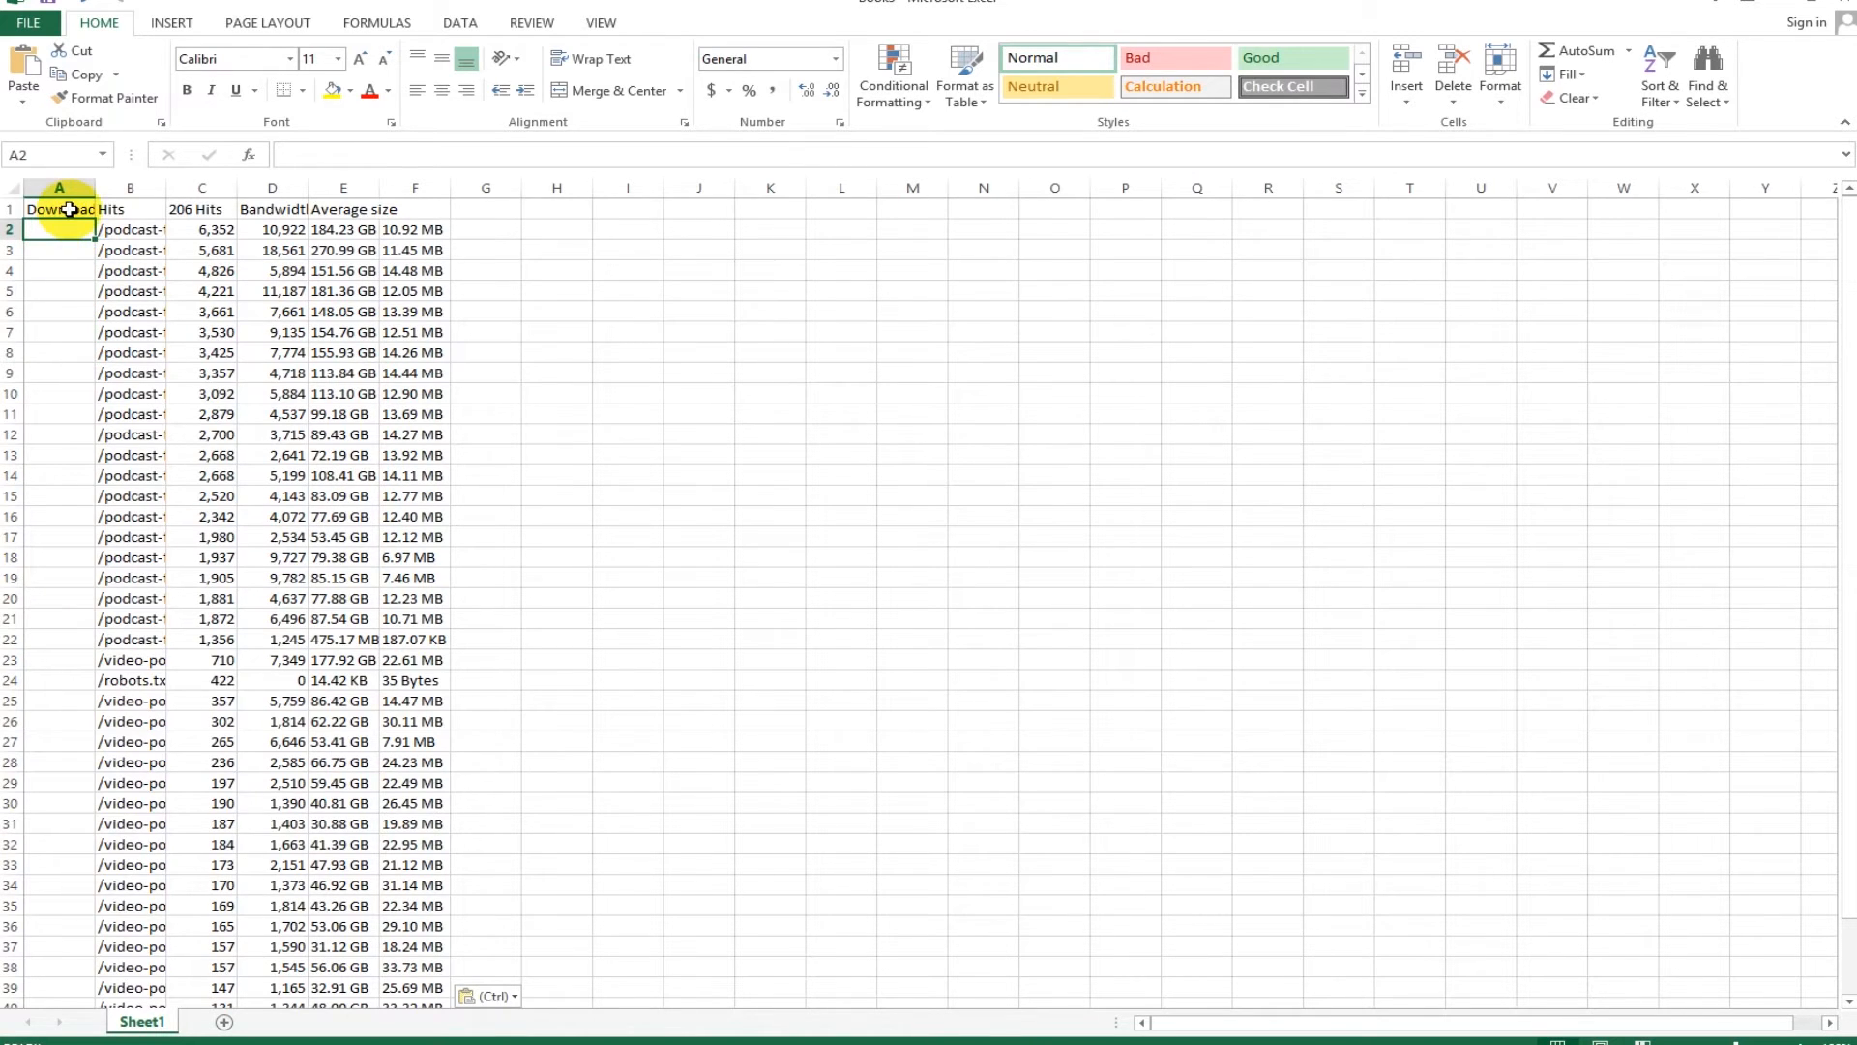
pyautogui.moveTo(66, 230); pyautogui.dragTo(73, 962)
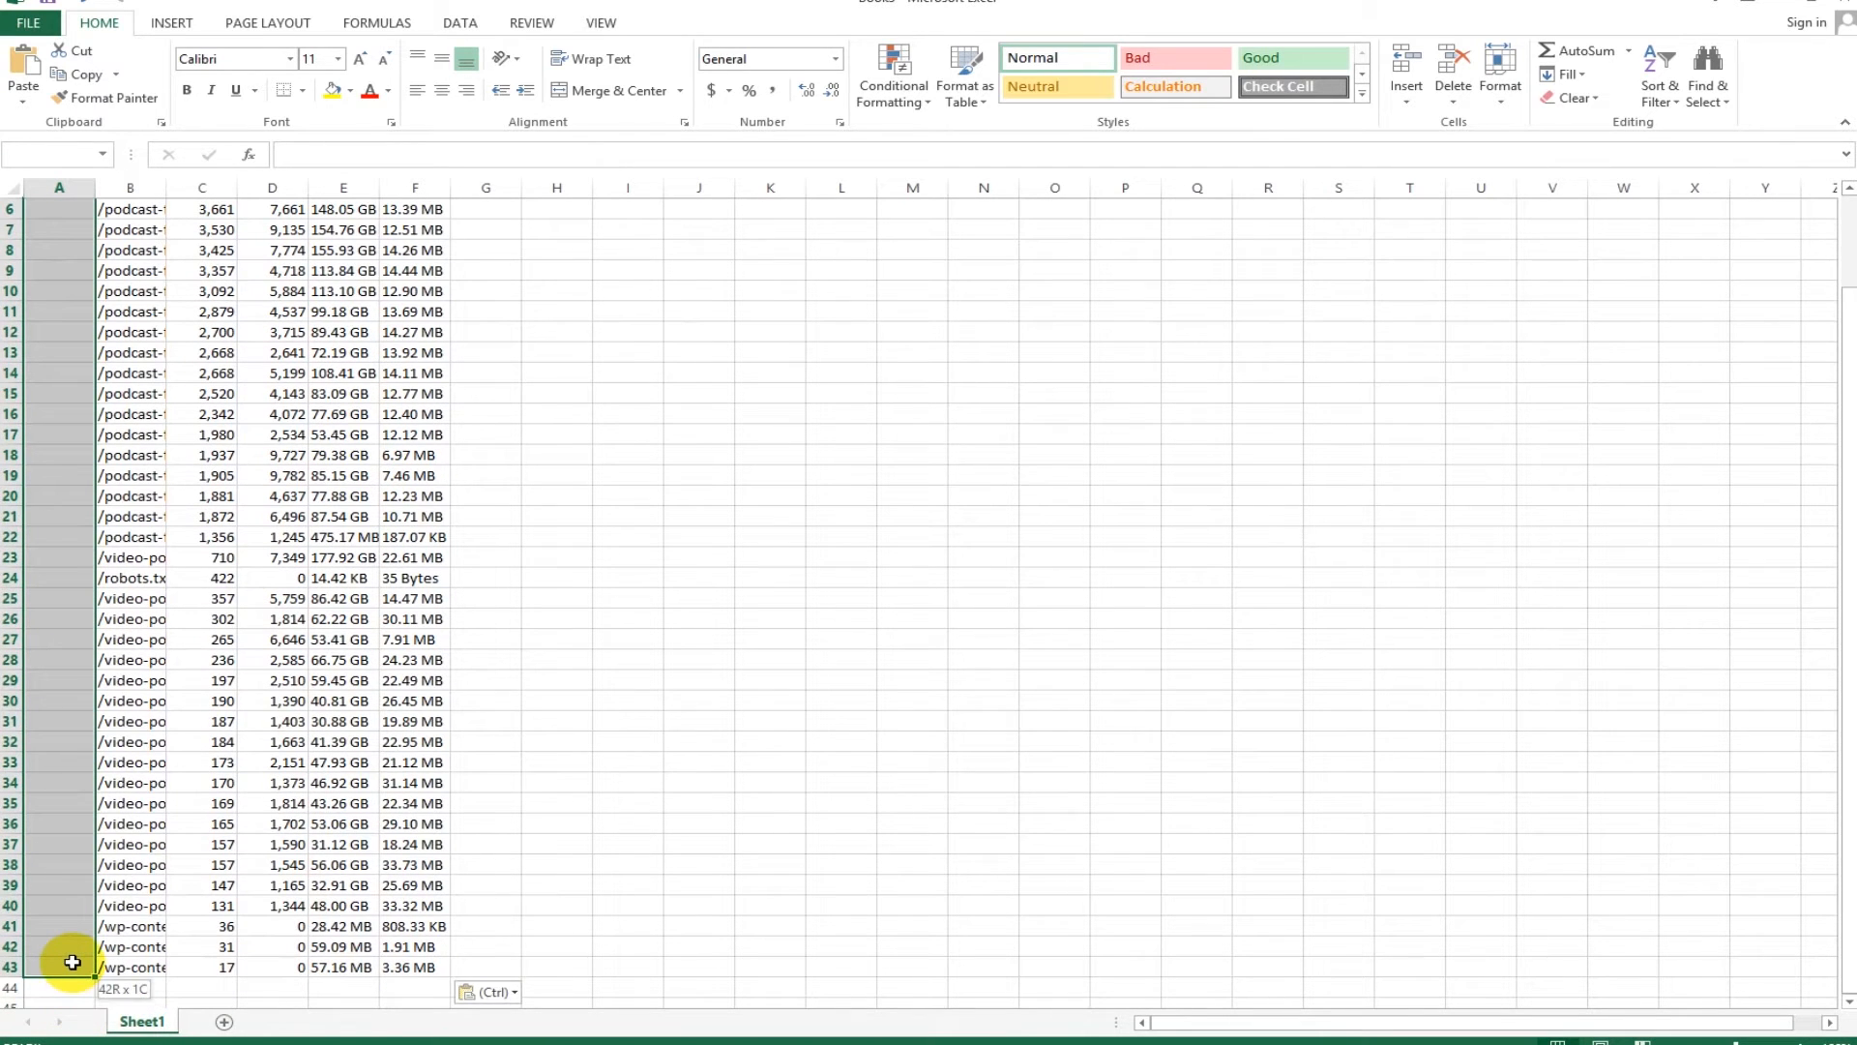
pyautogui.rightClick(34, 578)
pyautogui.click(97, 746)
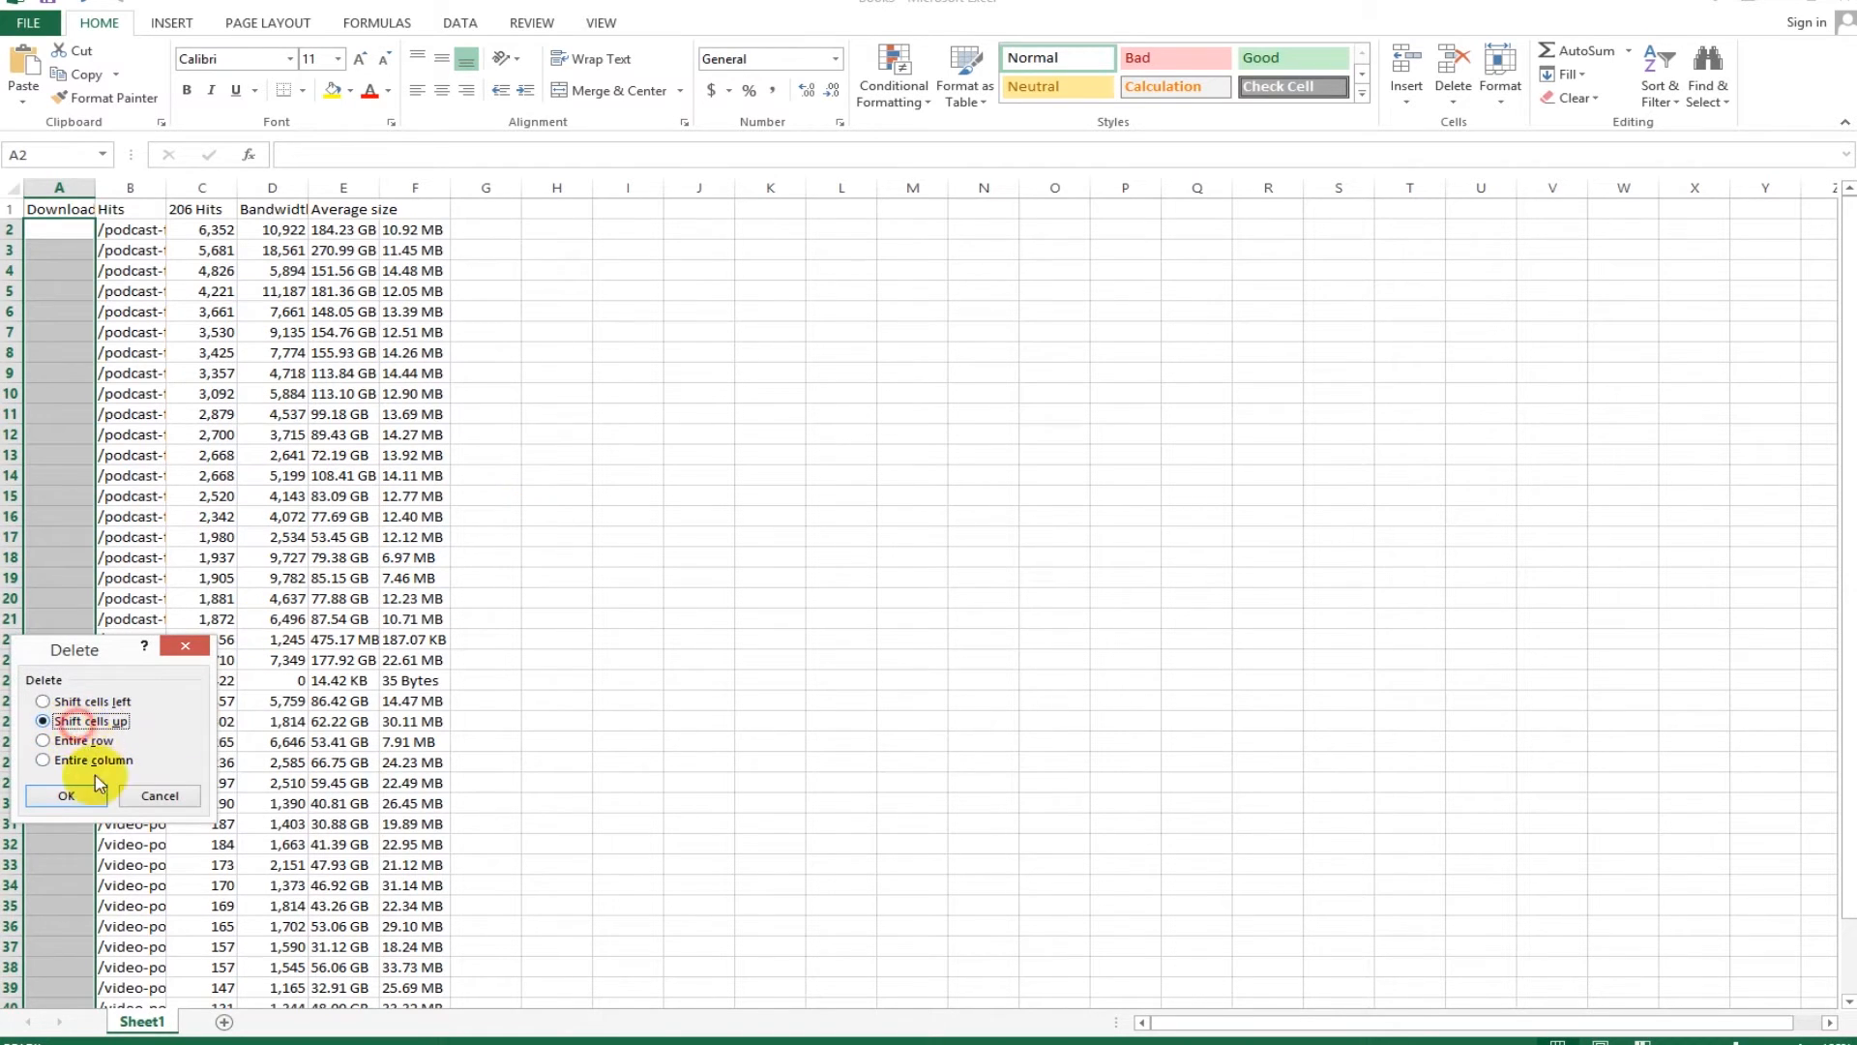
pyautogui.click(81, 720)
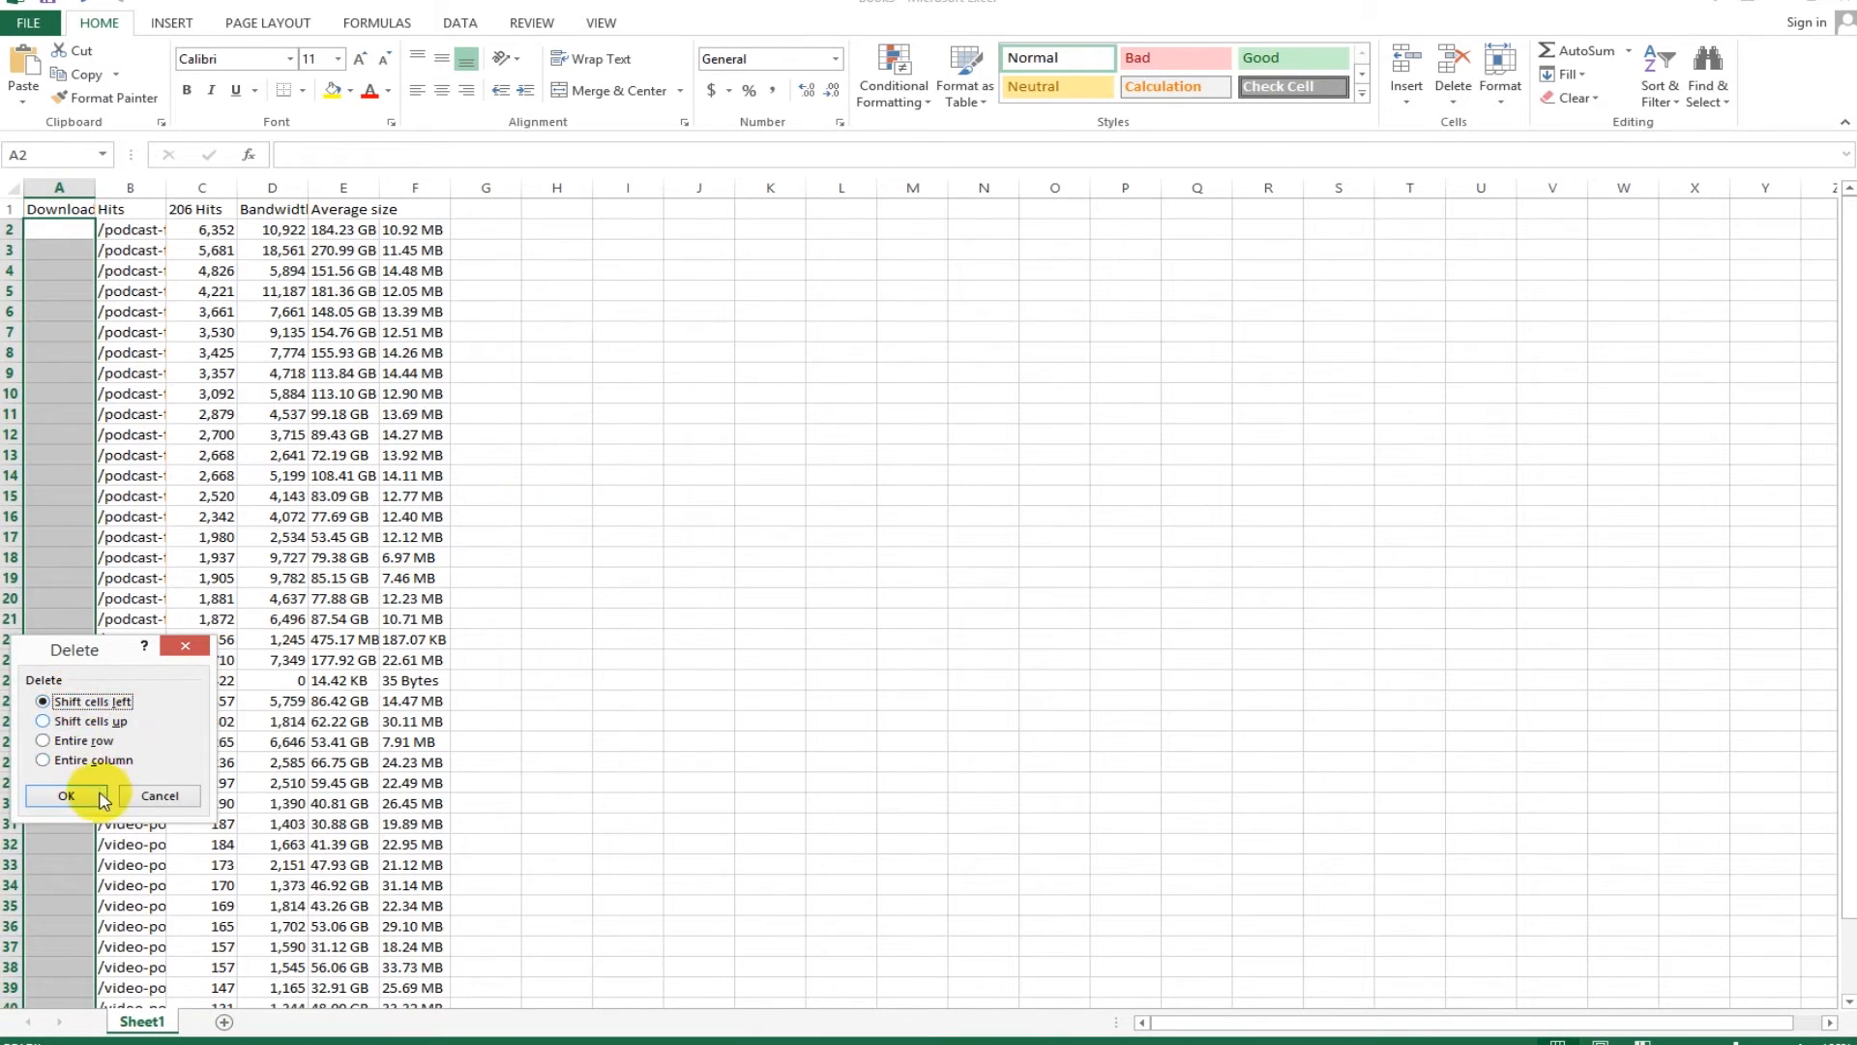
pyautogui.click(66, 795)
pyautogui.click(643, 606)
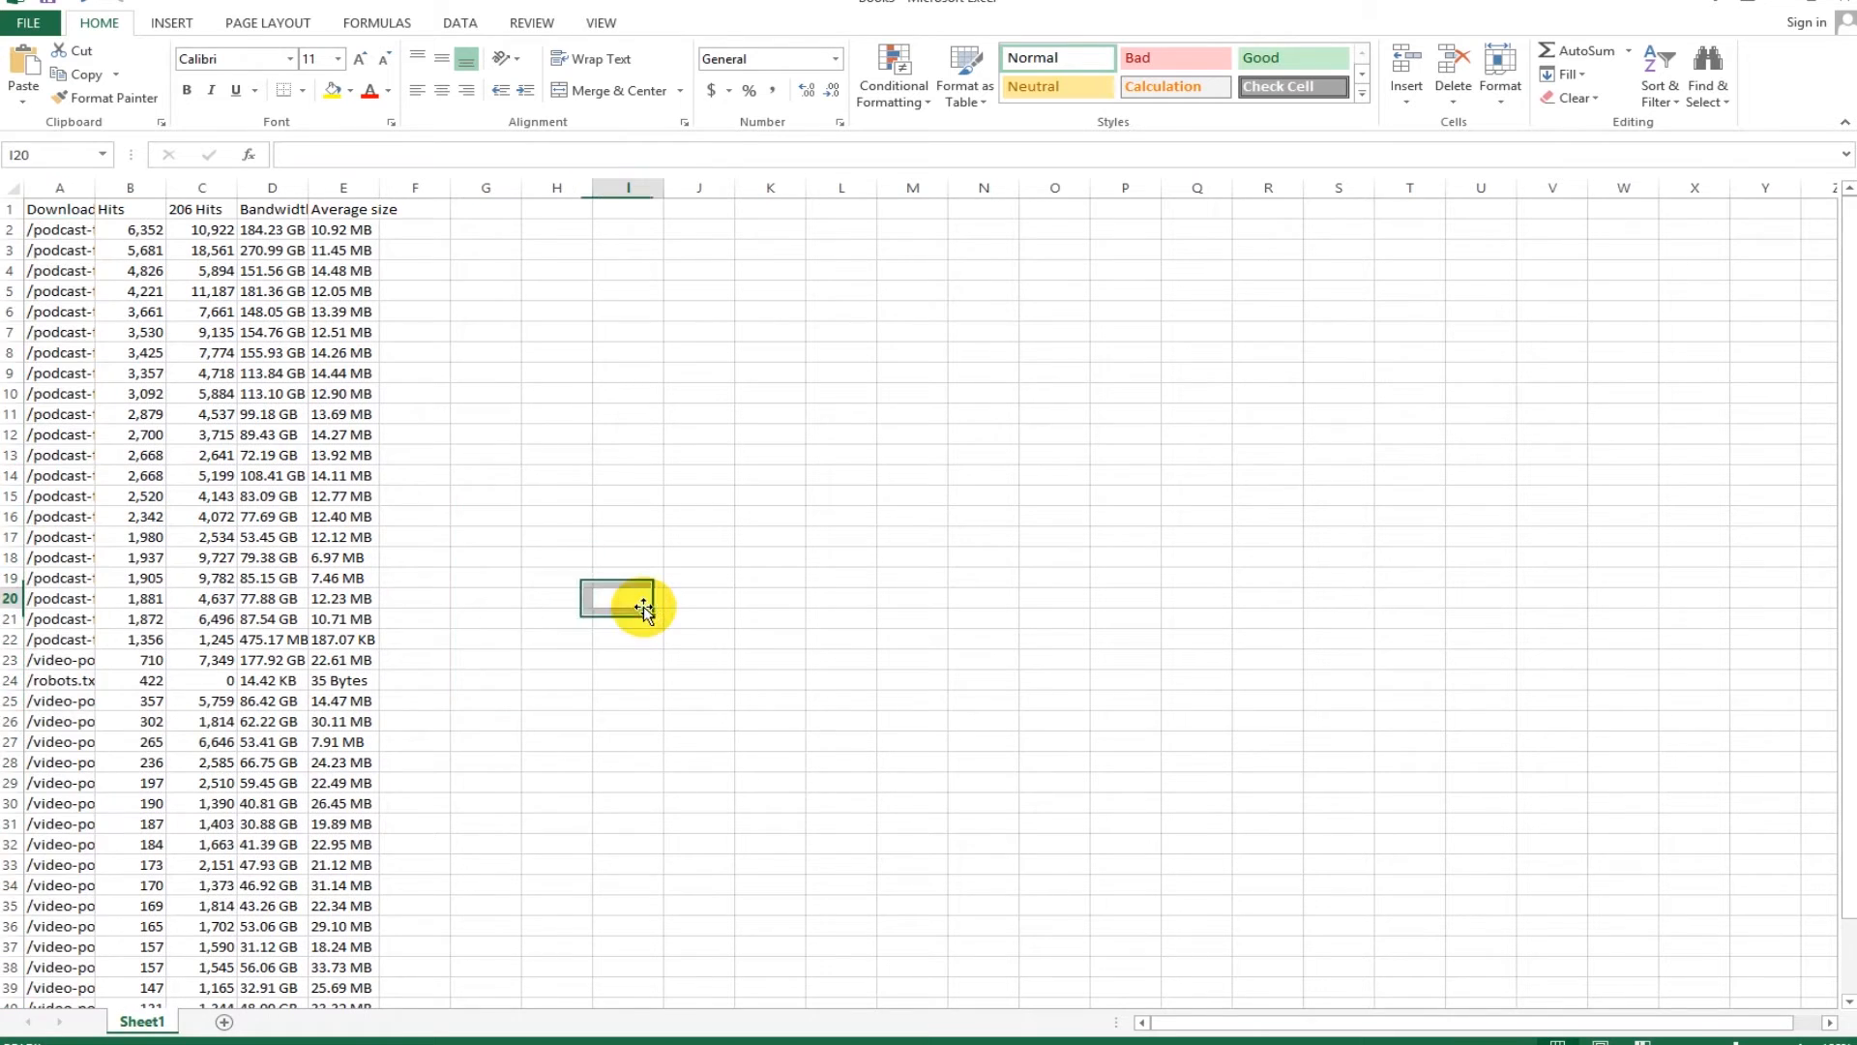
# Make the header text in row 1 bold
pyautogui.click(8, 209)
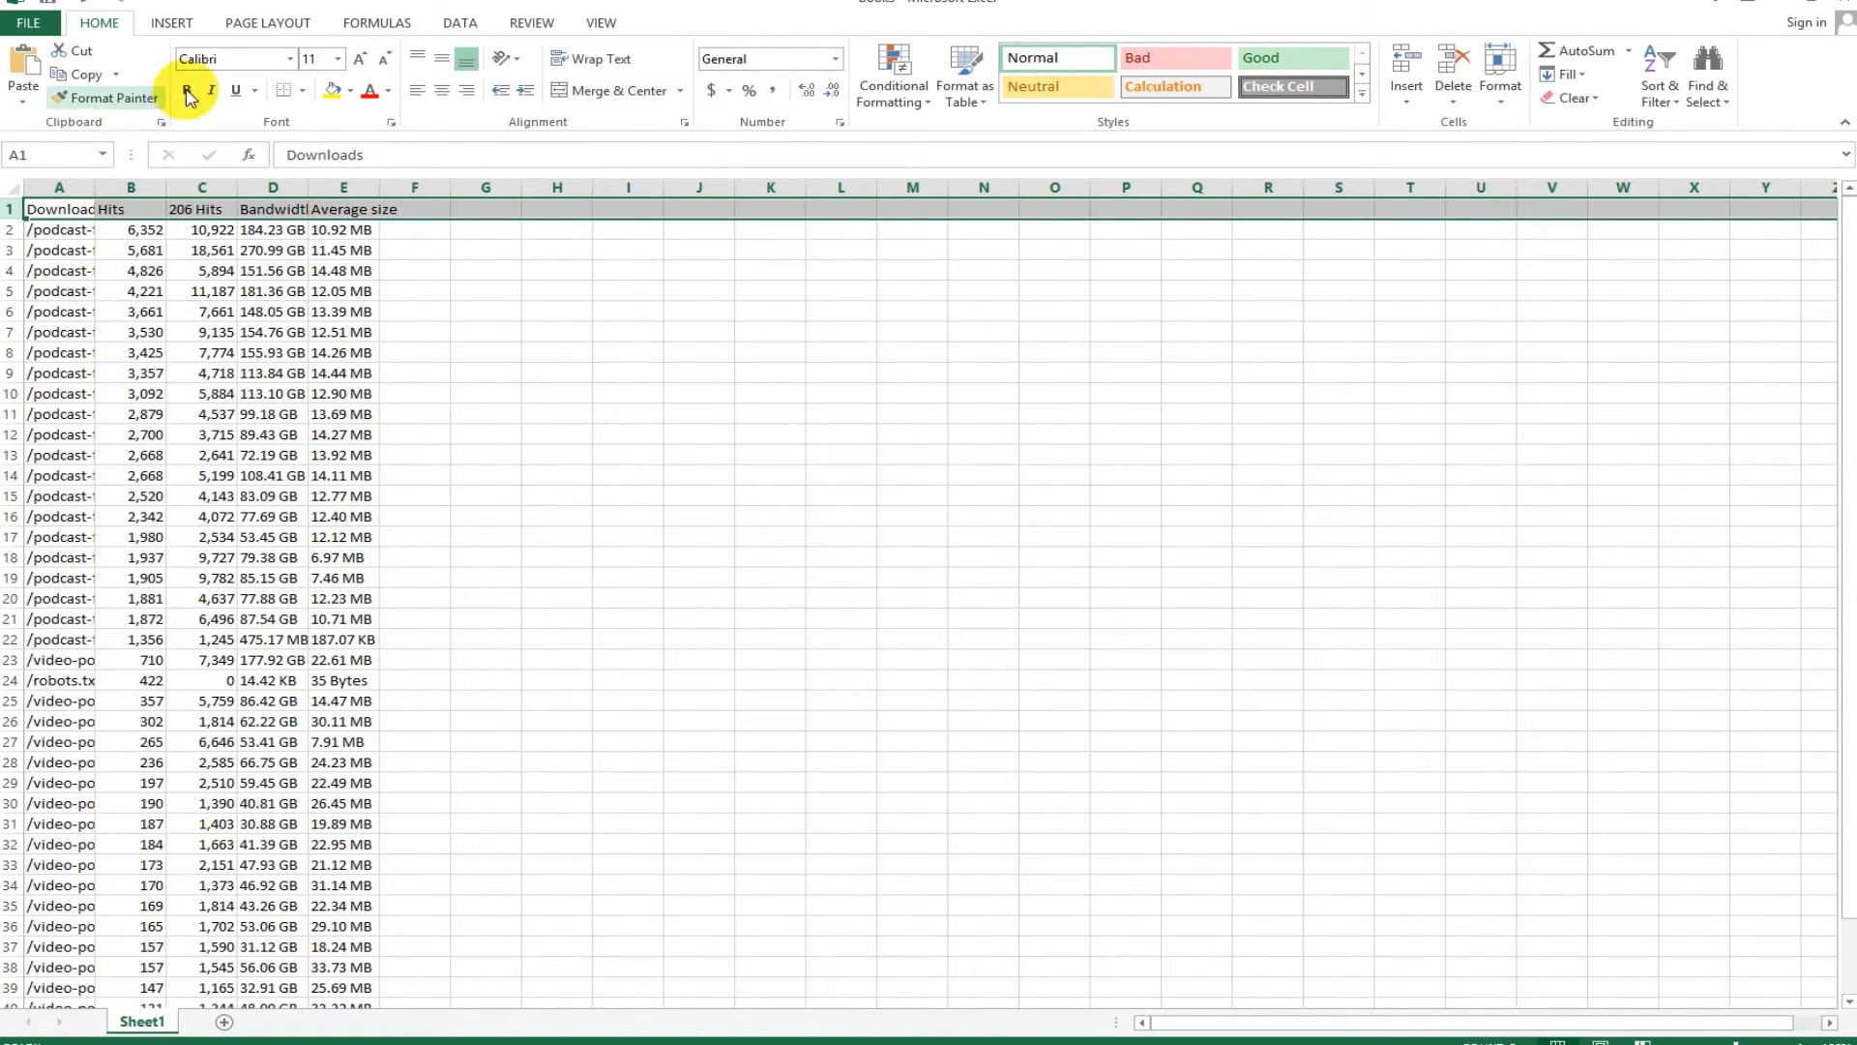
pyautogui.click(187, 90)
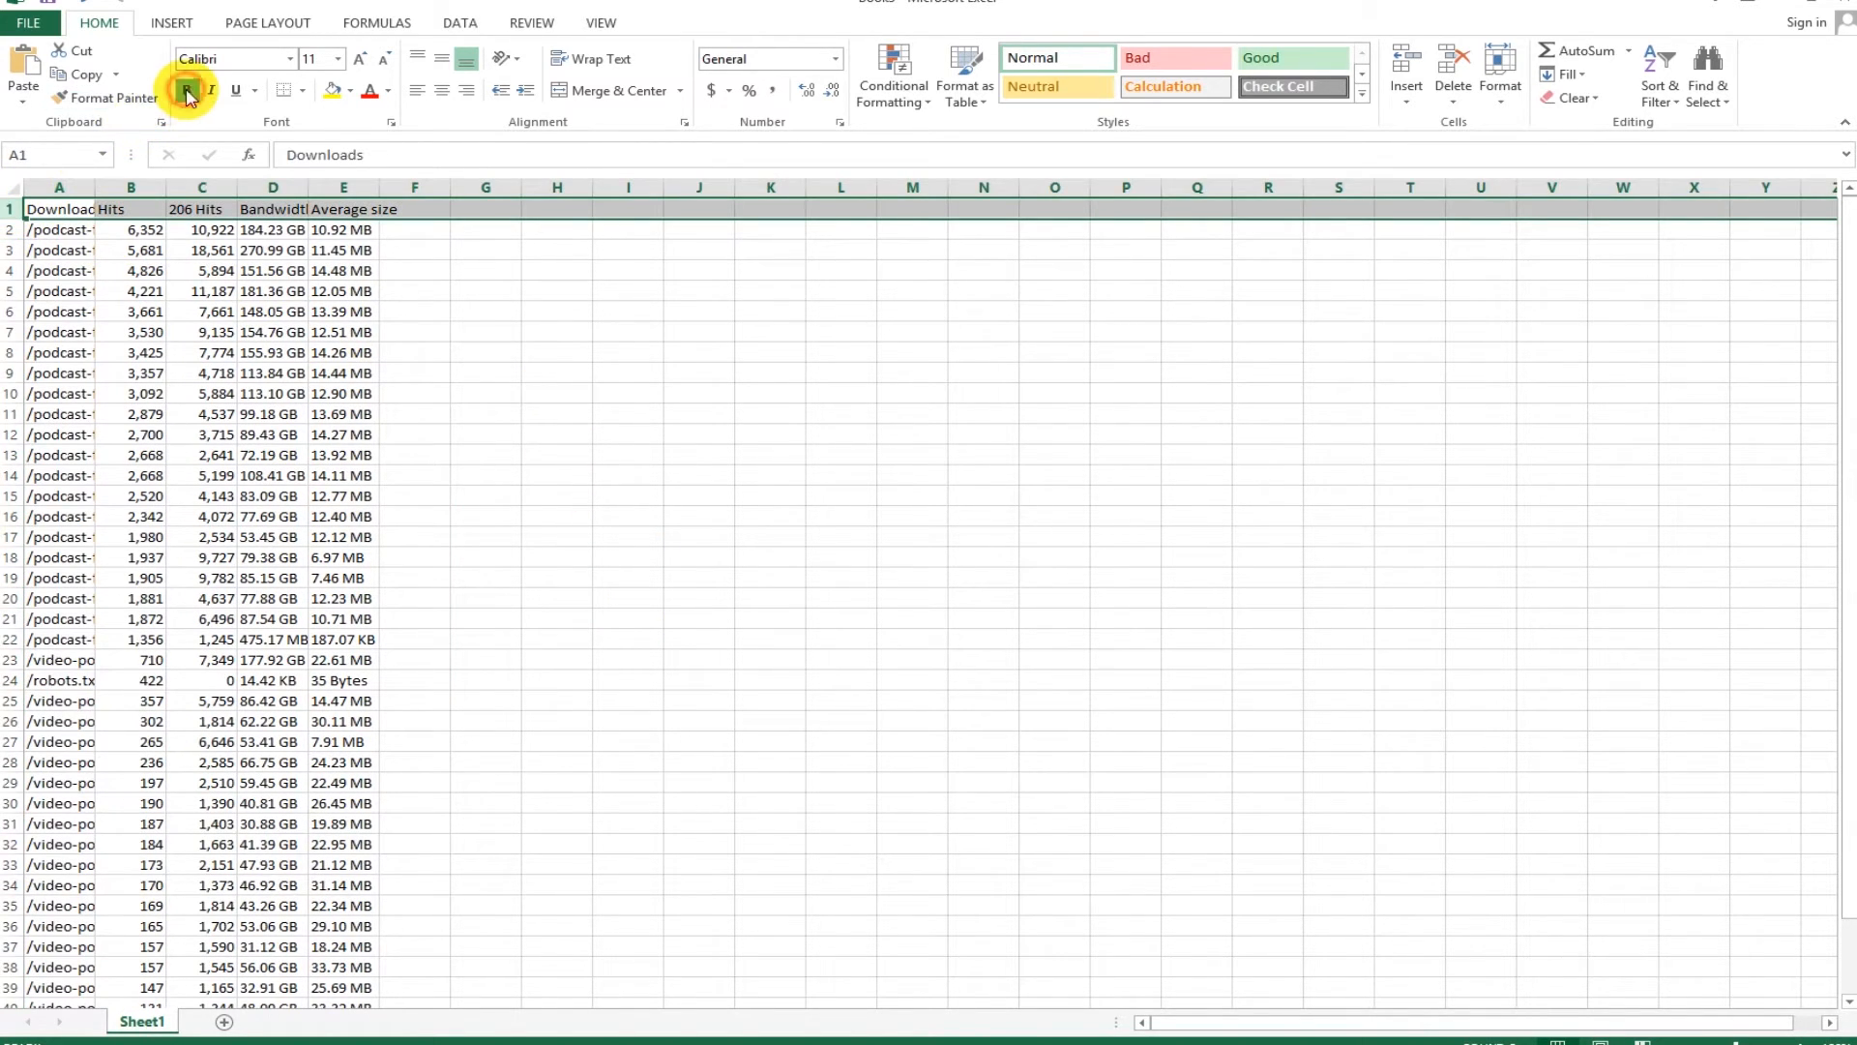
pyautogui.click(426, 331)
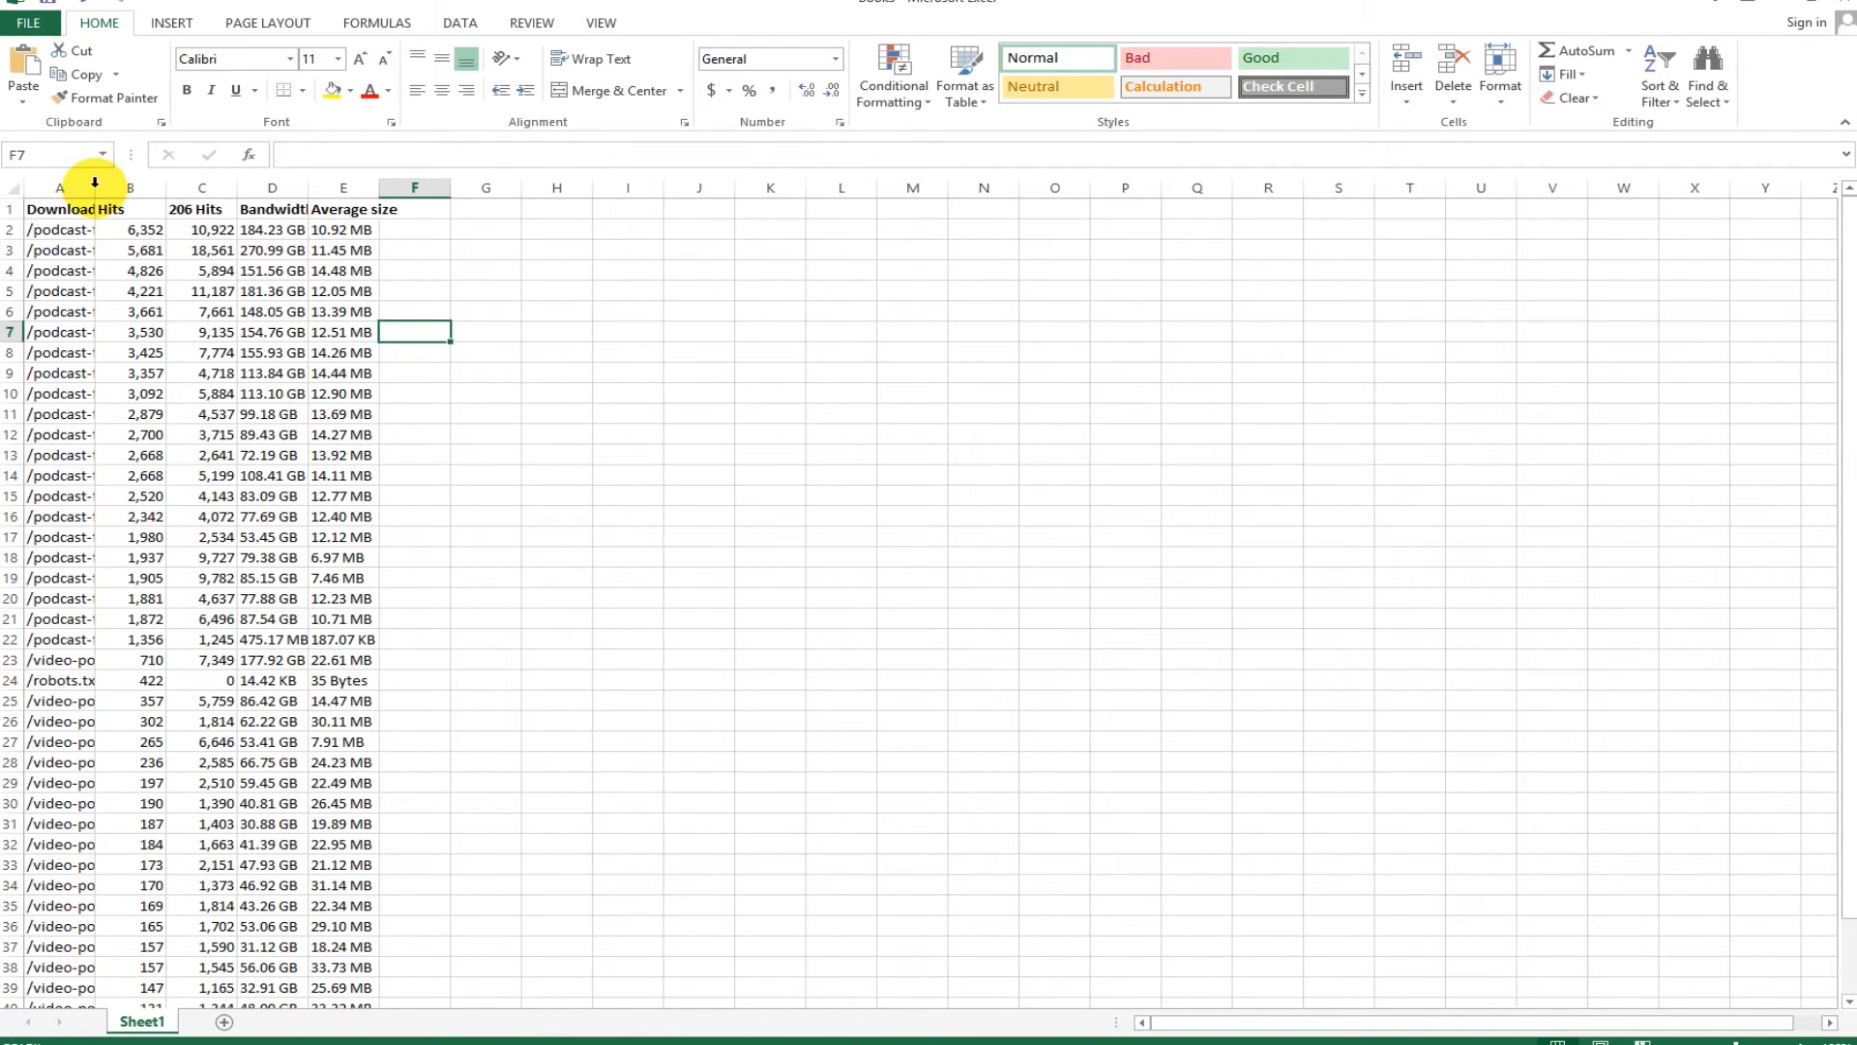
# Autofit the widths of columns A through E to their contents
pyautogui.doubleClick(94, 187)
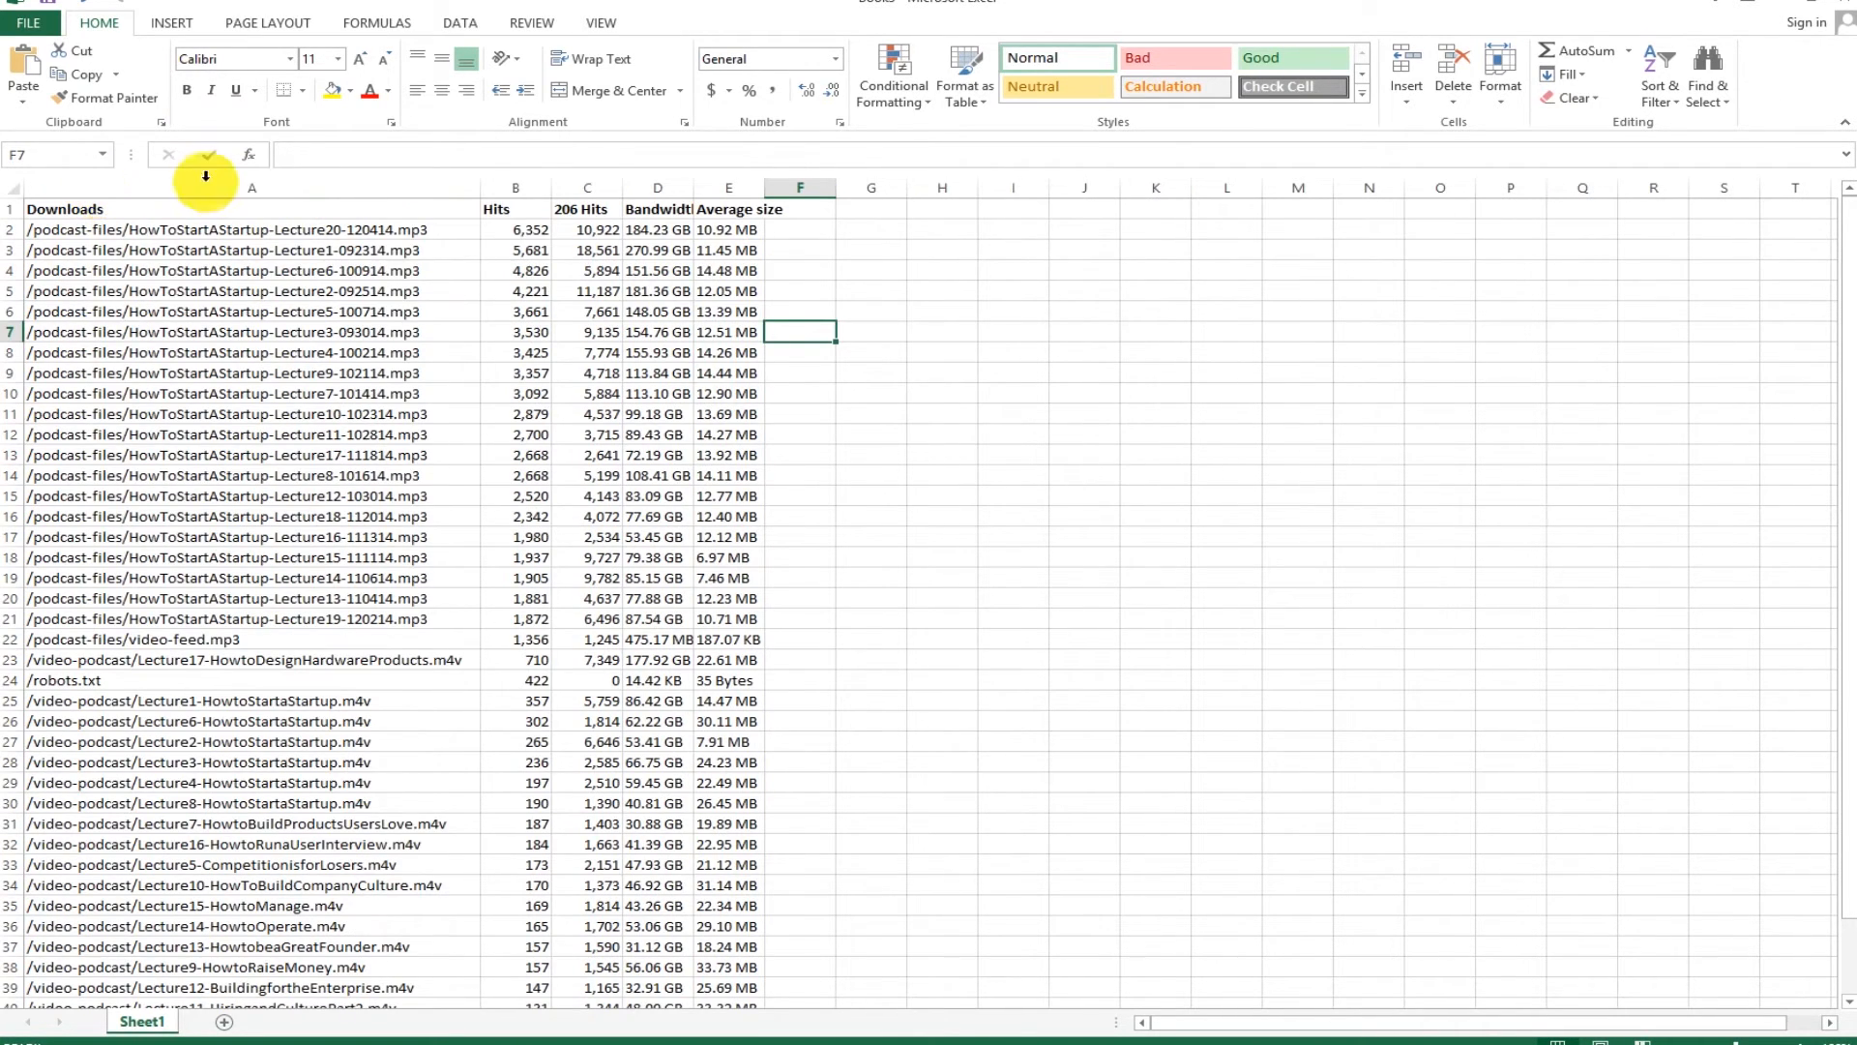
pyautogui.doubleClick(555, 187)
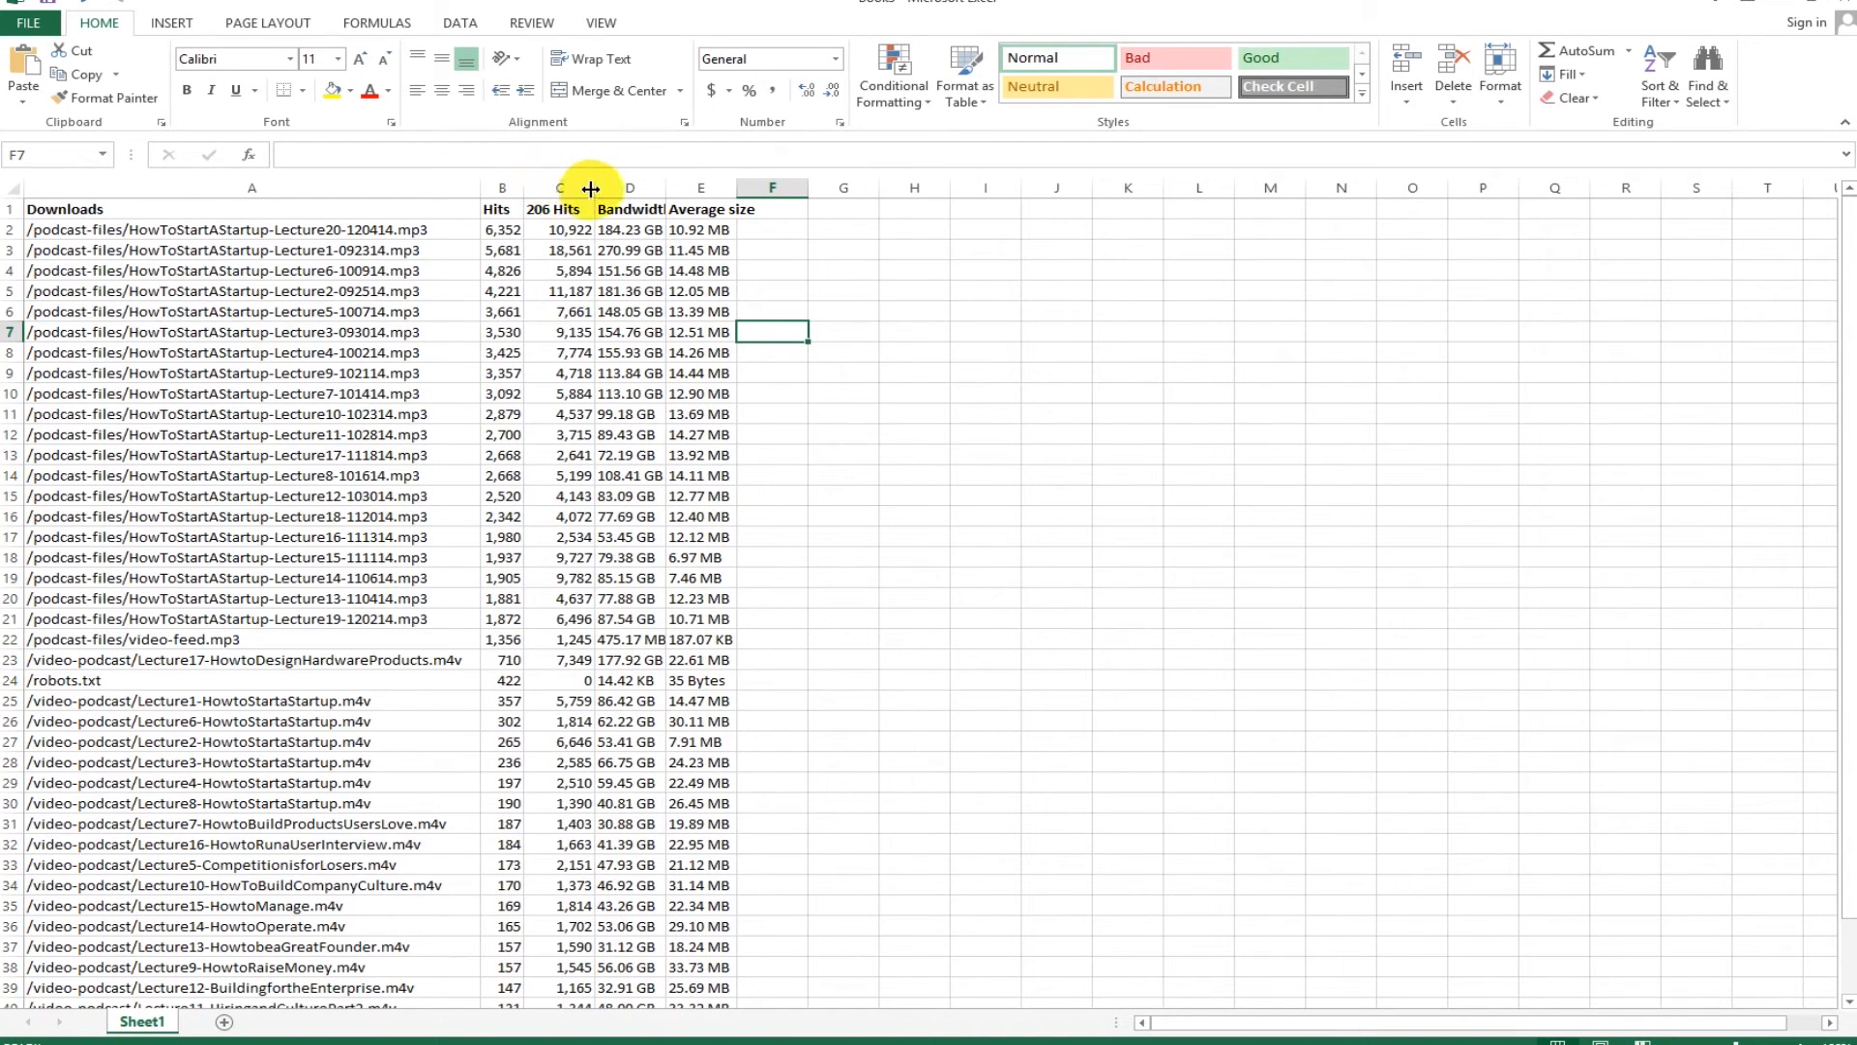
pyautogui.doubleClick(590, 188)
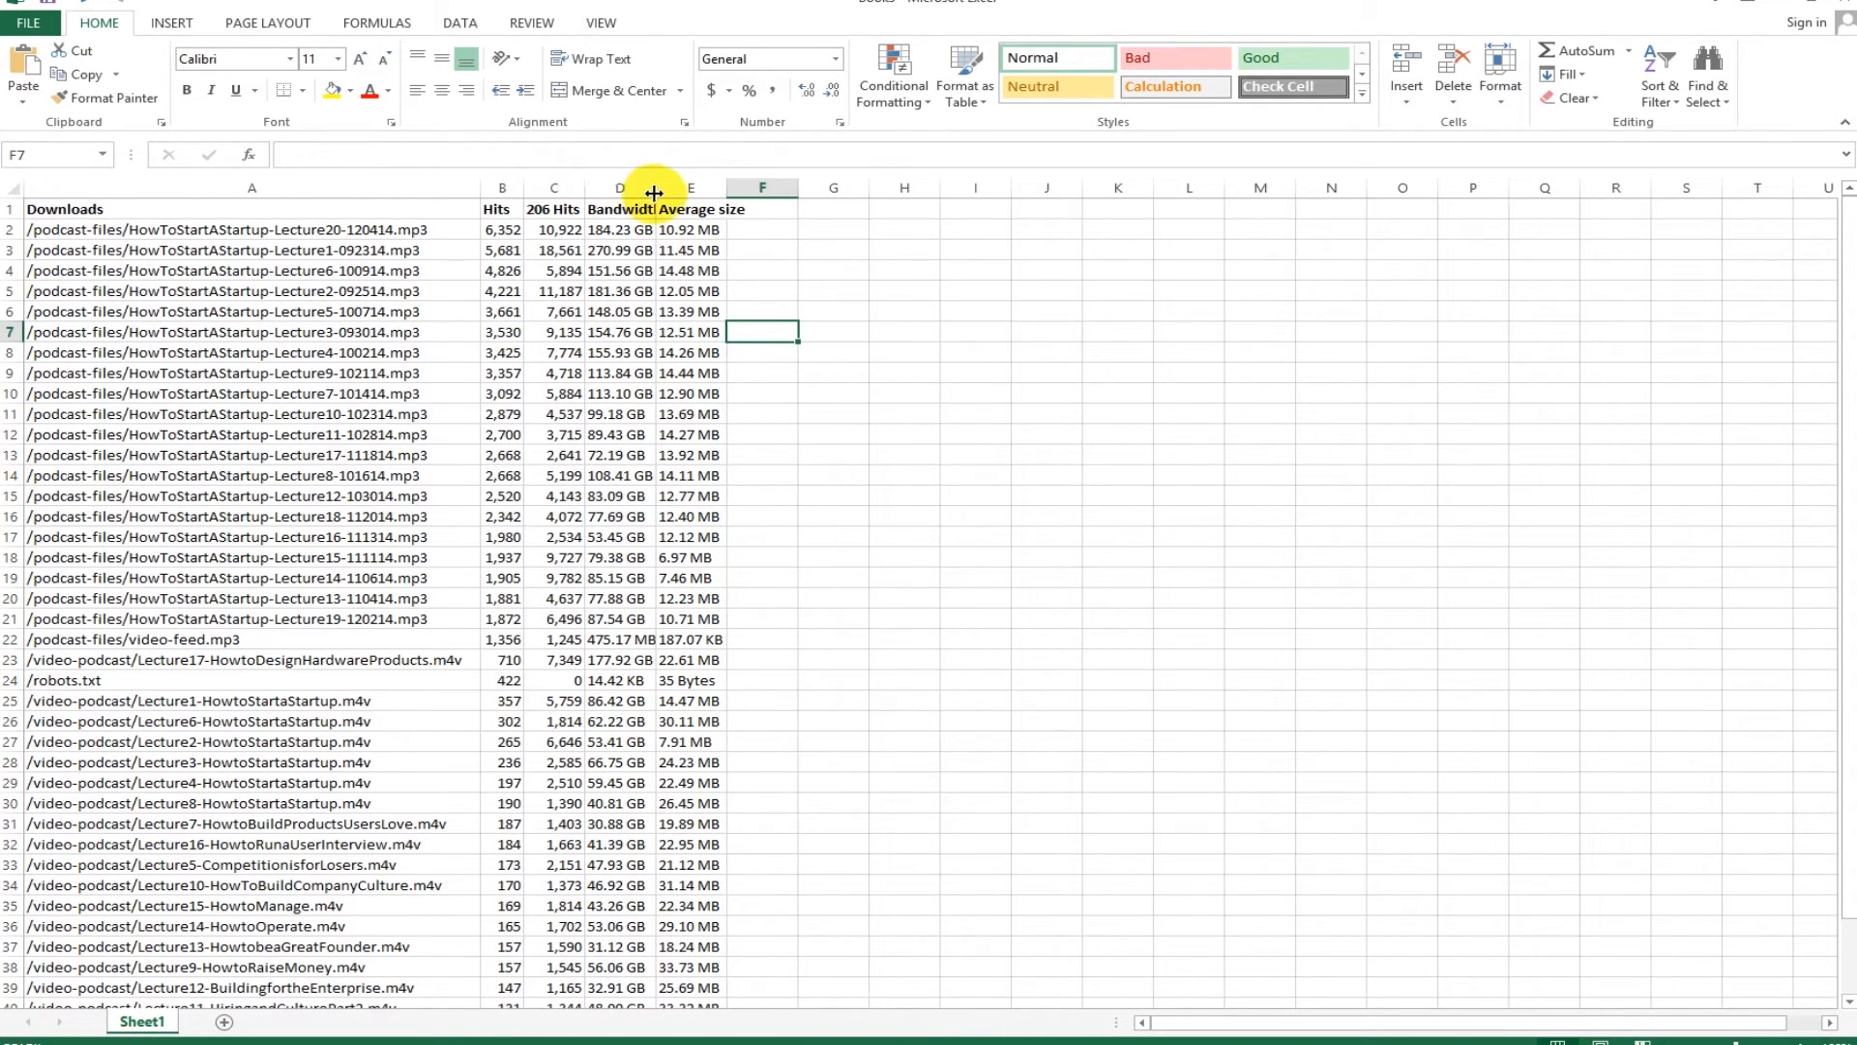
pyautogui.doubleClick(653, 190)
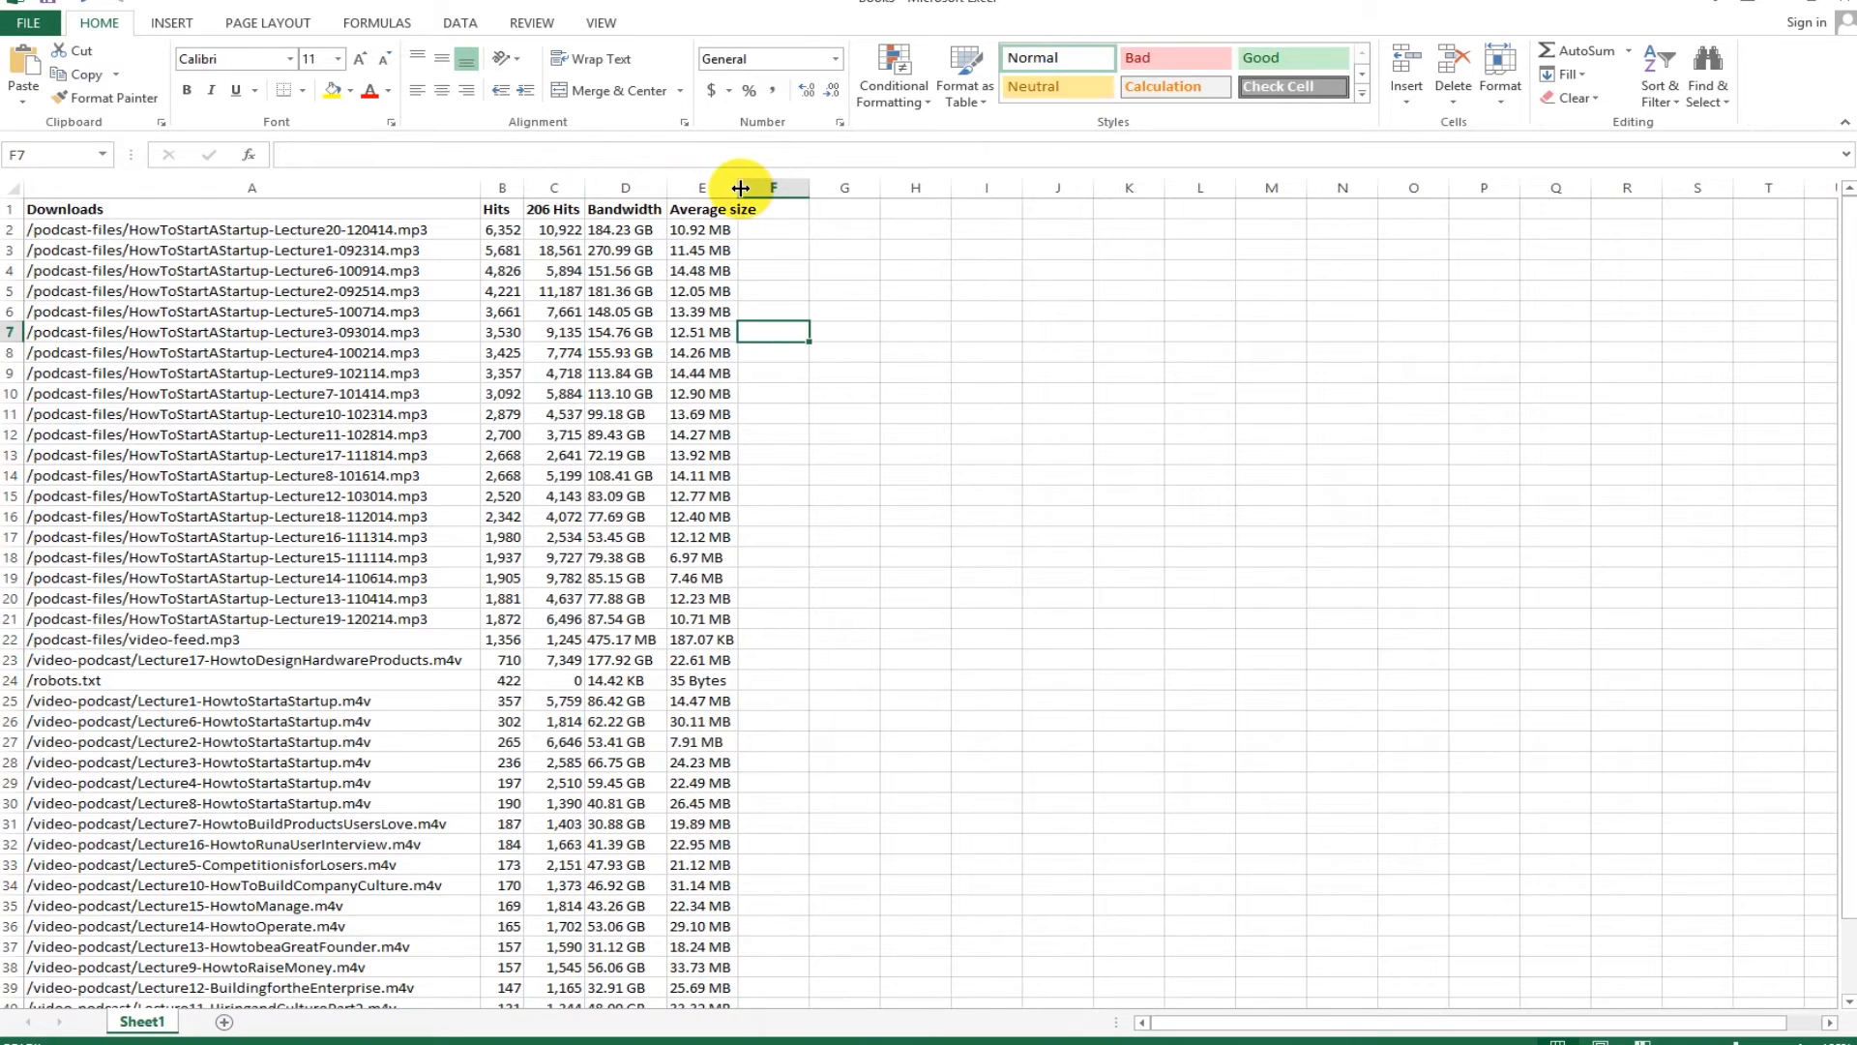
pyautogui.doubleClick(740, 187)
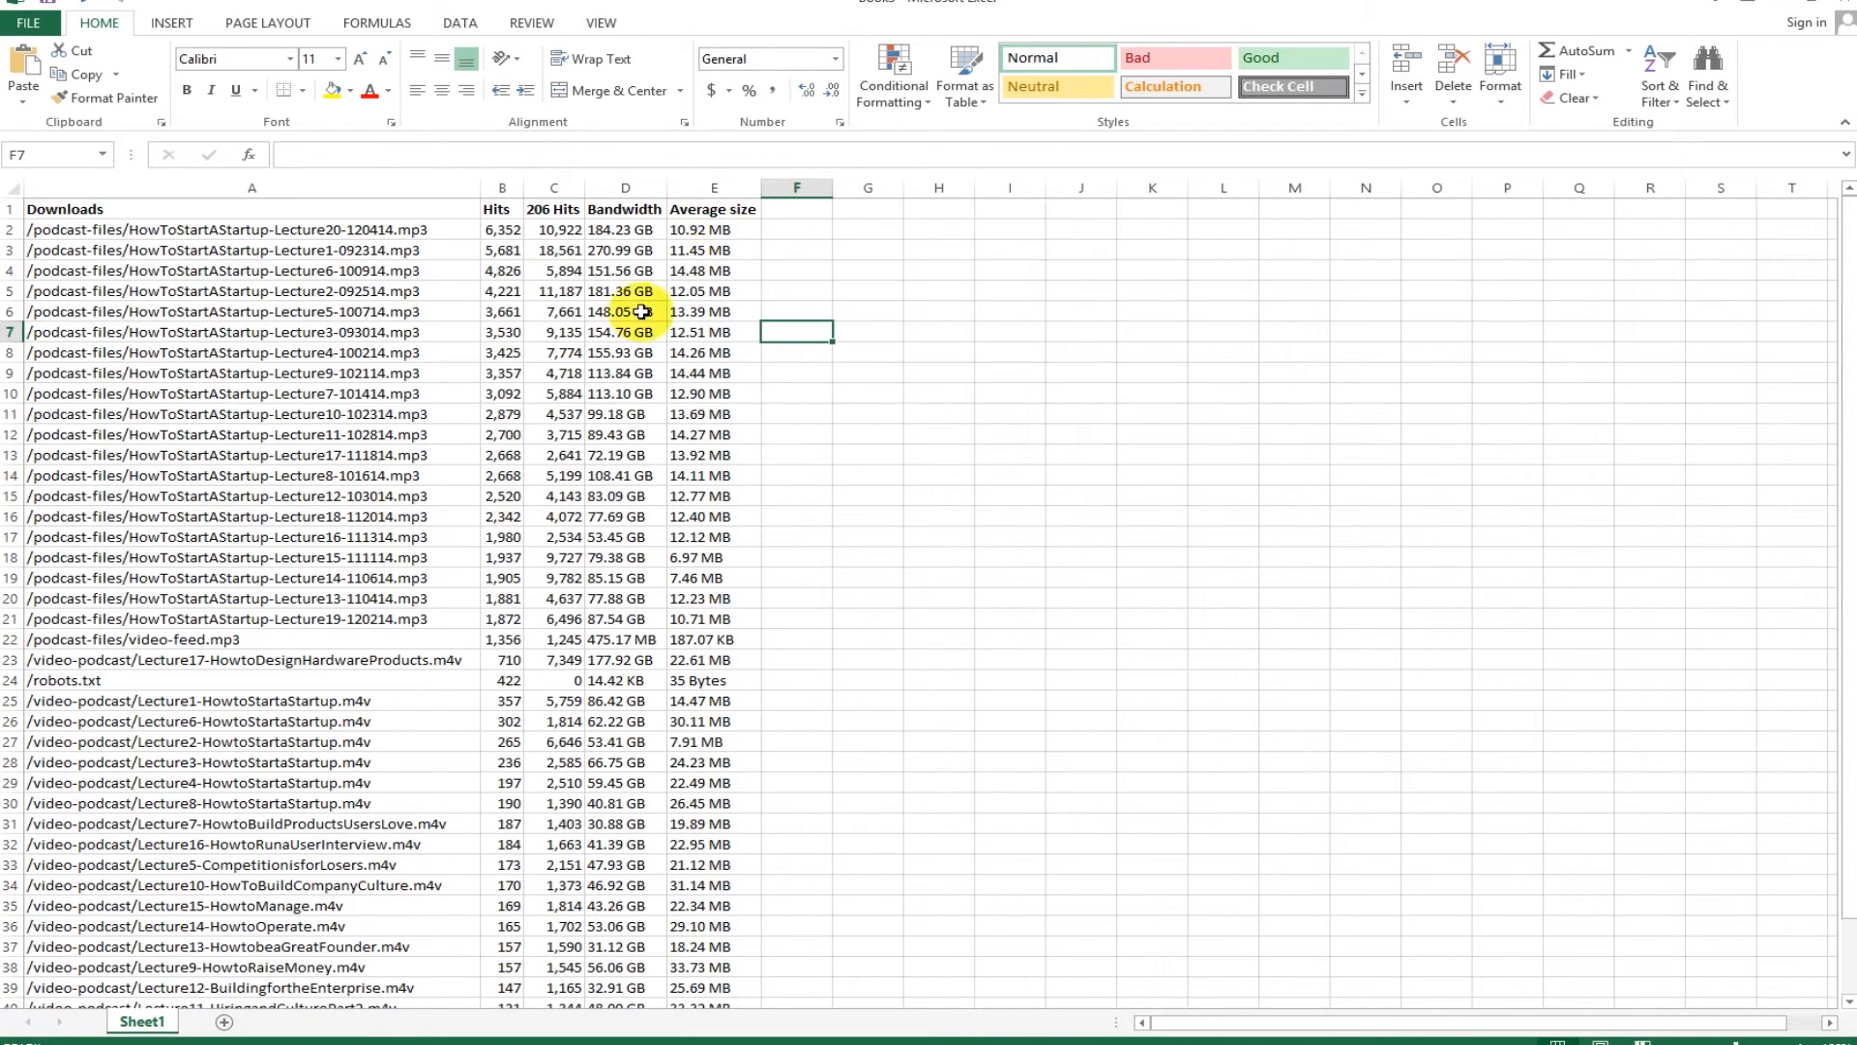
pyautogui.click(916, 461)
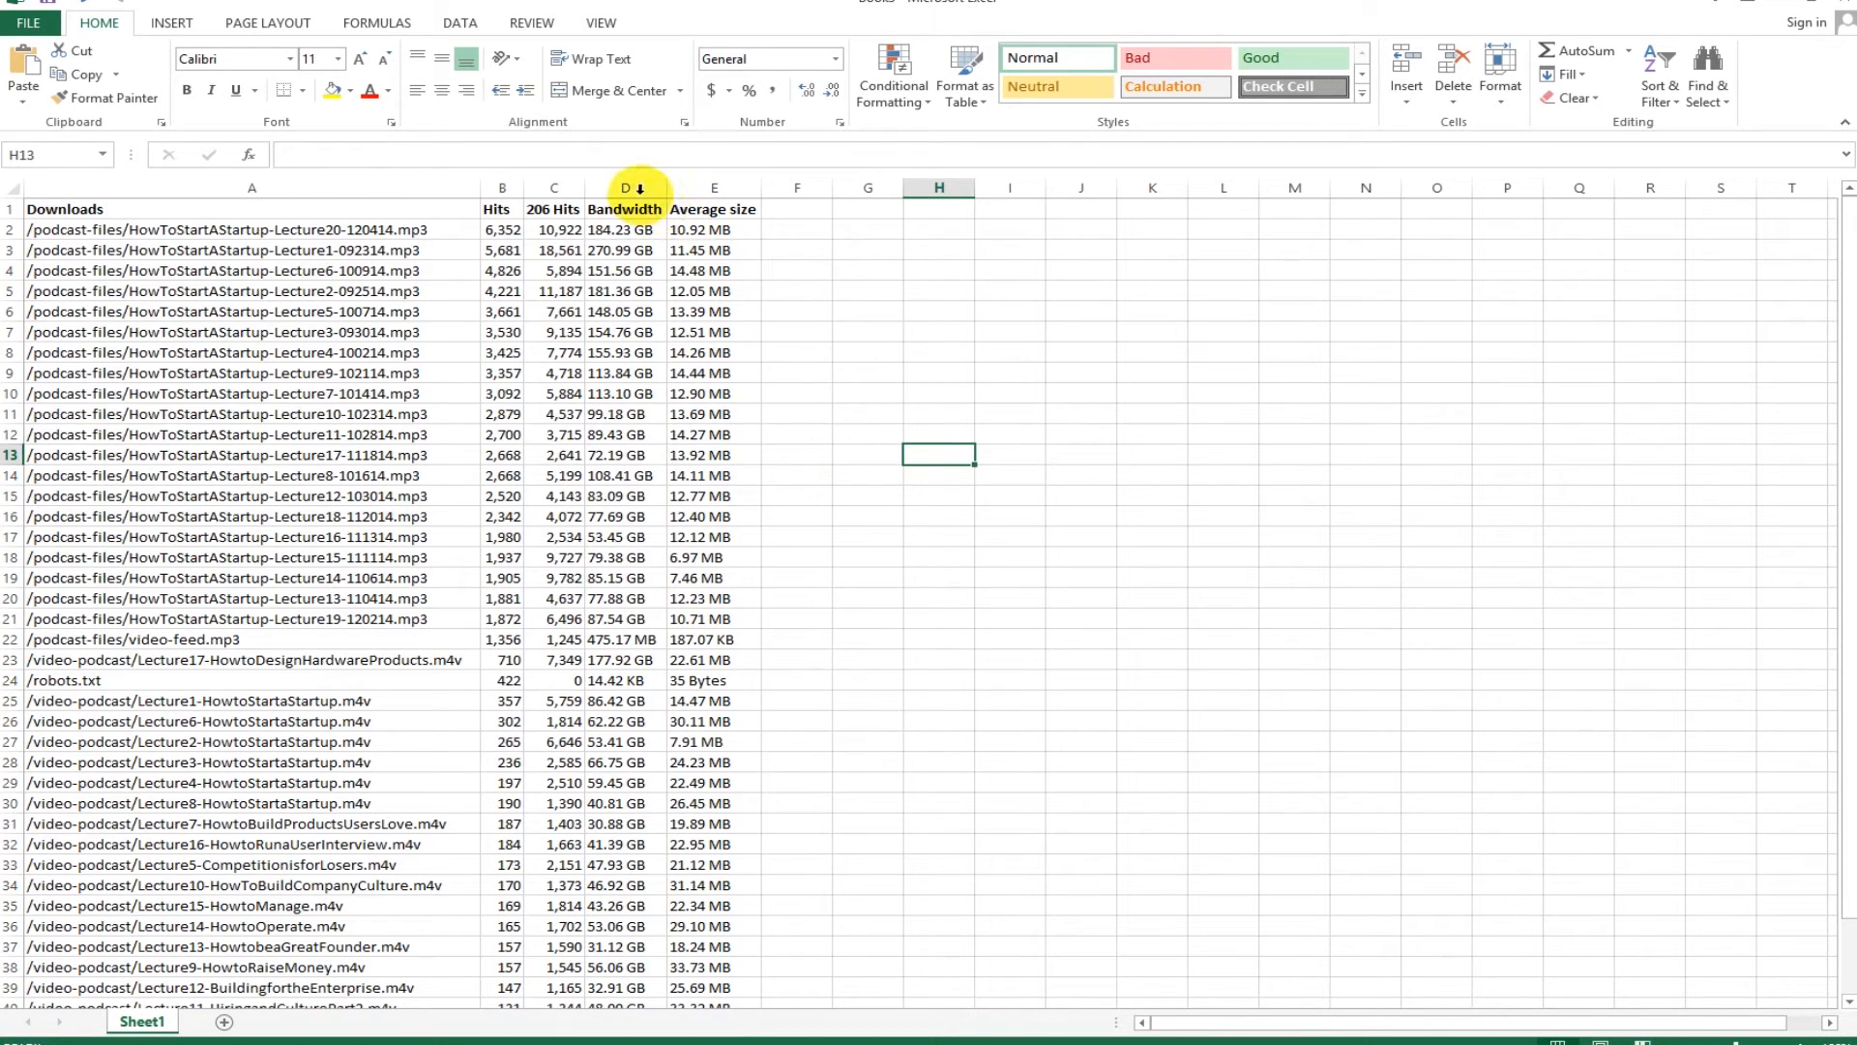
# Delete the Bandwidth and Average size columns (D and E) from the sheet
pyautogui.moveTo(639, 187); pyautogui.dragTo(703, 184)
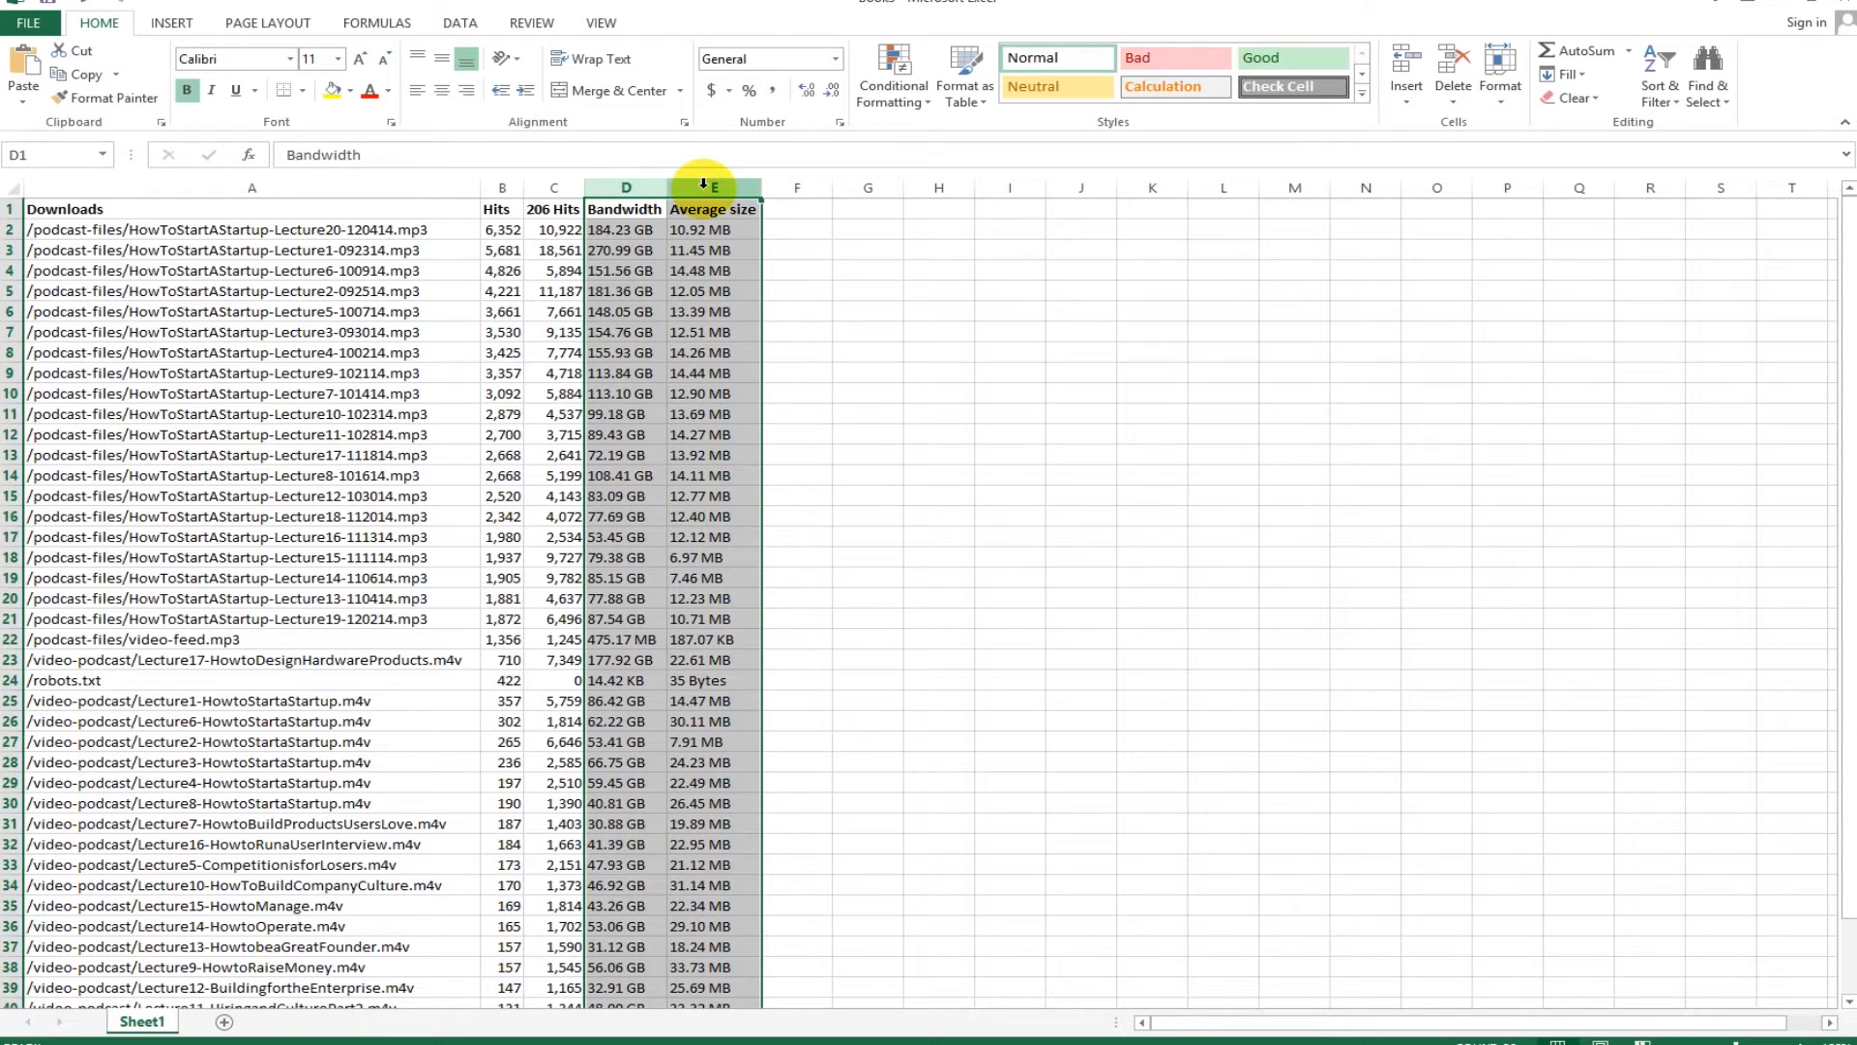
pyautogui.rightClick(704, 190)
pyautogui.click(766, 354)
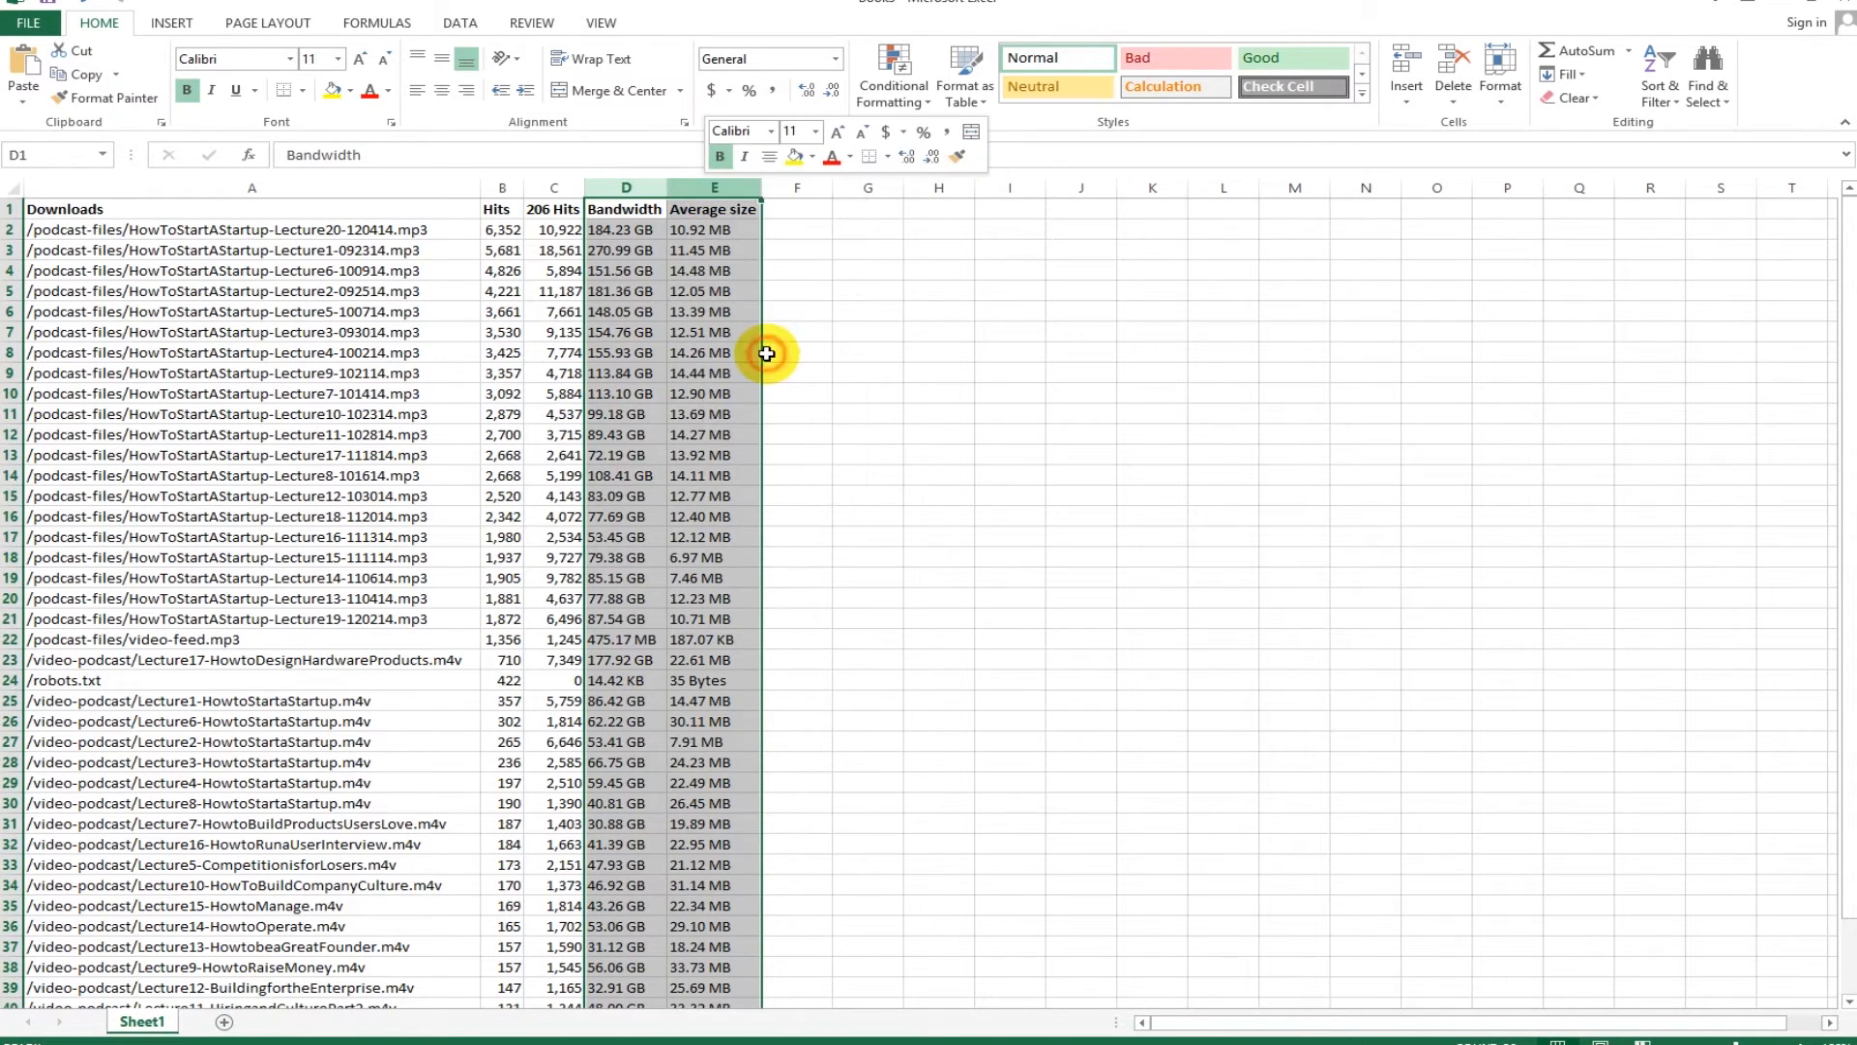
pyautogui.click(678, 318)
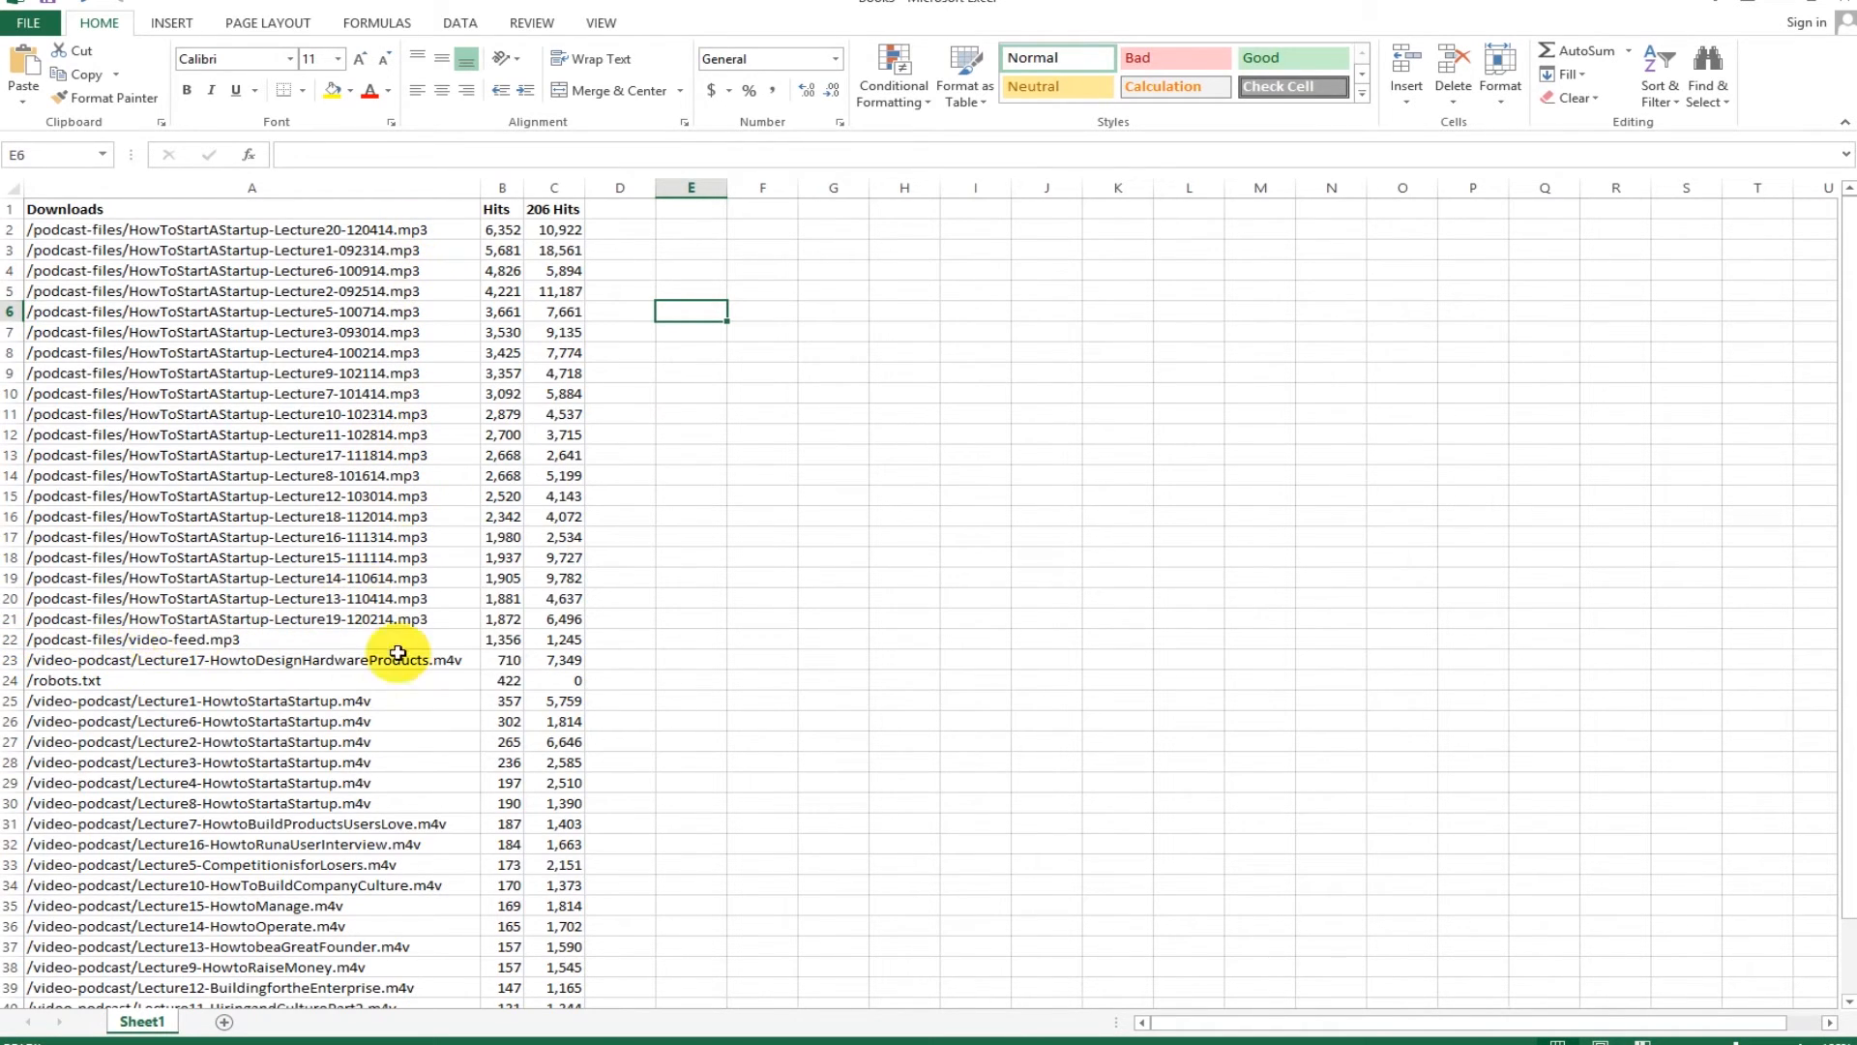
# Delete rows 22 through 43, from the video-feed.mp3 entry down to the last PDF entry
pyautogui.click(12, 641)
pyautogui.scroll(-2, 135, 909)
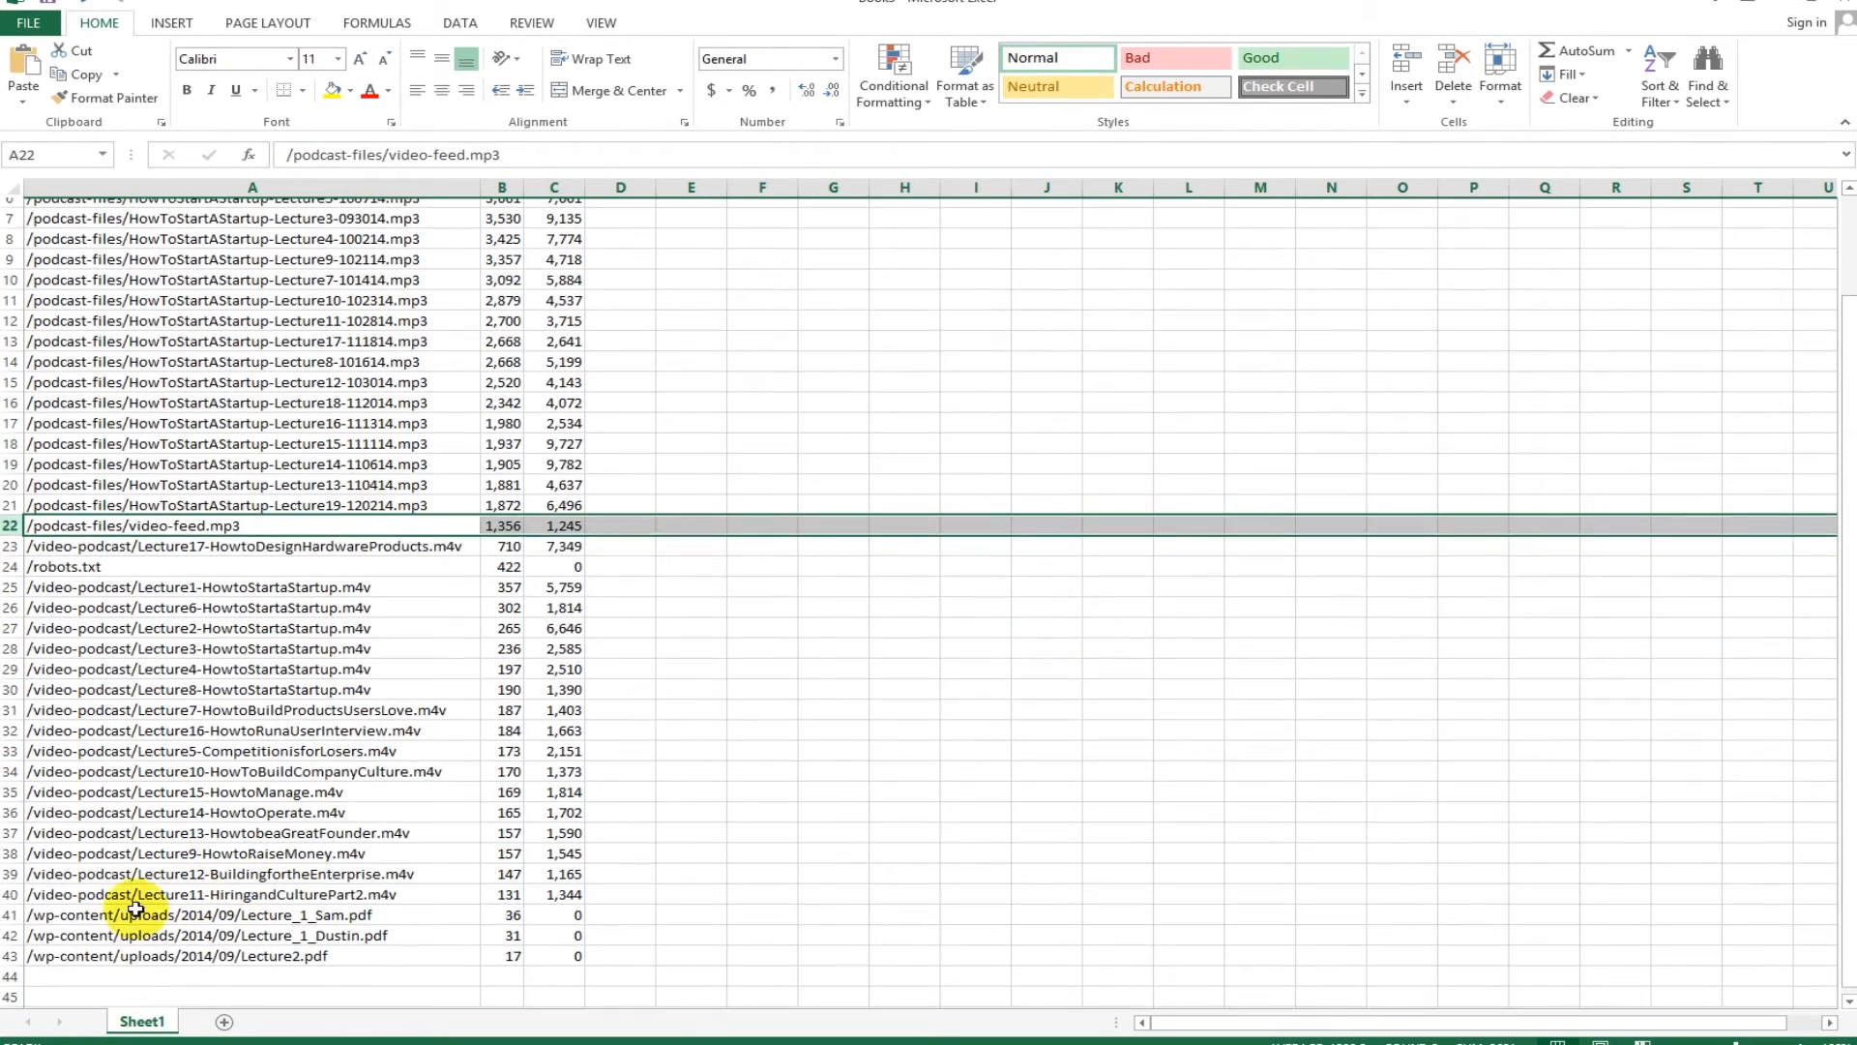
pyautogui.moveTo(10, 952); pyautogui.dragTo(10, 953)
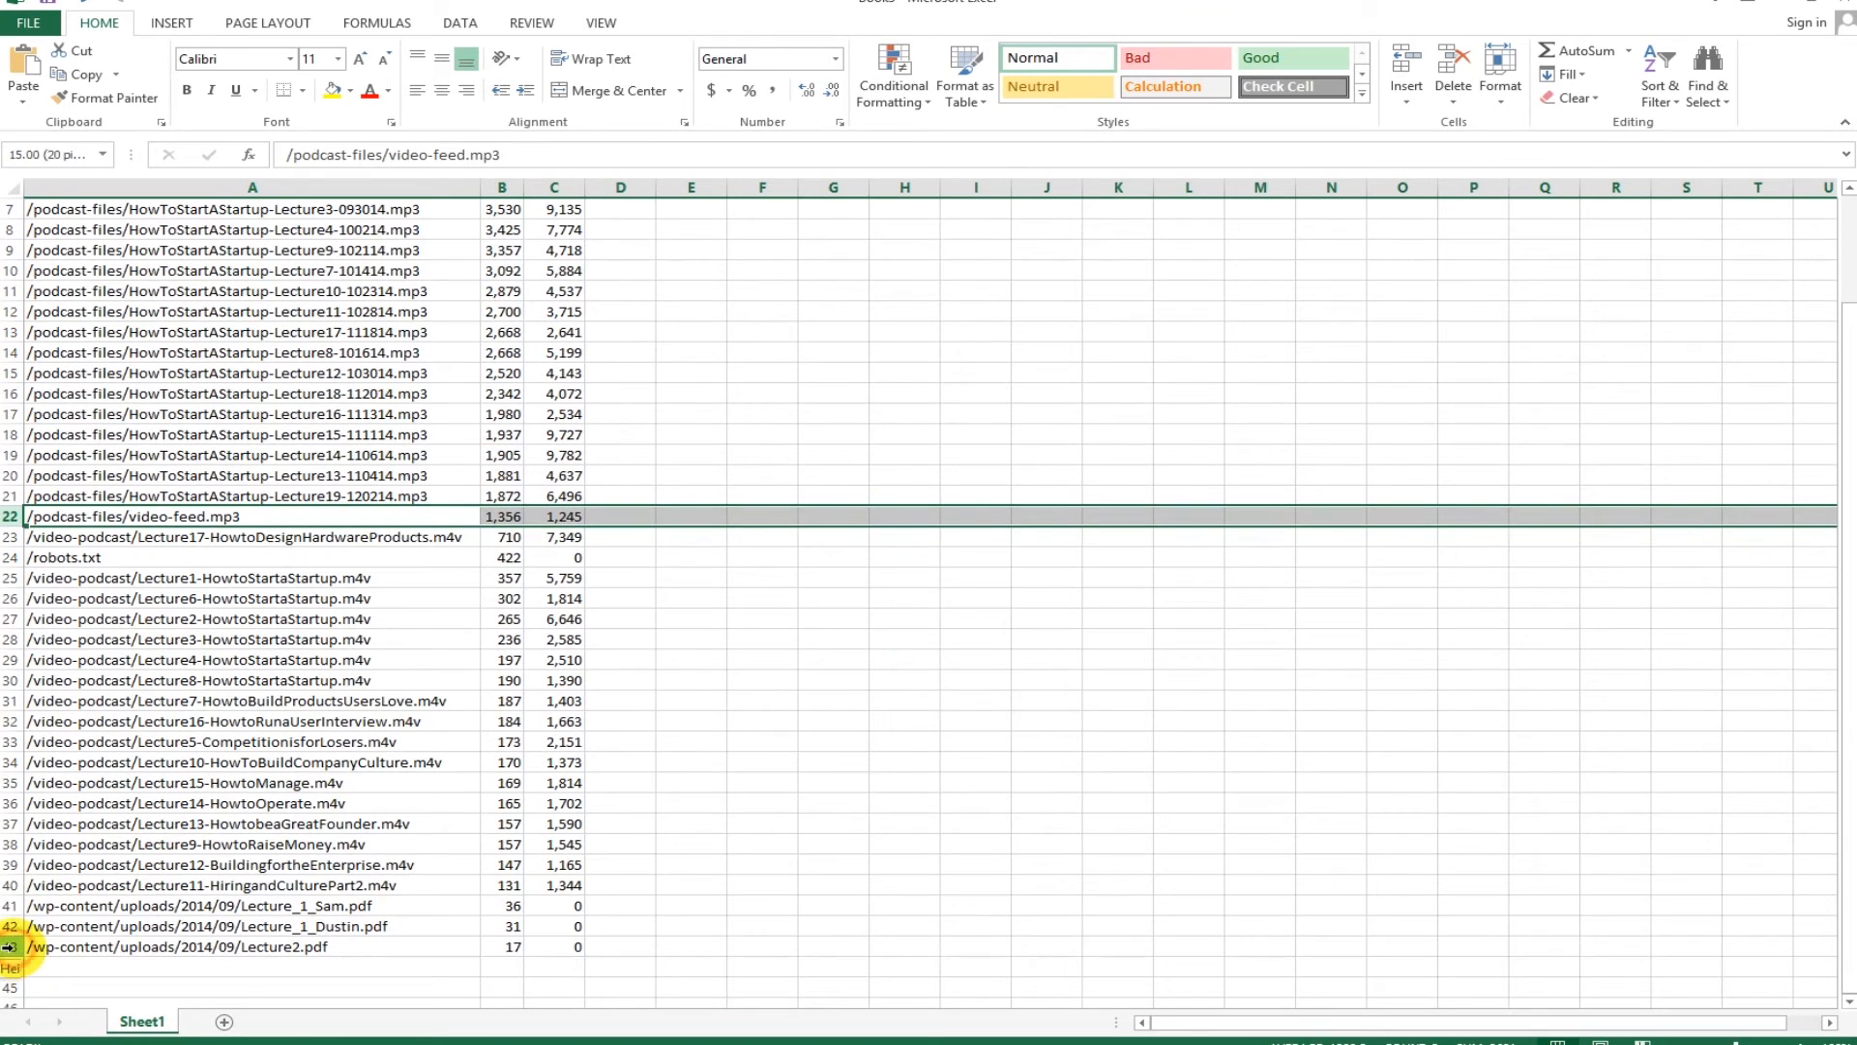
pyautogui.keyDown('shift'); pyautogui.click(9, 947); pyautogui.keyUp('shift')
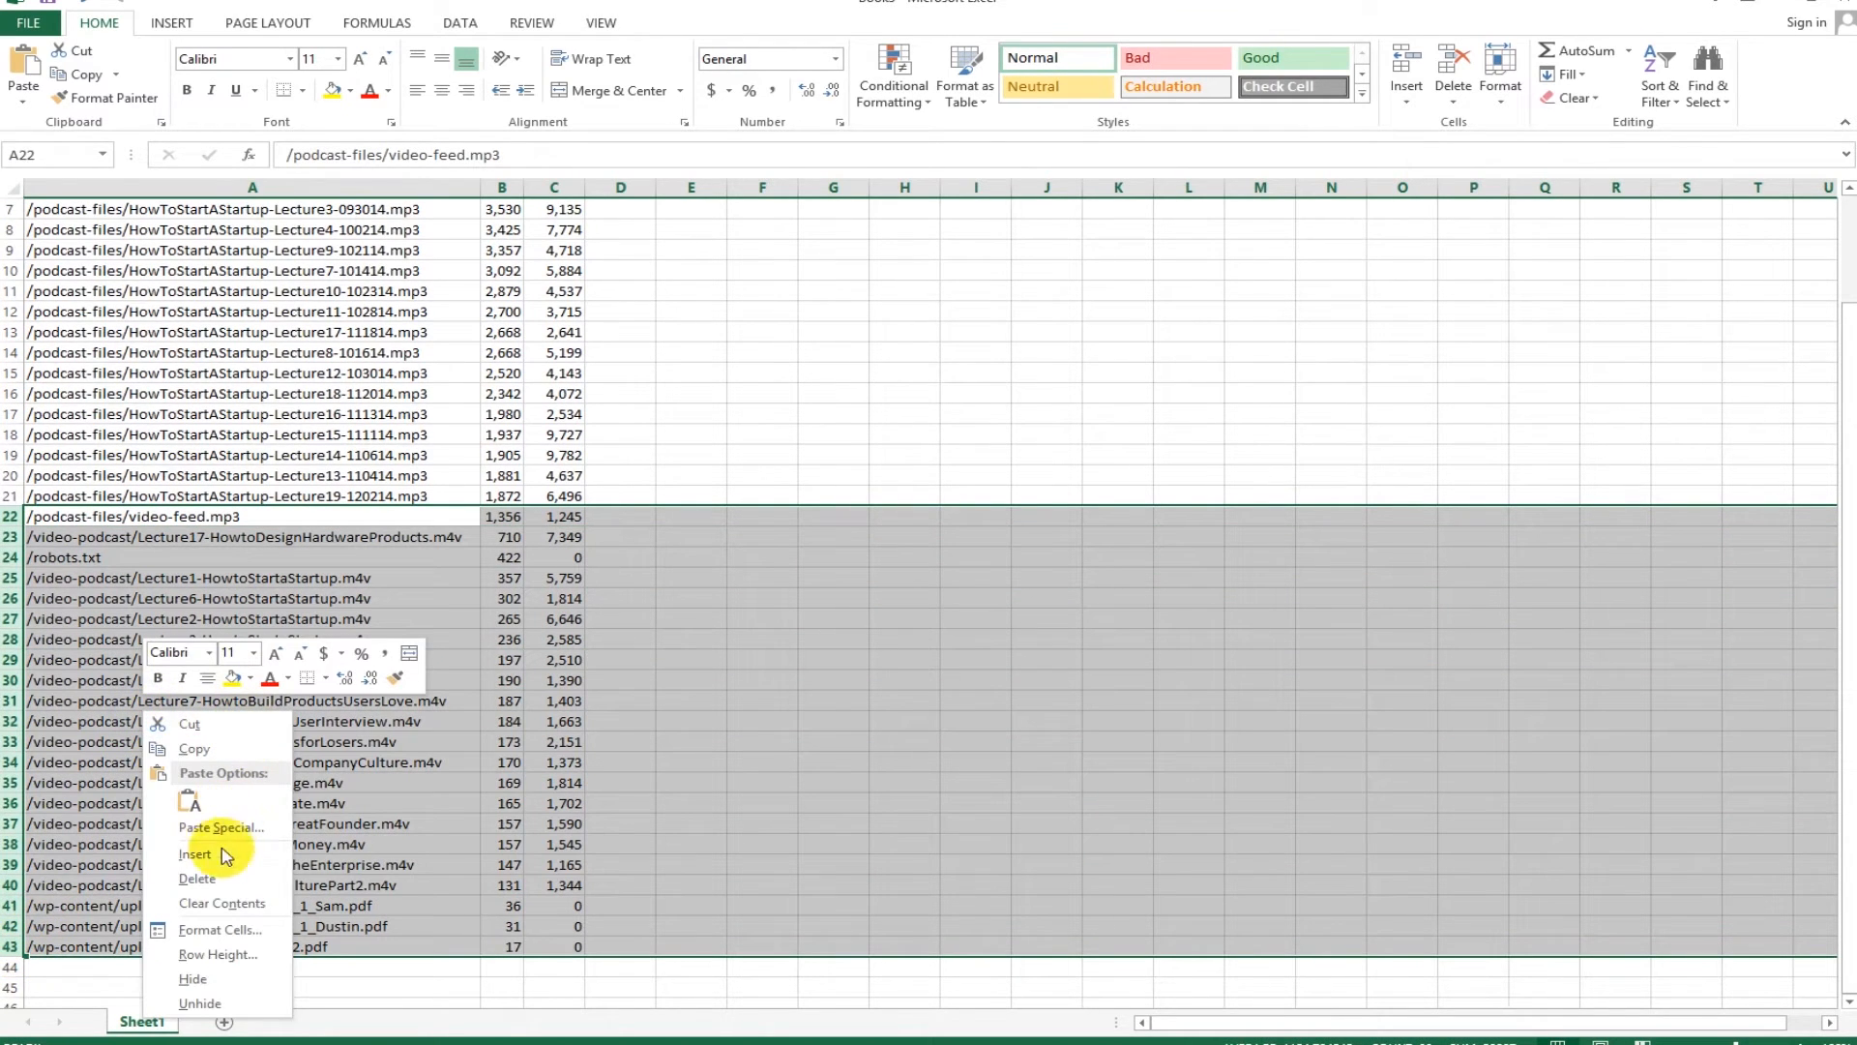
pyautogui.click(225, 880)
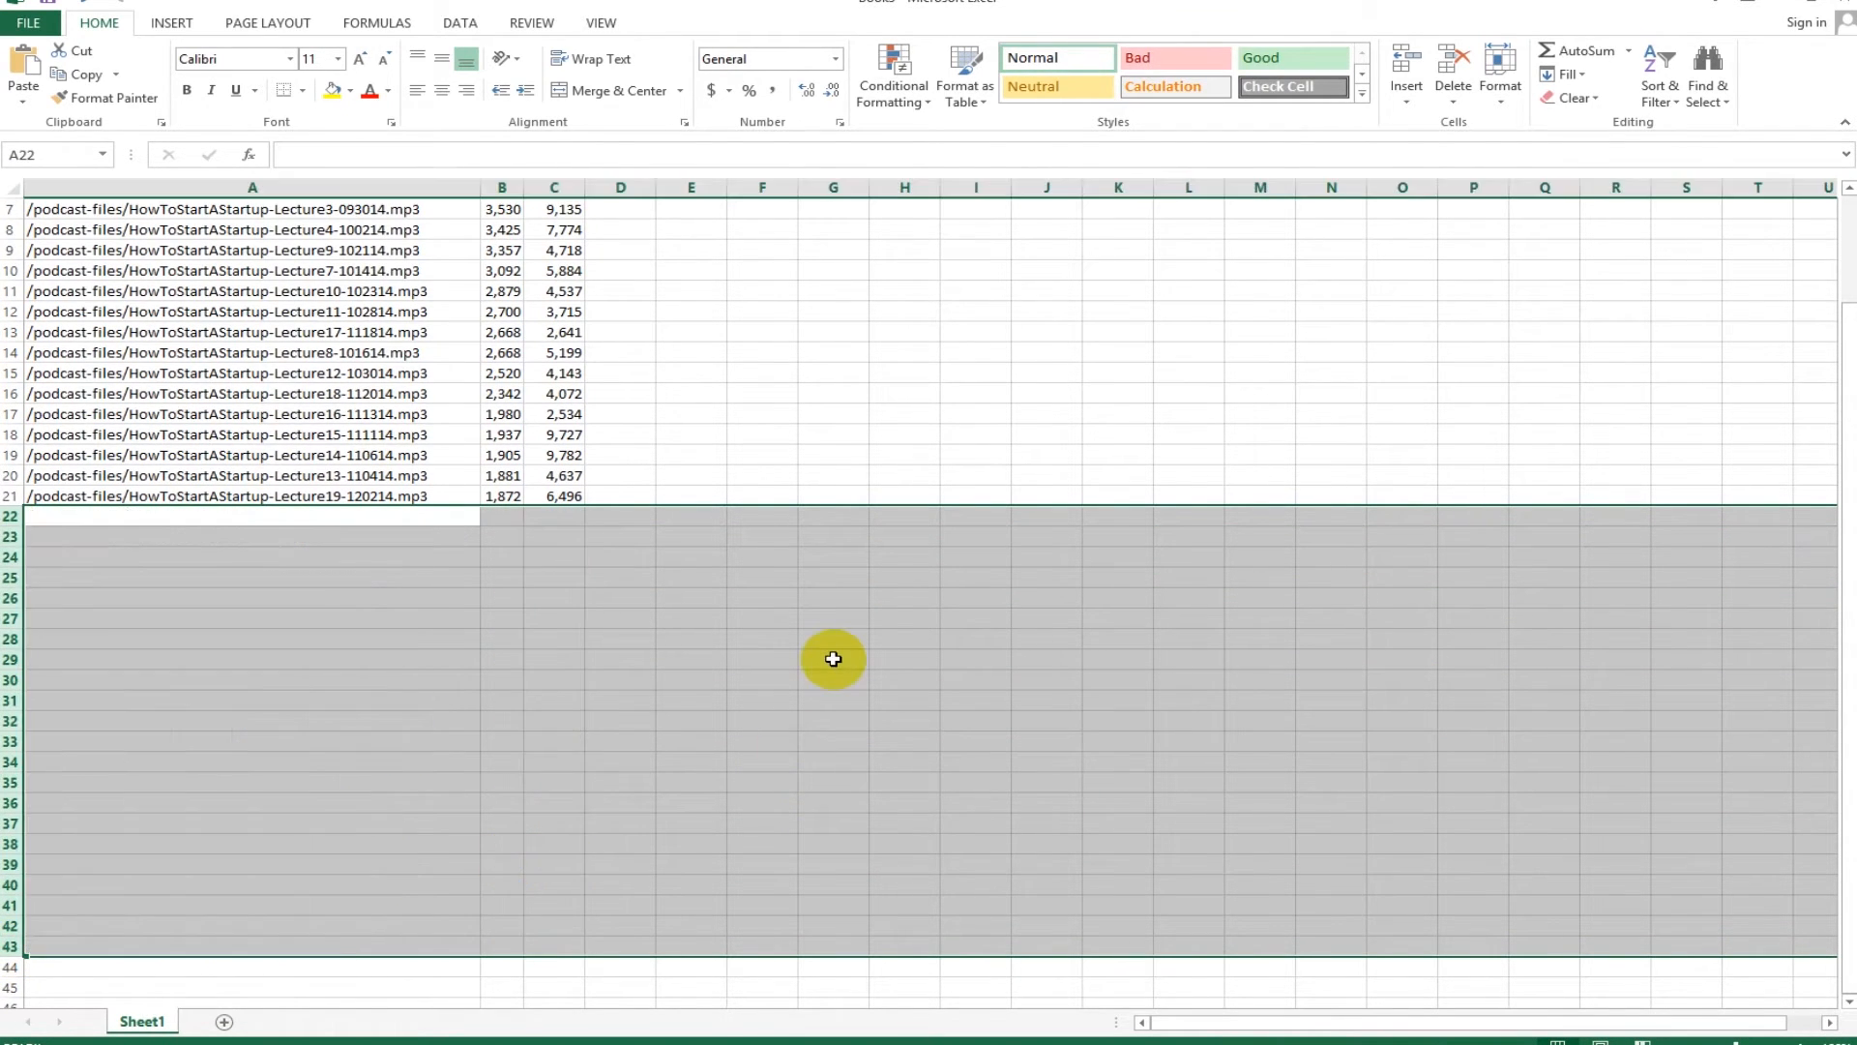
pyautogui.scroll(2, 835, 574)
pyautogui.click(838, 537)
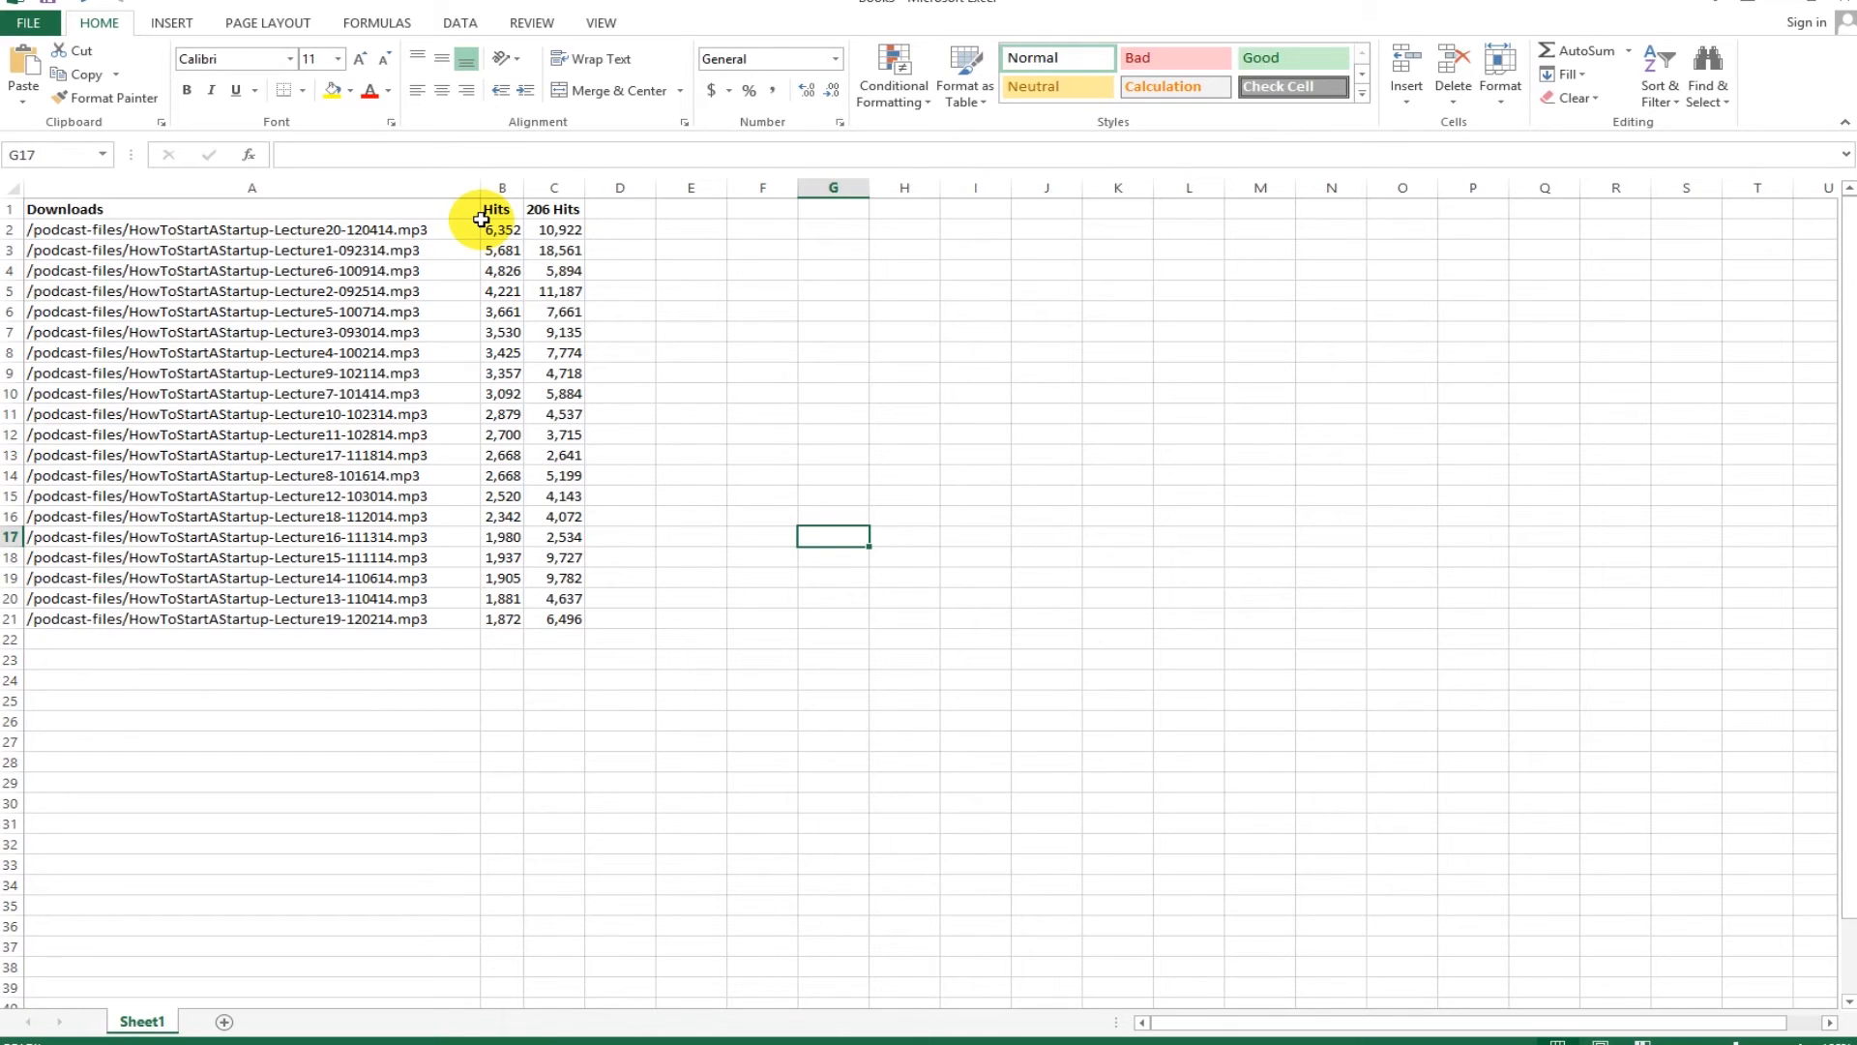
# Add the header "Total DLs" in cell D1, next to the 206 Hits column
pyautogui.click(638, 210)
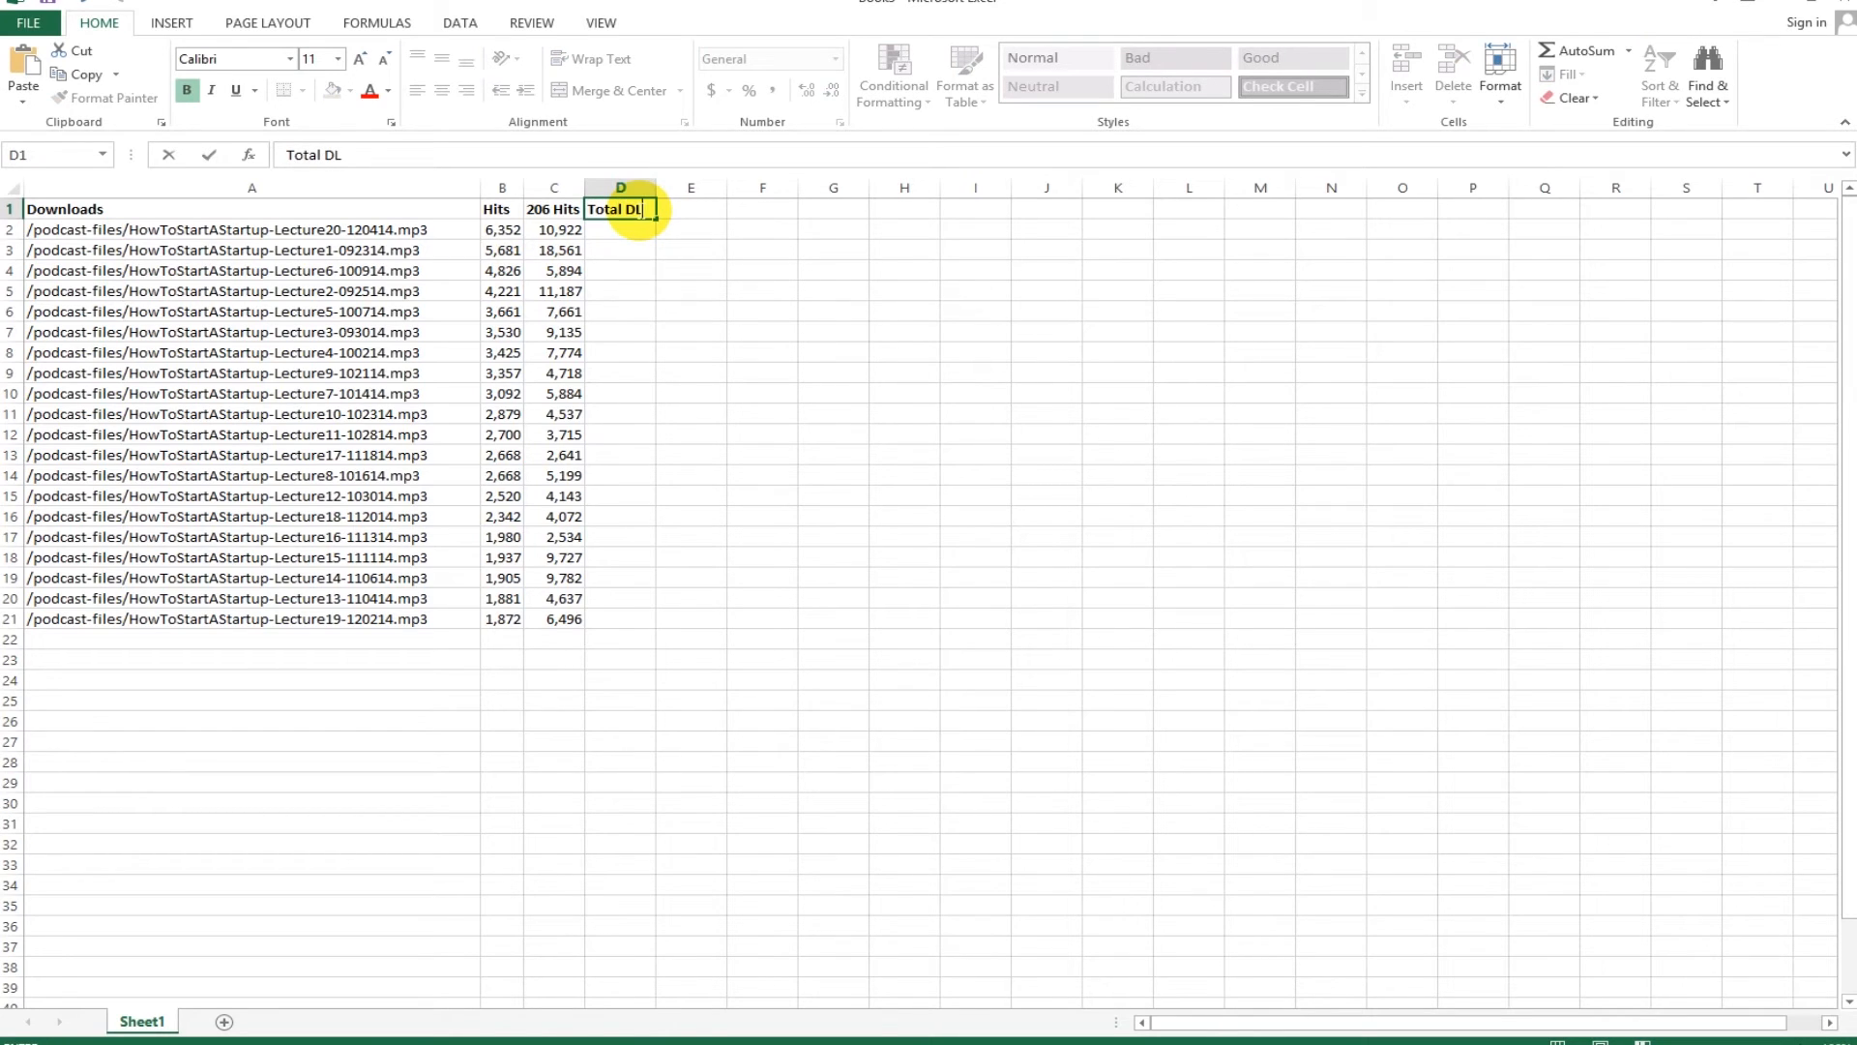
pyautogui.write('Total DLs')
pyautogui.click(769, 254)
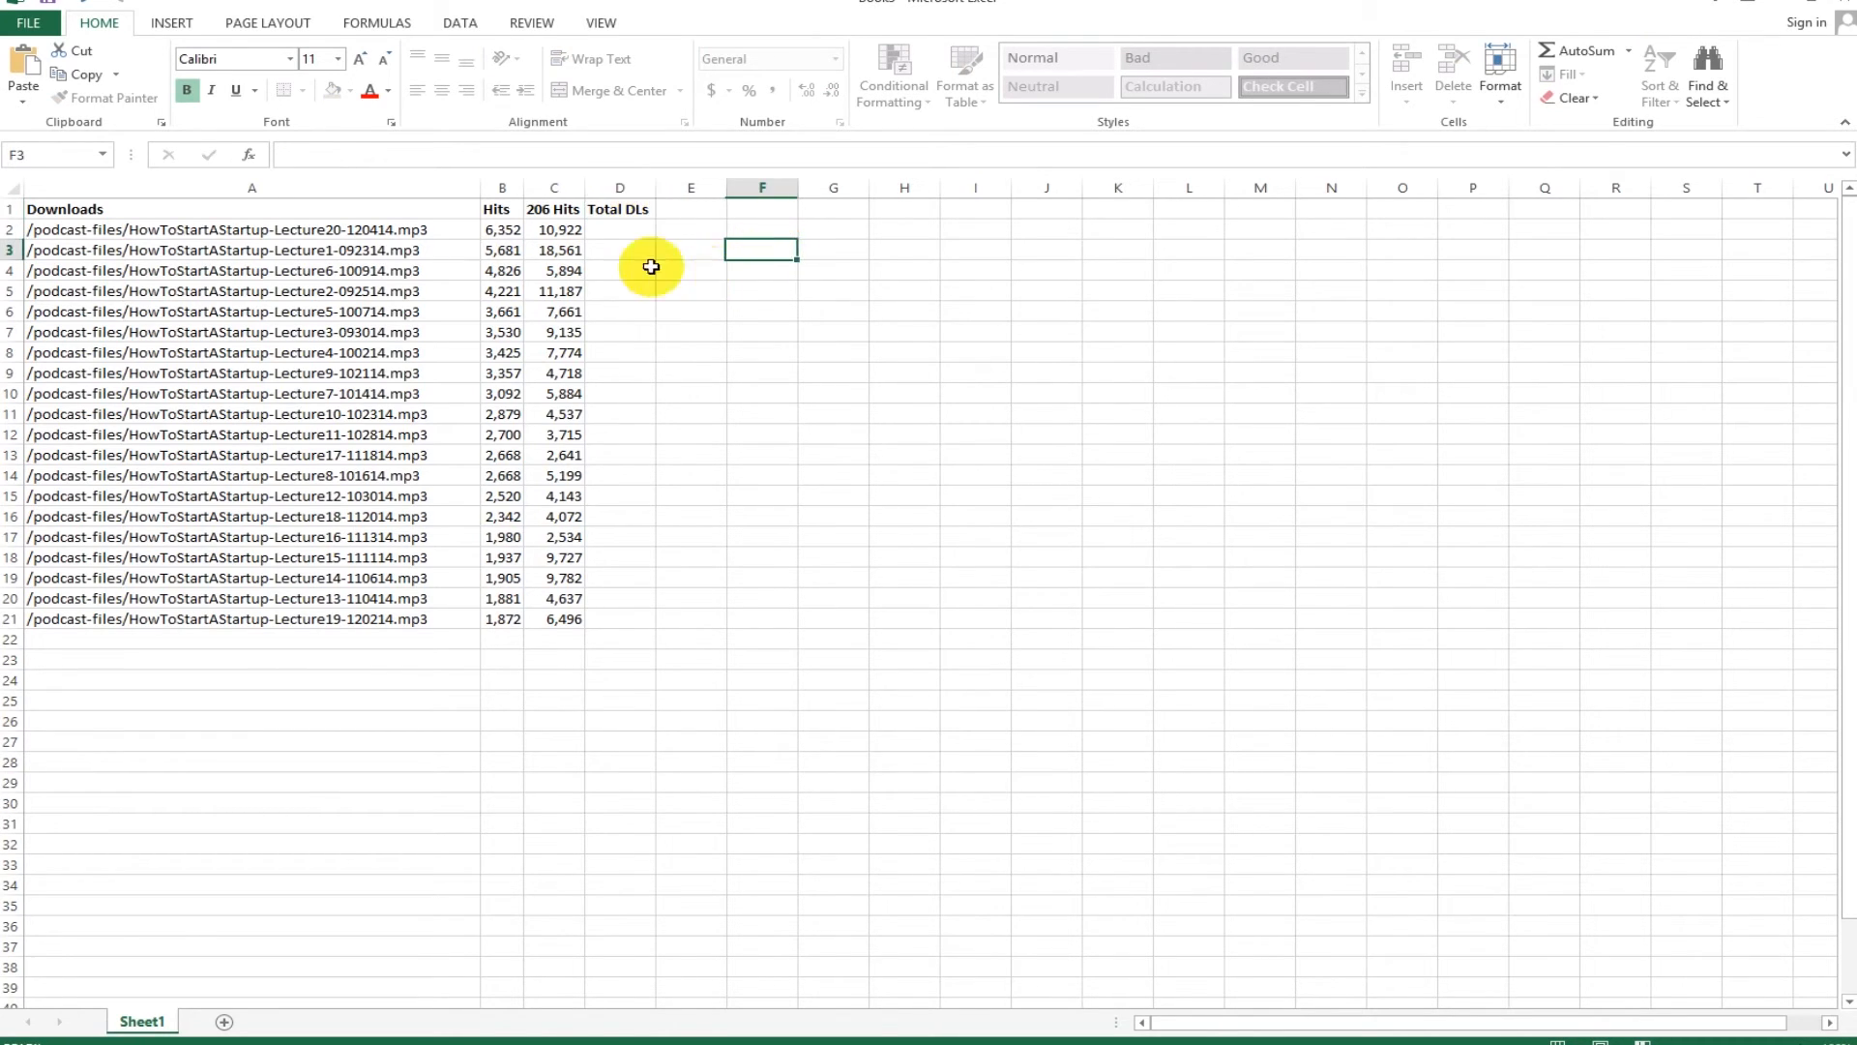
# Sum Hits and 206 Hits into D2 with AutoSum and fill the formula down through D21
pyautogui.moveTo(501, 231); pyautogui.dragTo(598, 232)
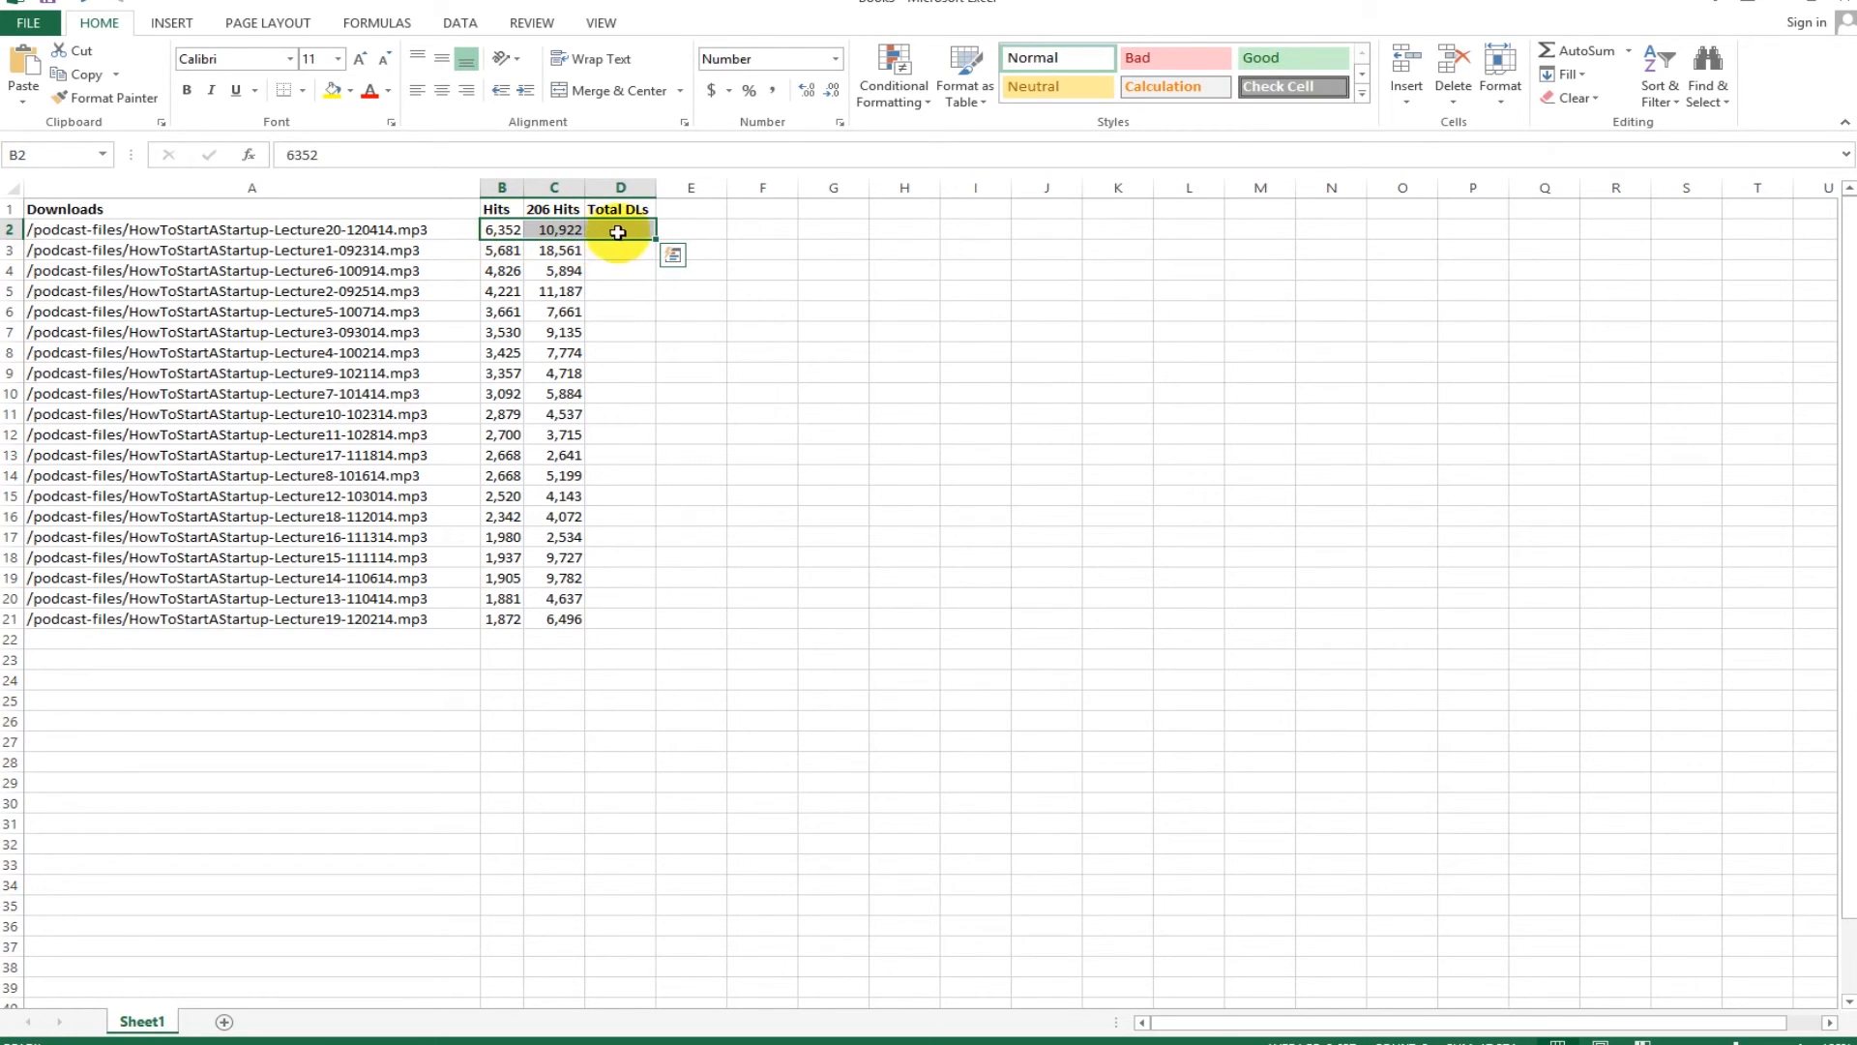
pyautogui.click(1574, 50)
pyautogui.click(801, 298)
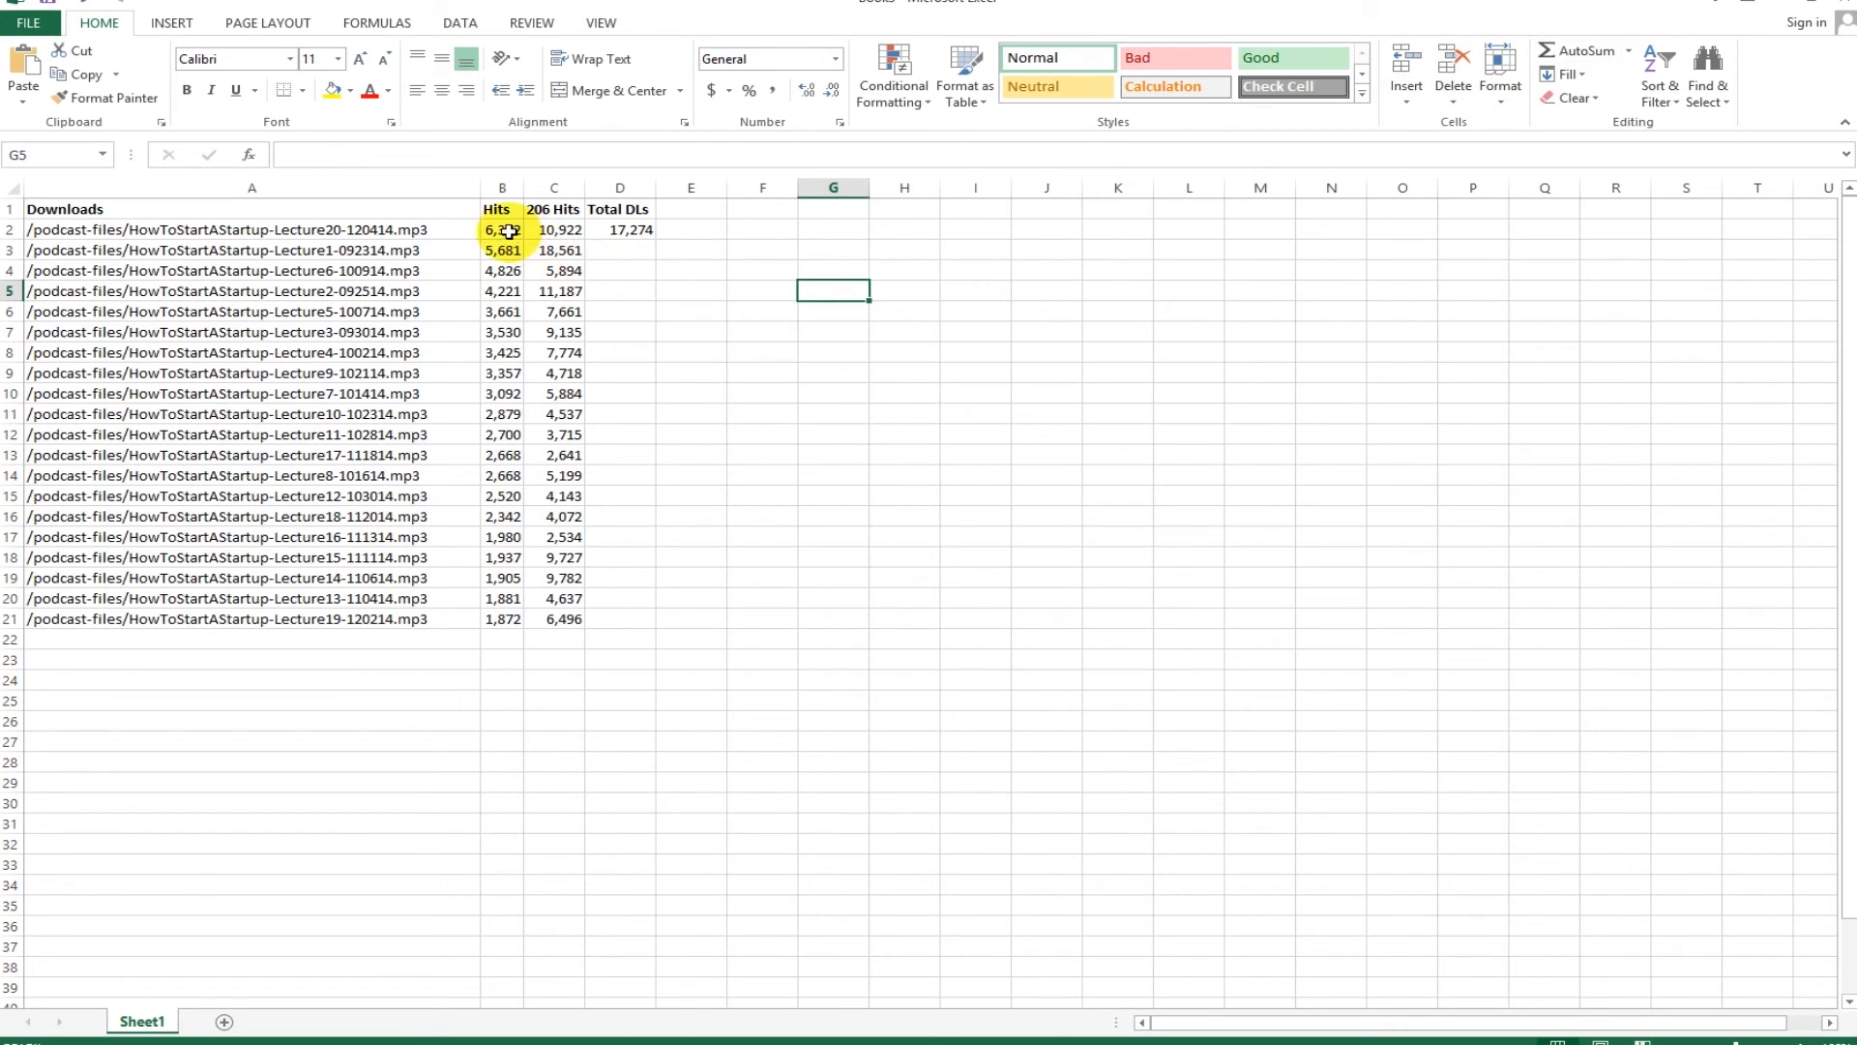
pyautogui.click(648, 231)
pyautogui.moveTo(657, 240); pyautogui.dragTo(654, 627)
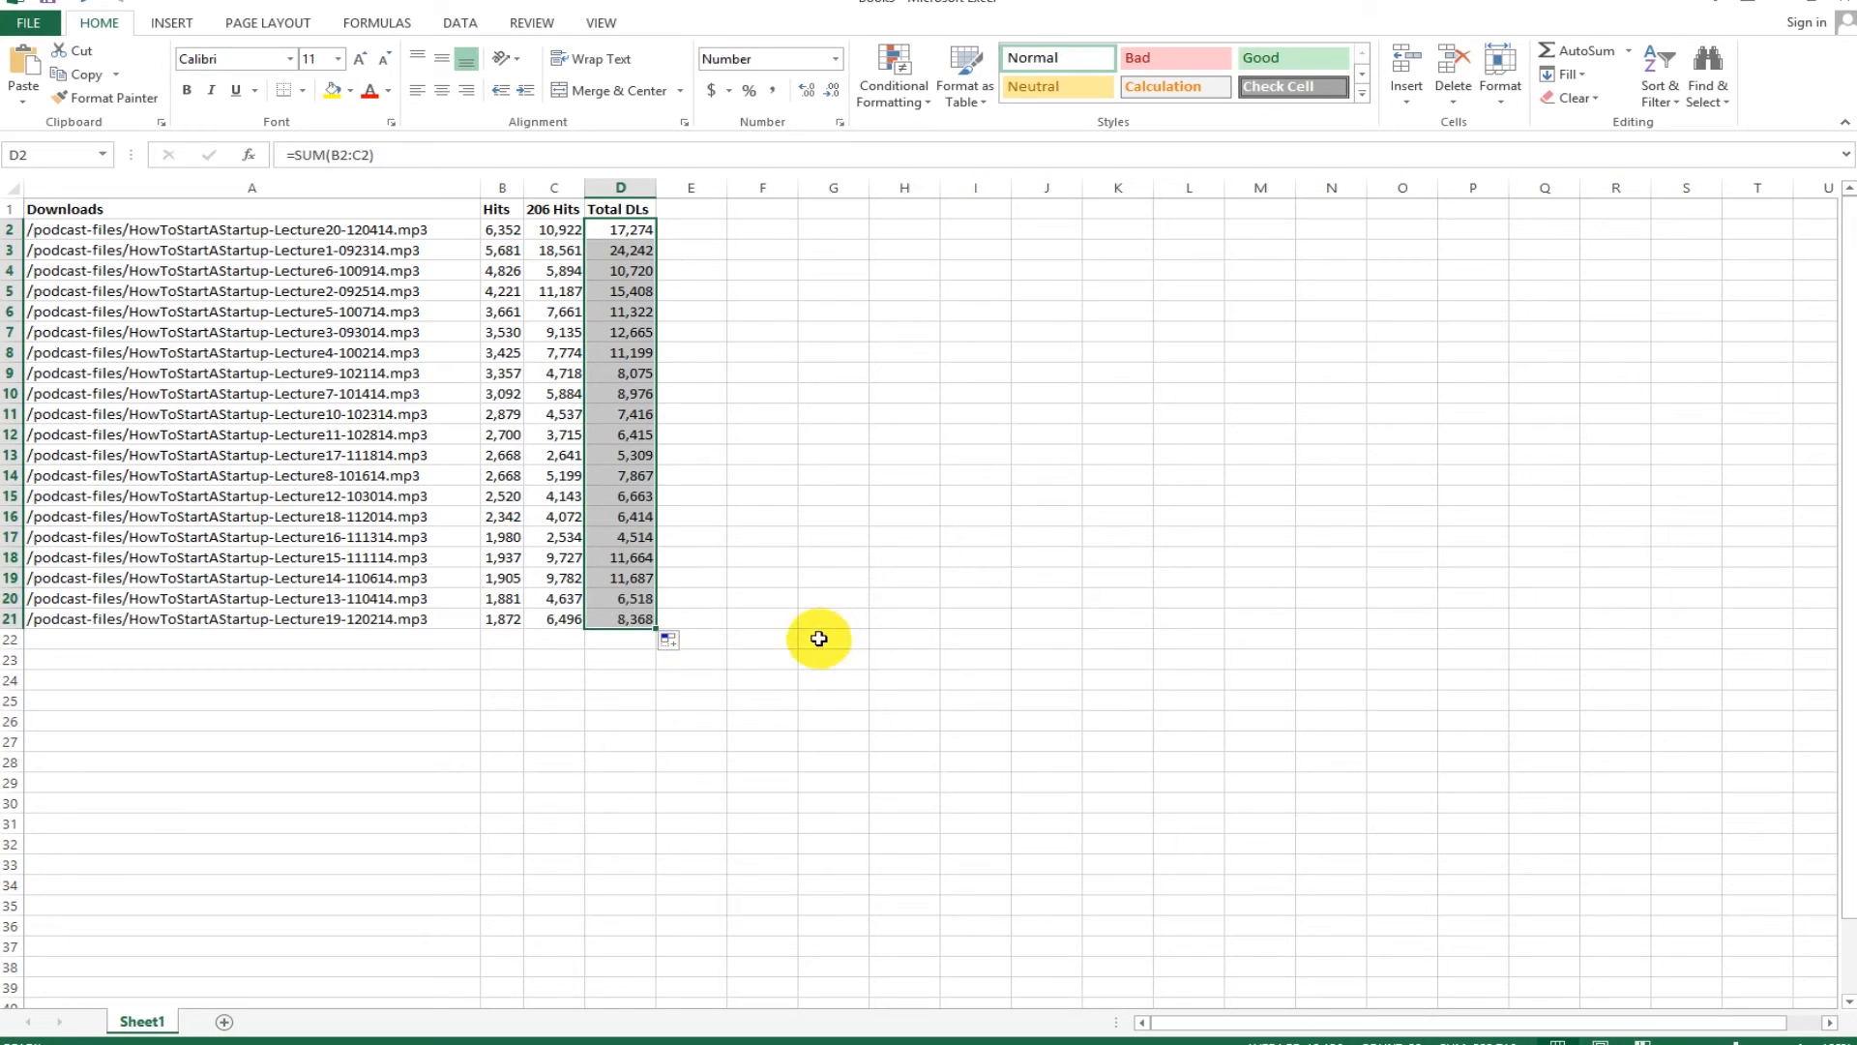
pyautogui.click(753, 718)
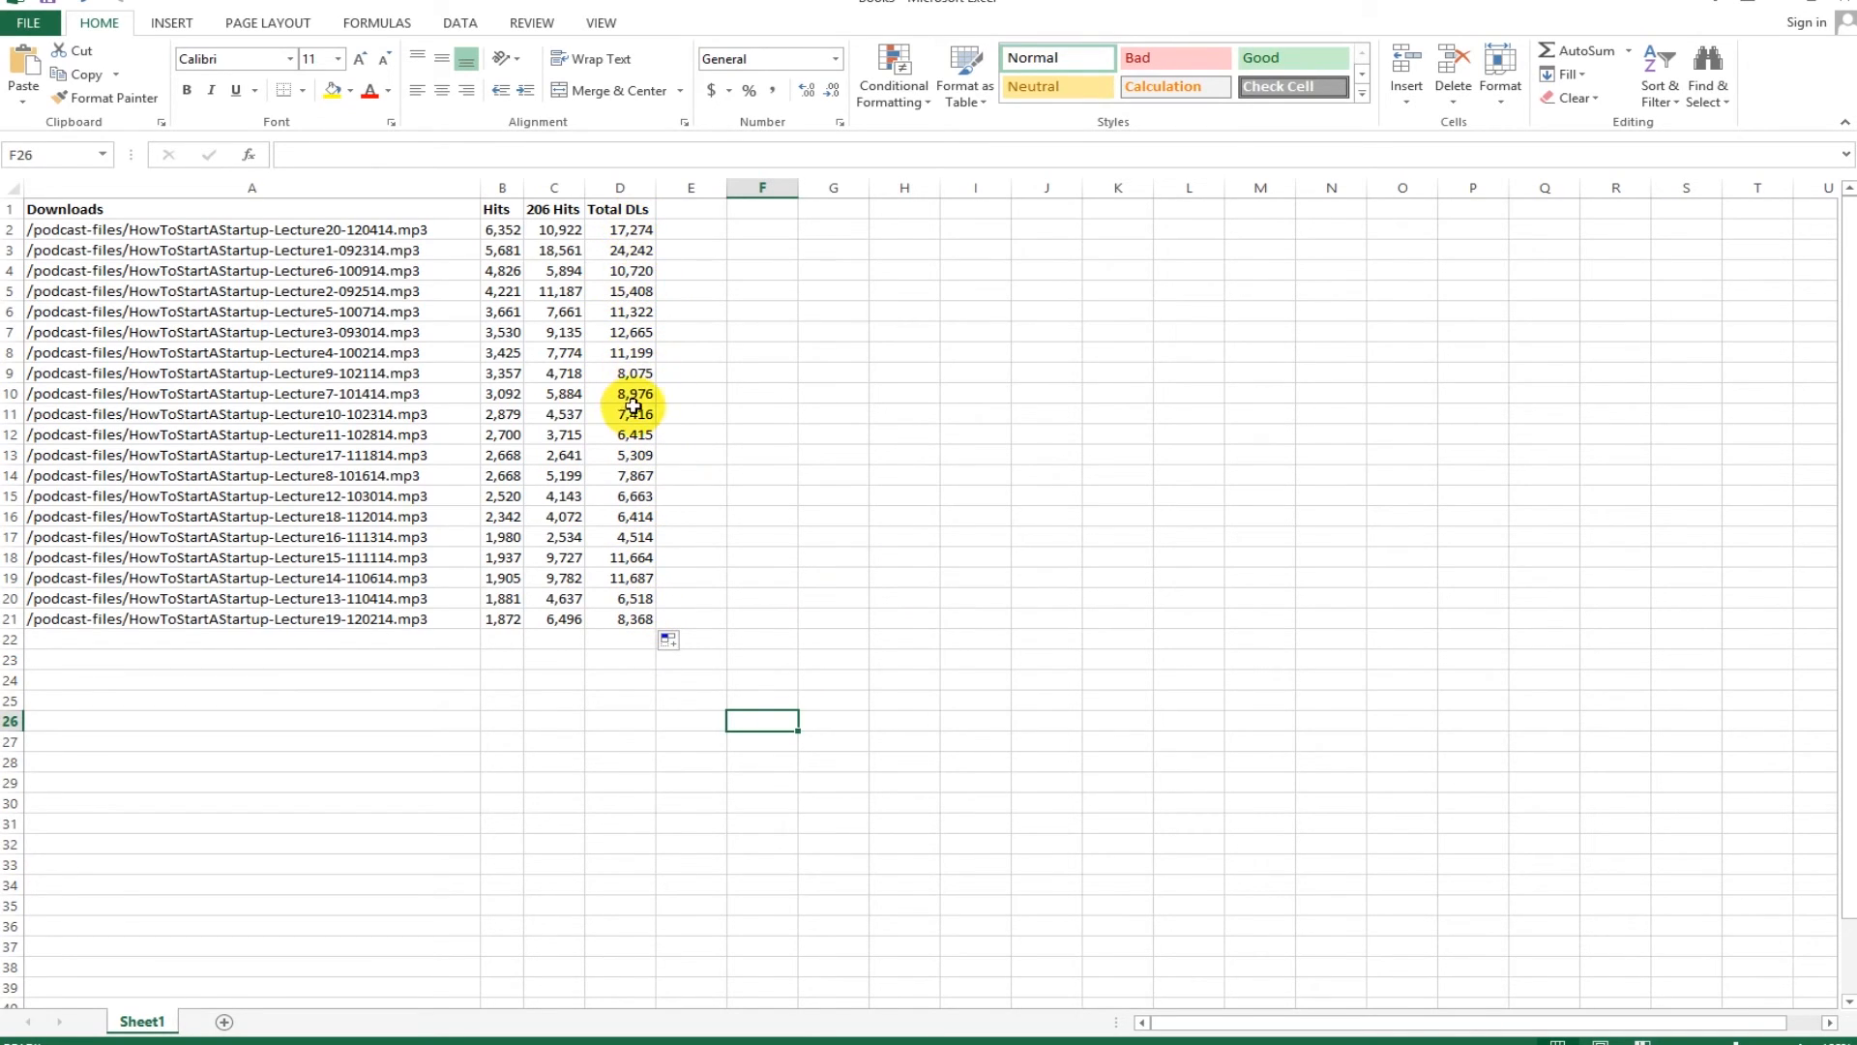
# Set up a custom sort of the whole sheet by Total DLs, treating the first row as headers
pyautogui.click(15, 187)
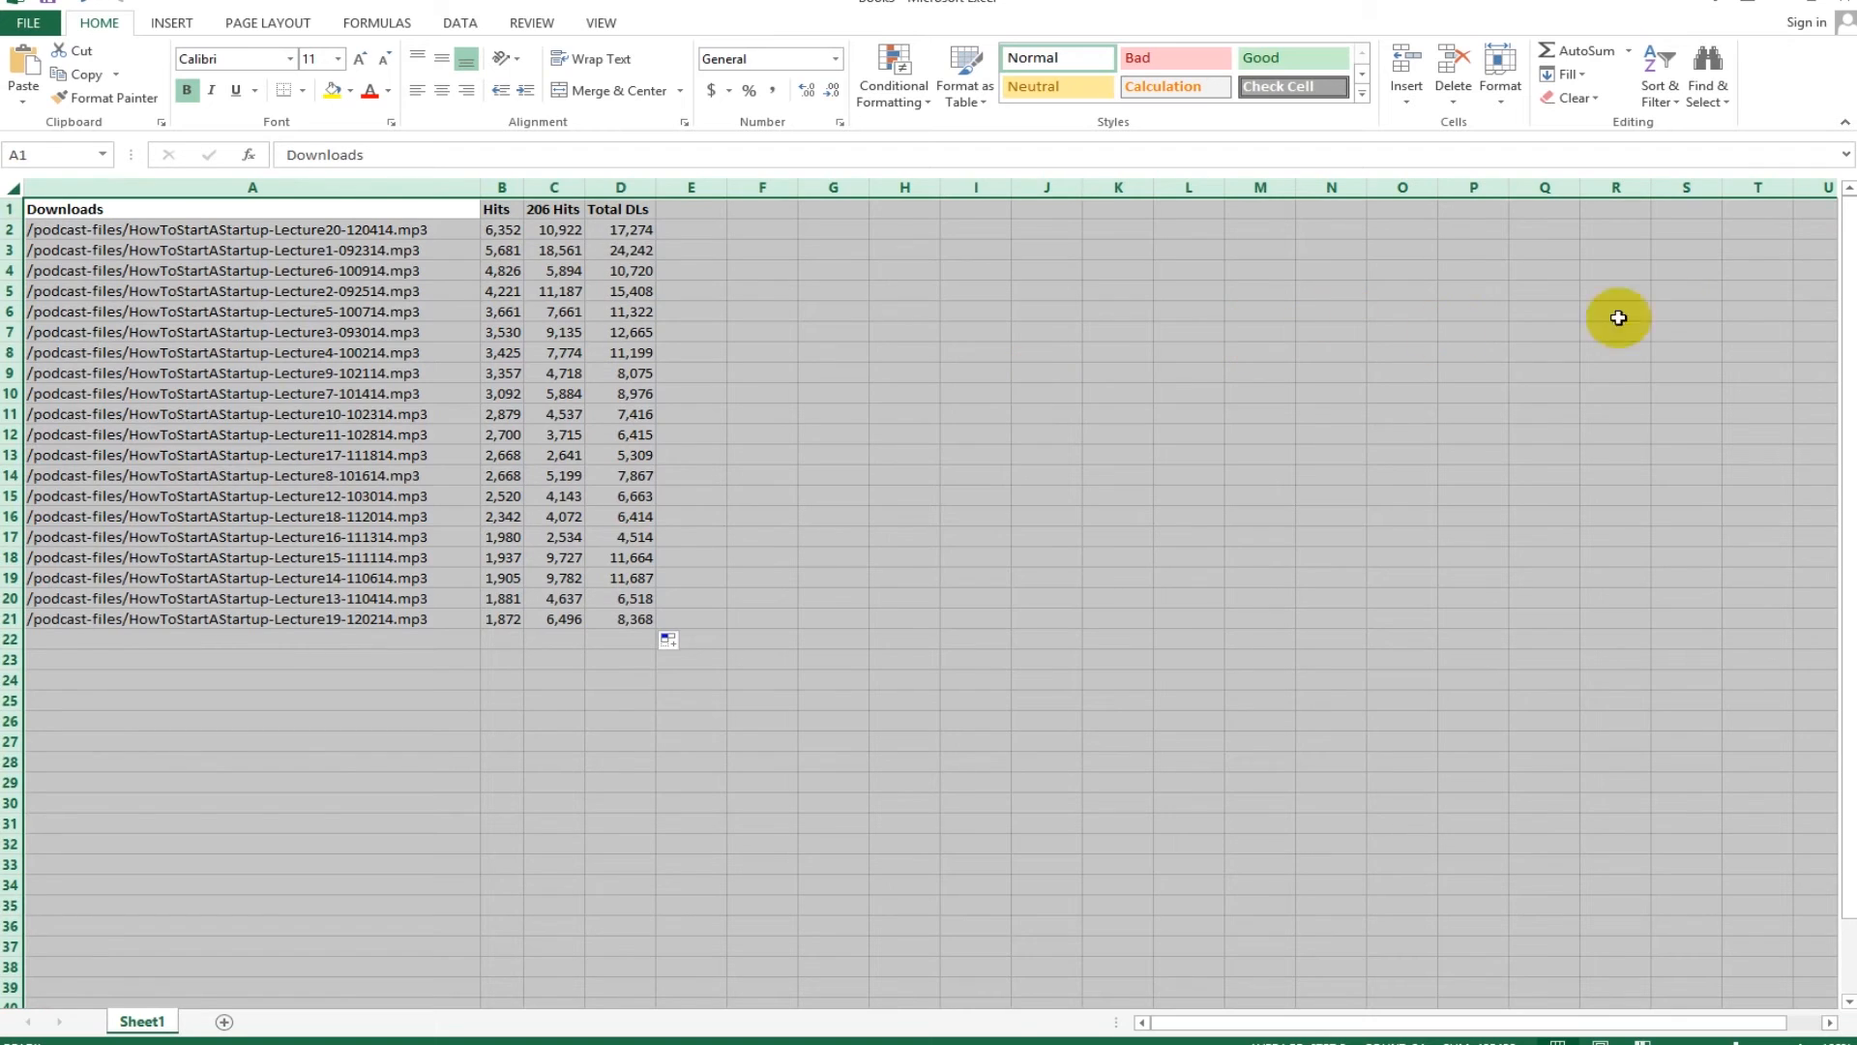
pyautogui.click(1671, 101)
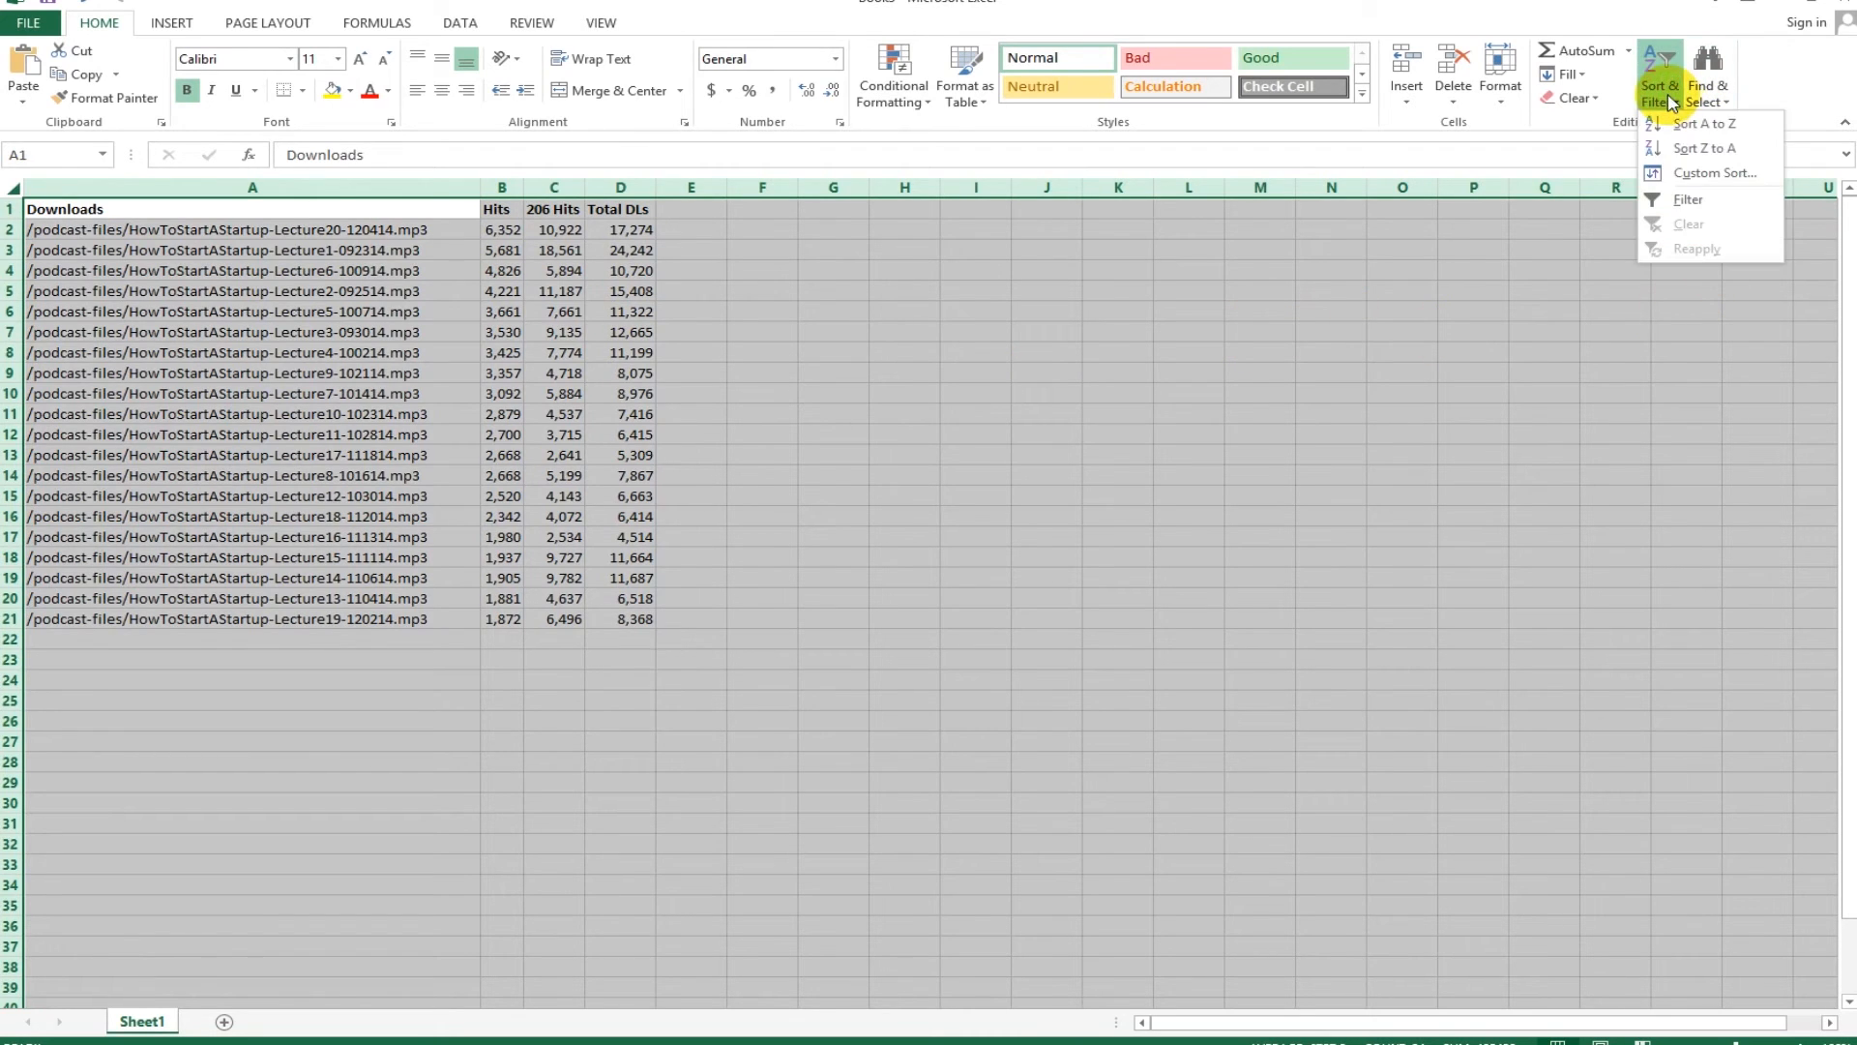
pyautogui.click(1702, 176)
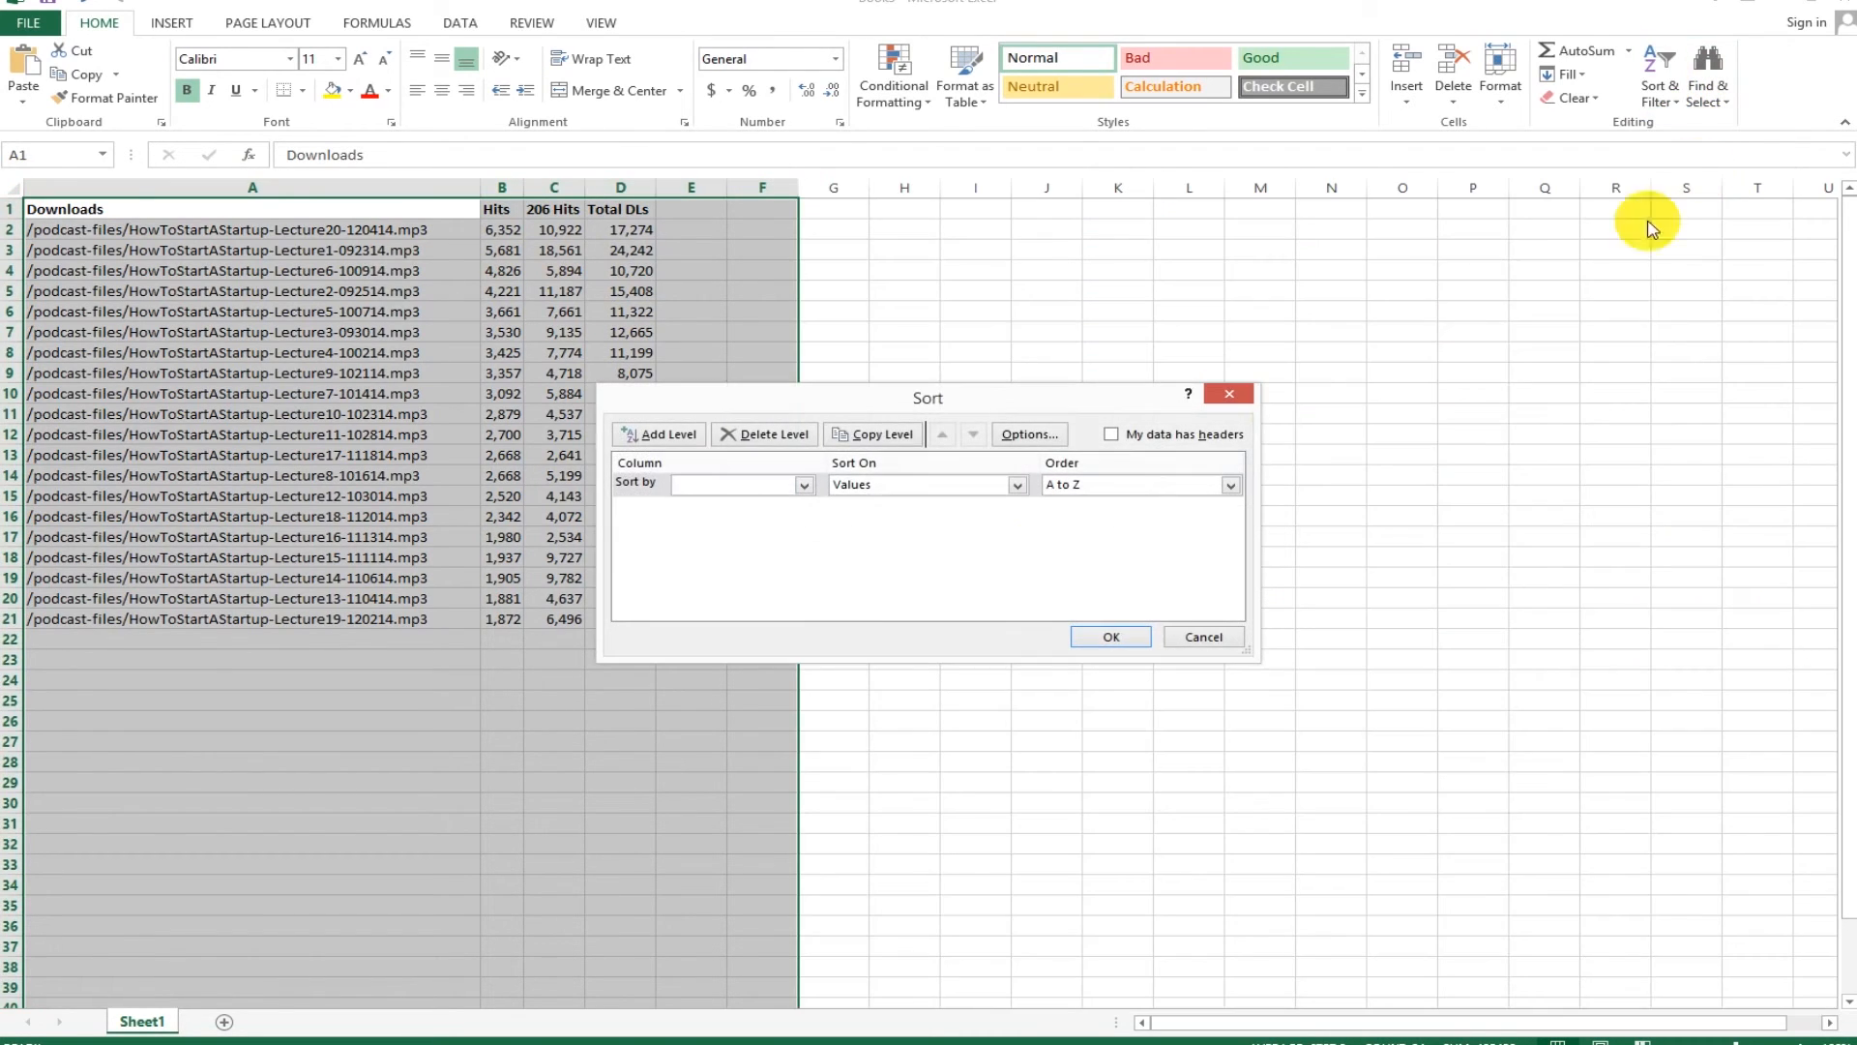
pyautogui.click(1112, 437)
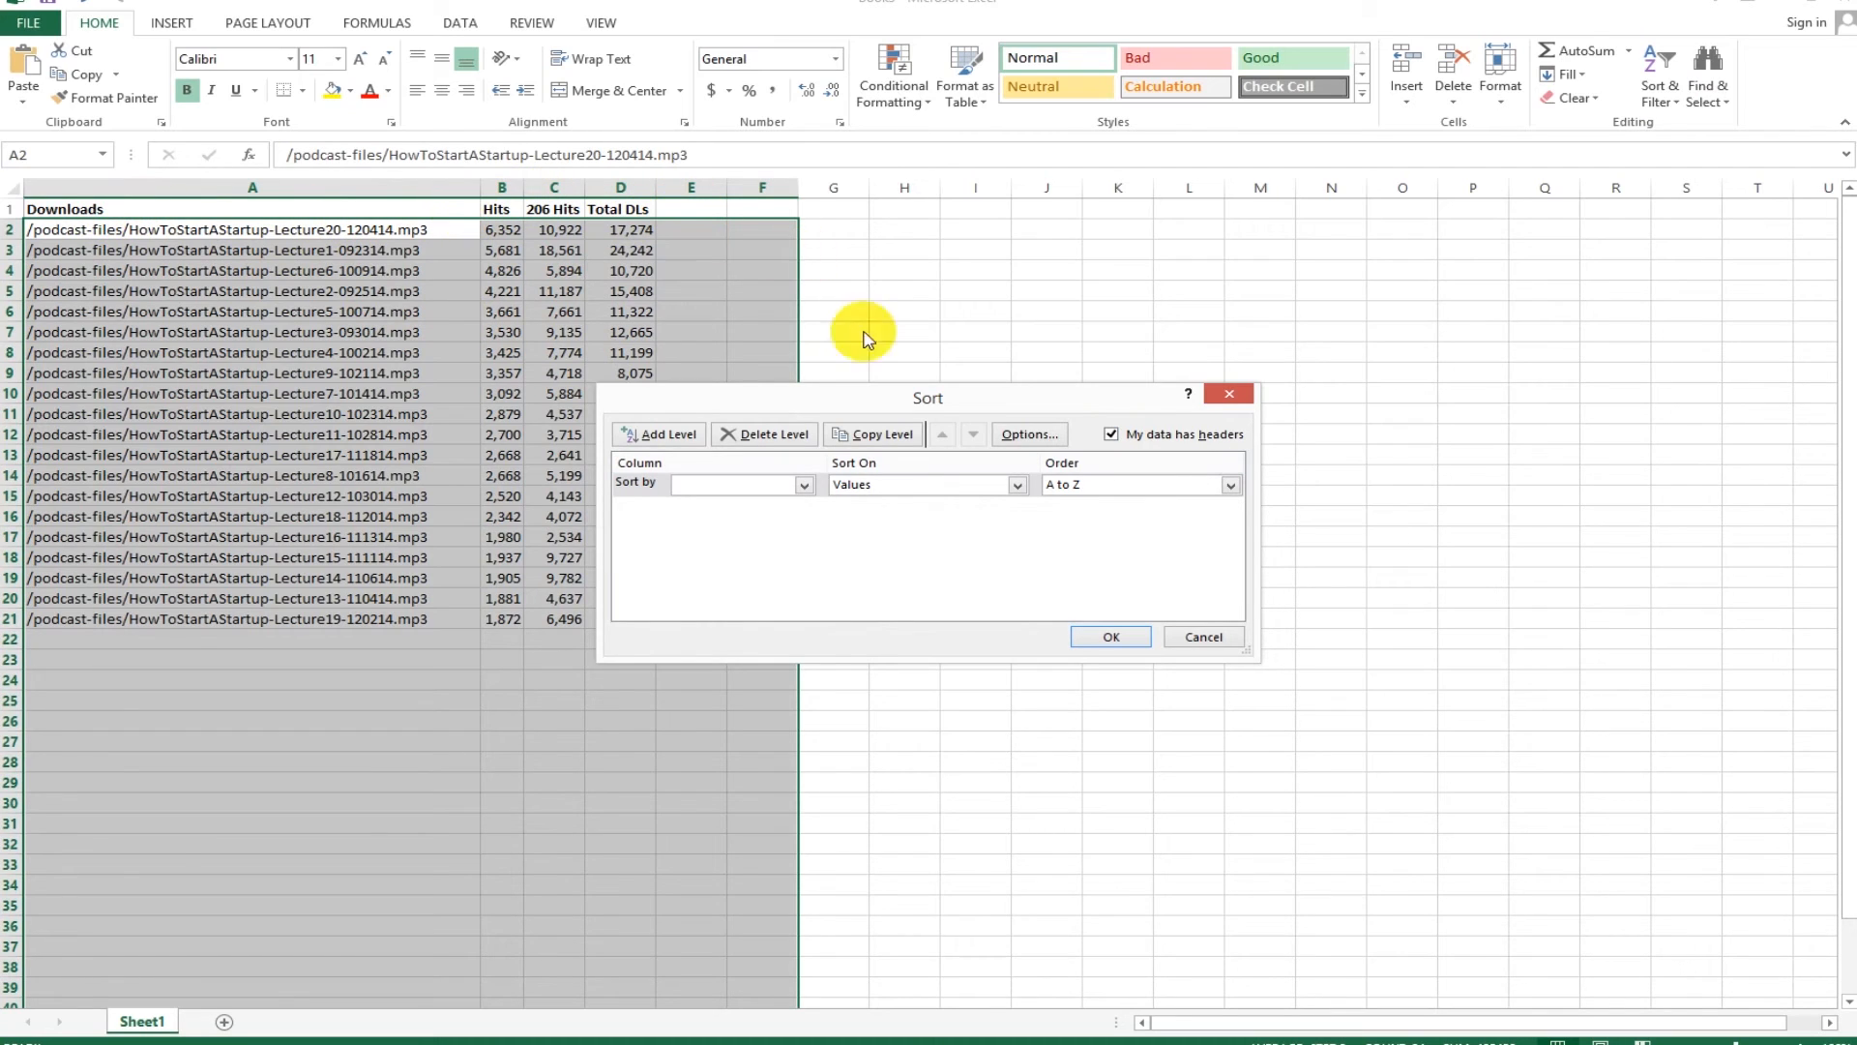
pyautogui.click(802, 487)
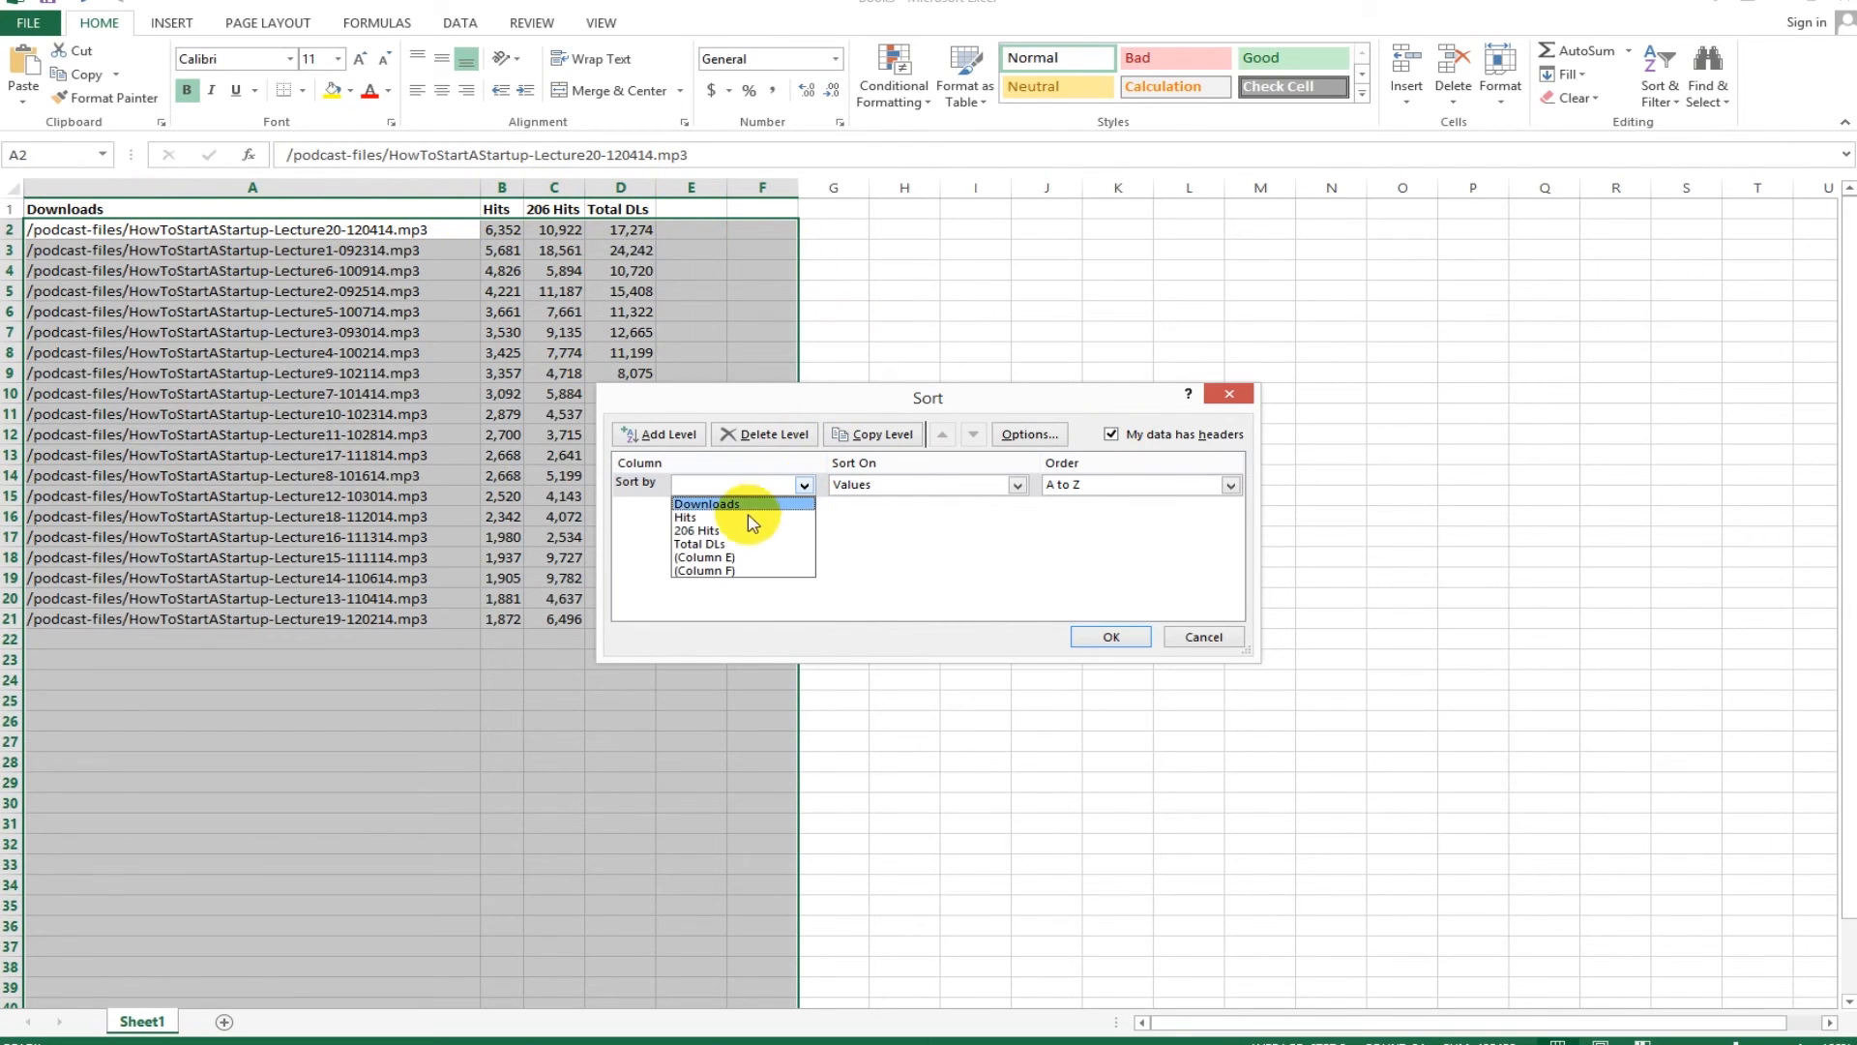
pyautogui.click(752, 548)
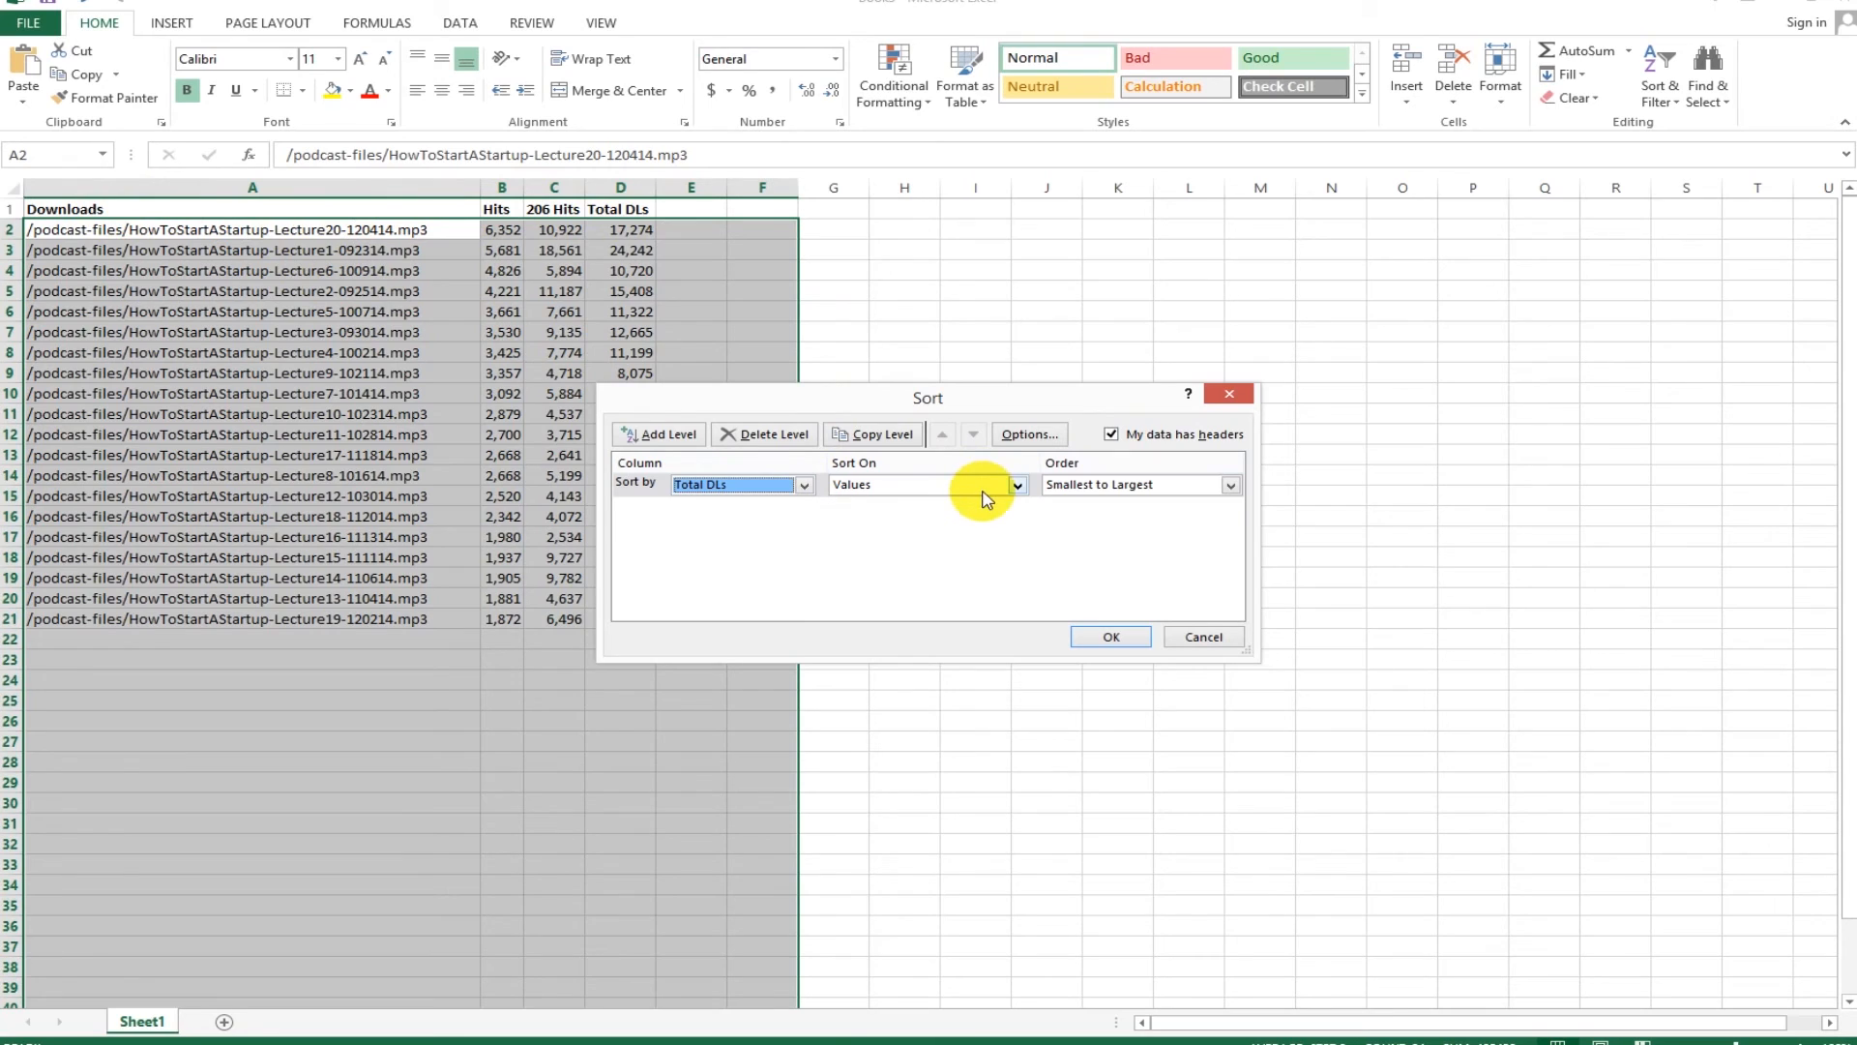
# Keep the sort order at Smallest to Largest and apply the sort to the table
pyautogui.click(1103, 485)
pyautogui.click(1117, 503)
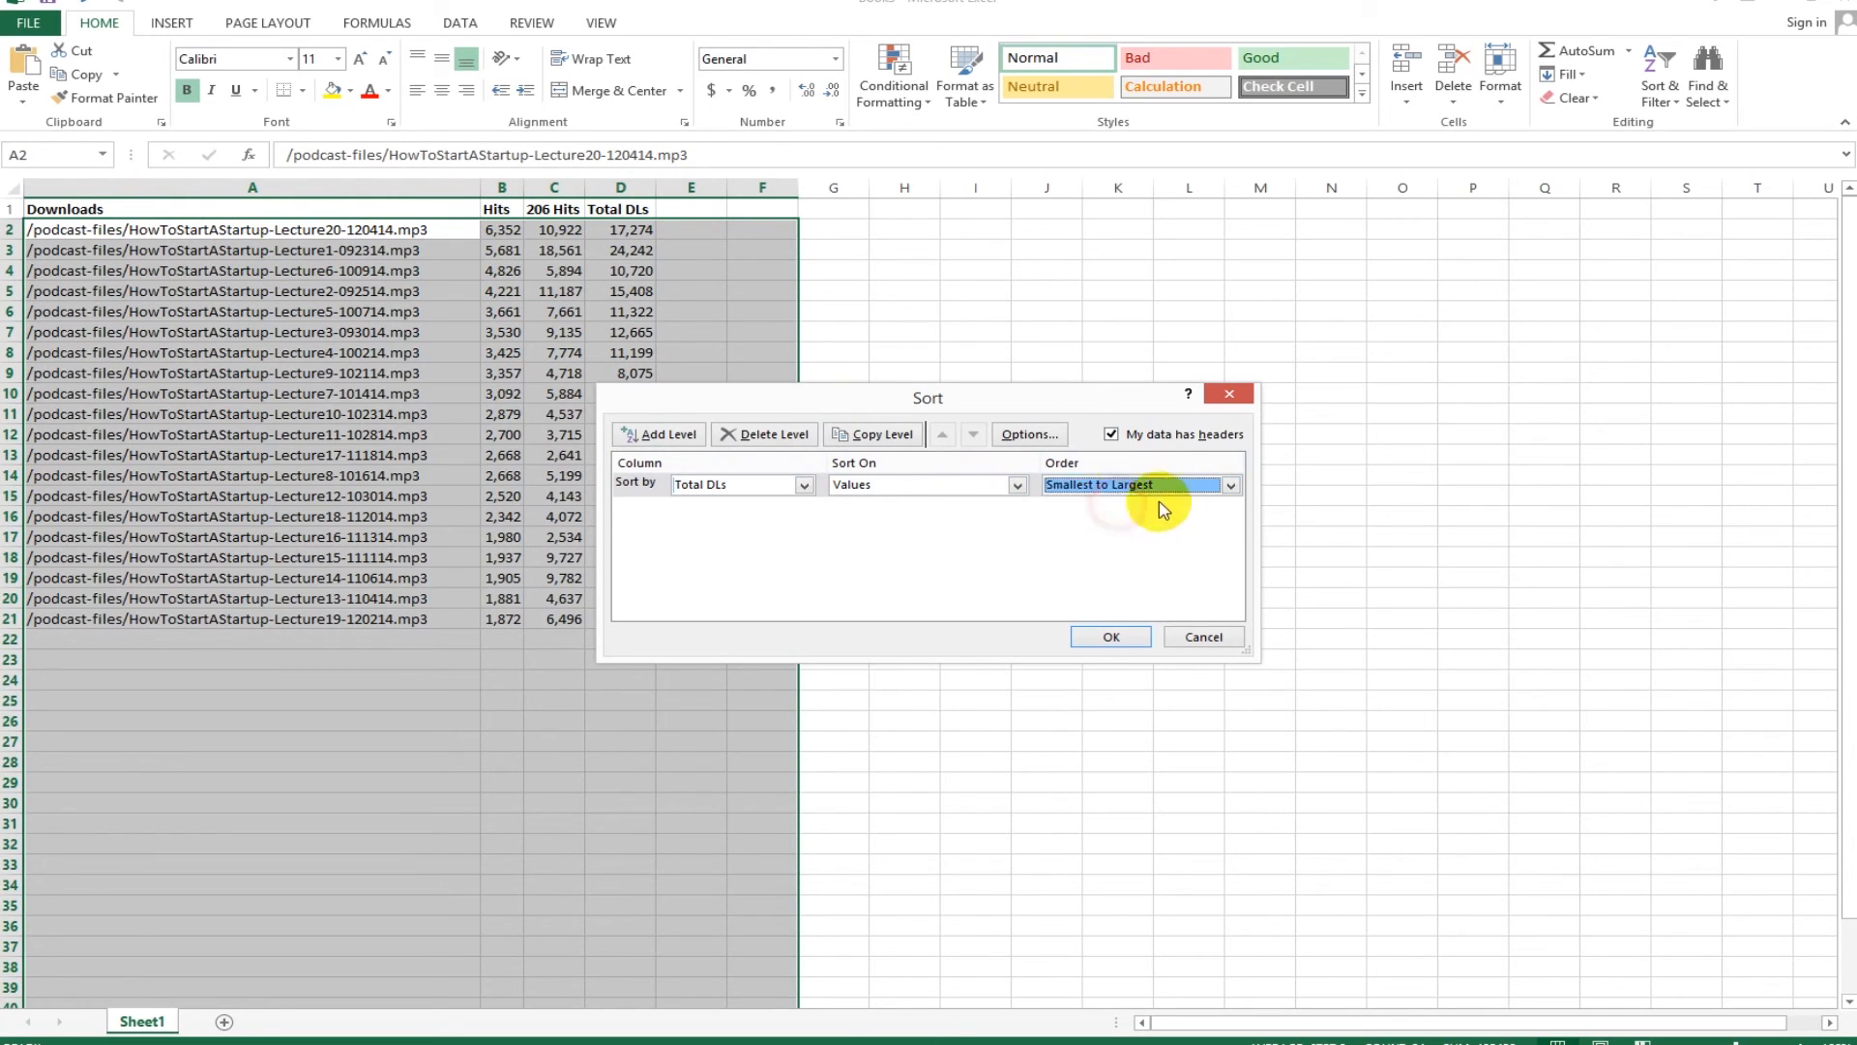
pyautogui.click(1110, 484)
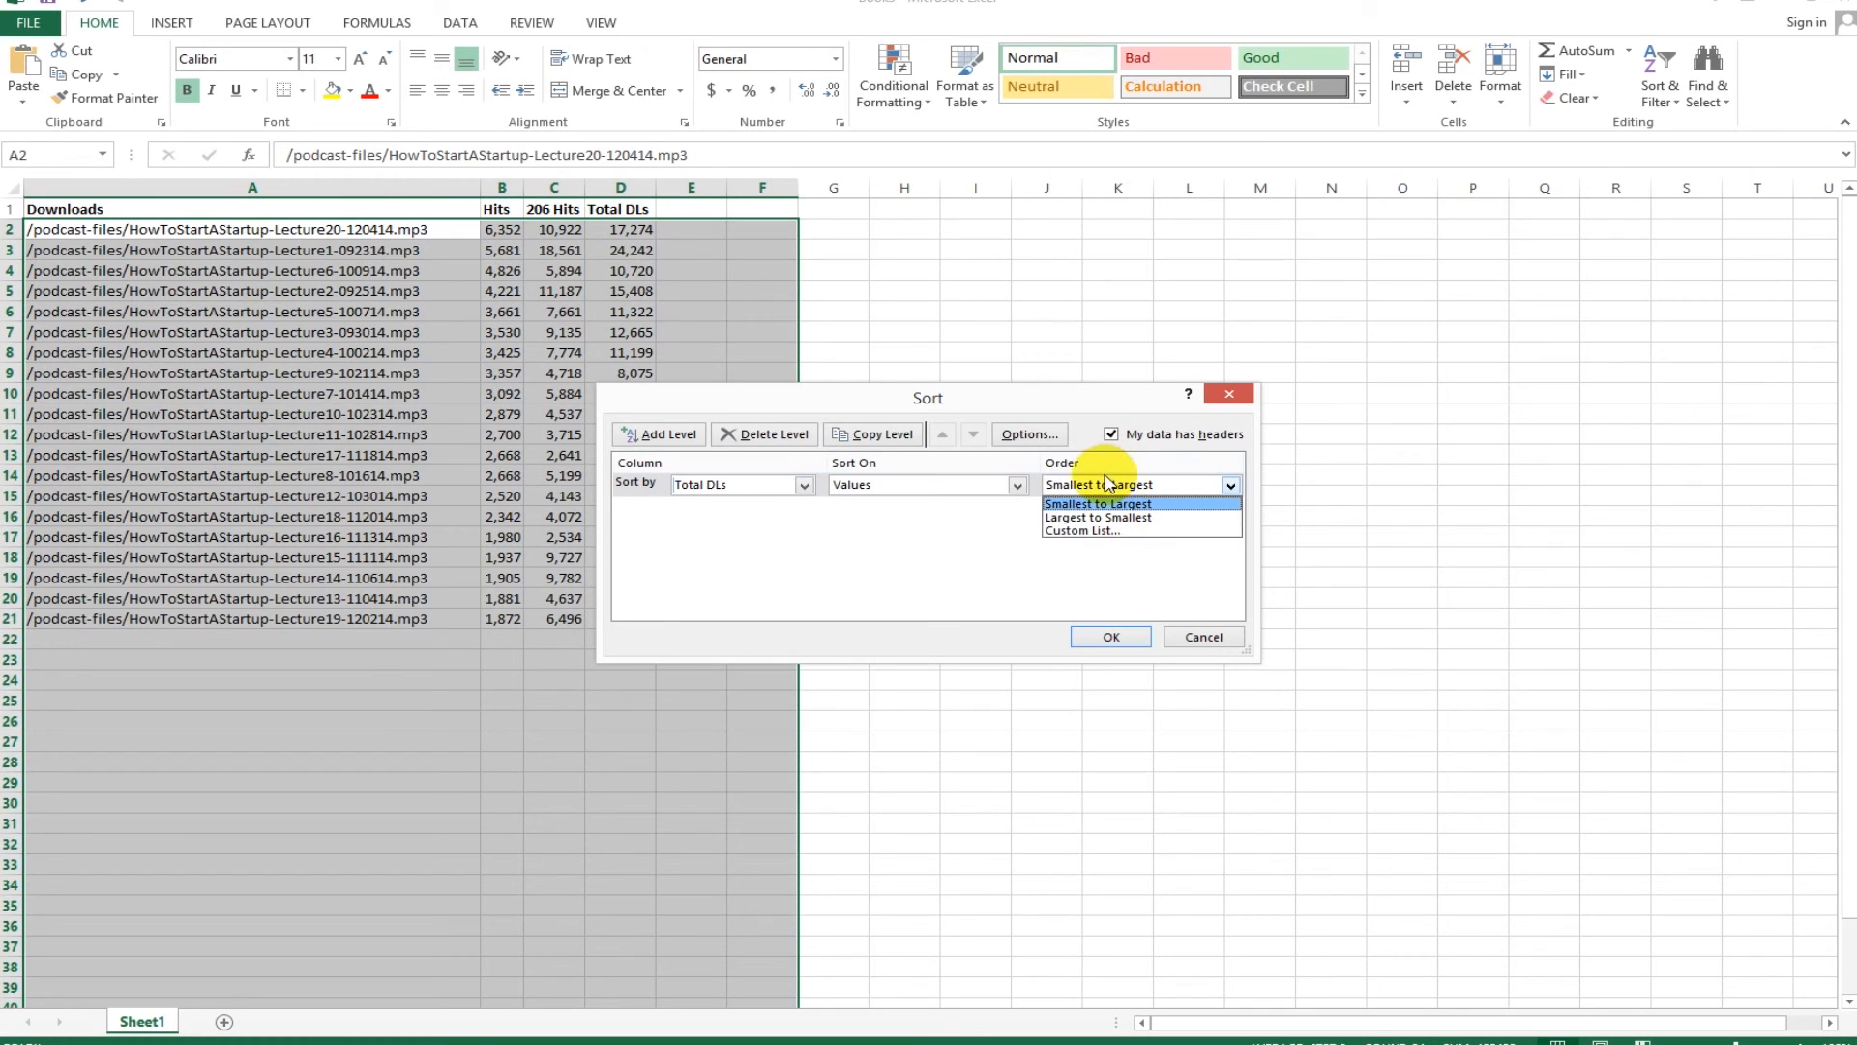
pyautogui.click(1125, 586)
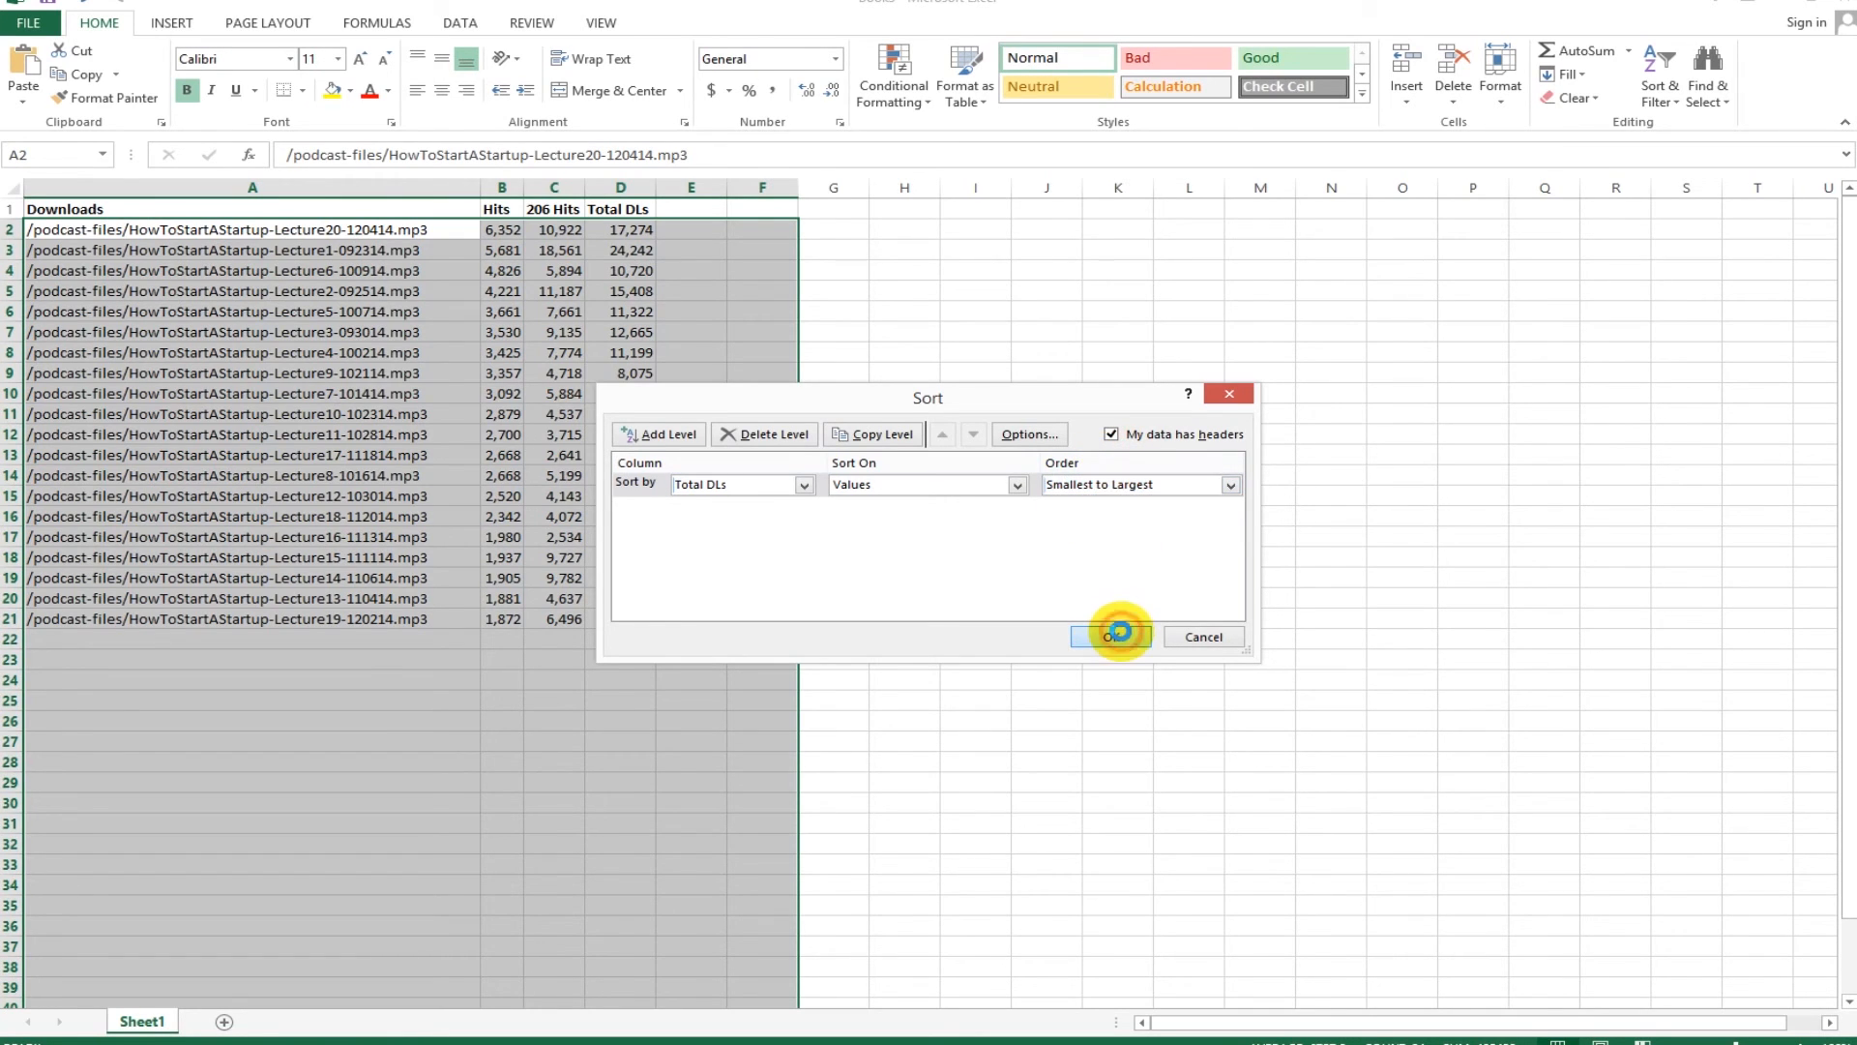
pyautogui.click(1111, 636)
pyautogui.click(786, 535)
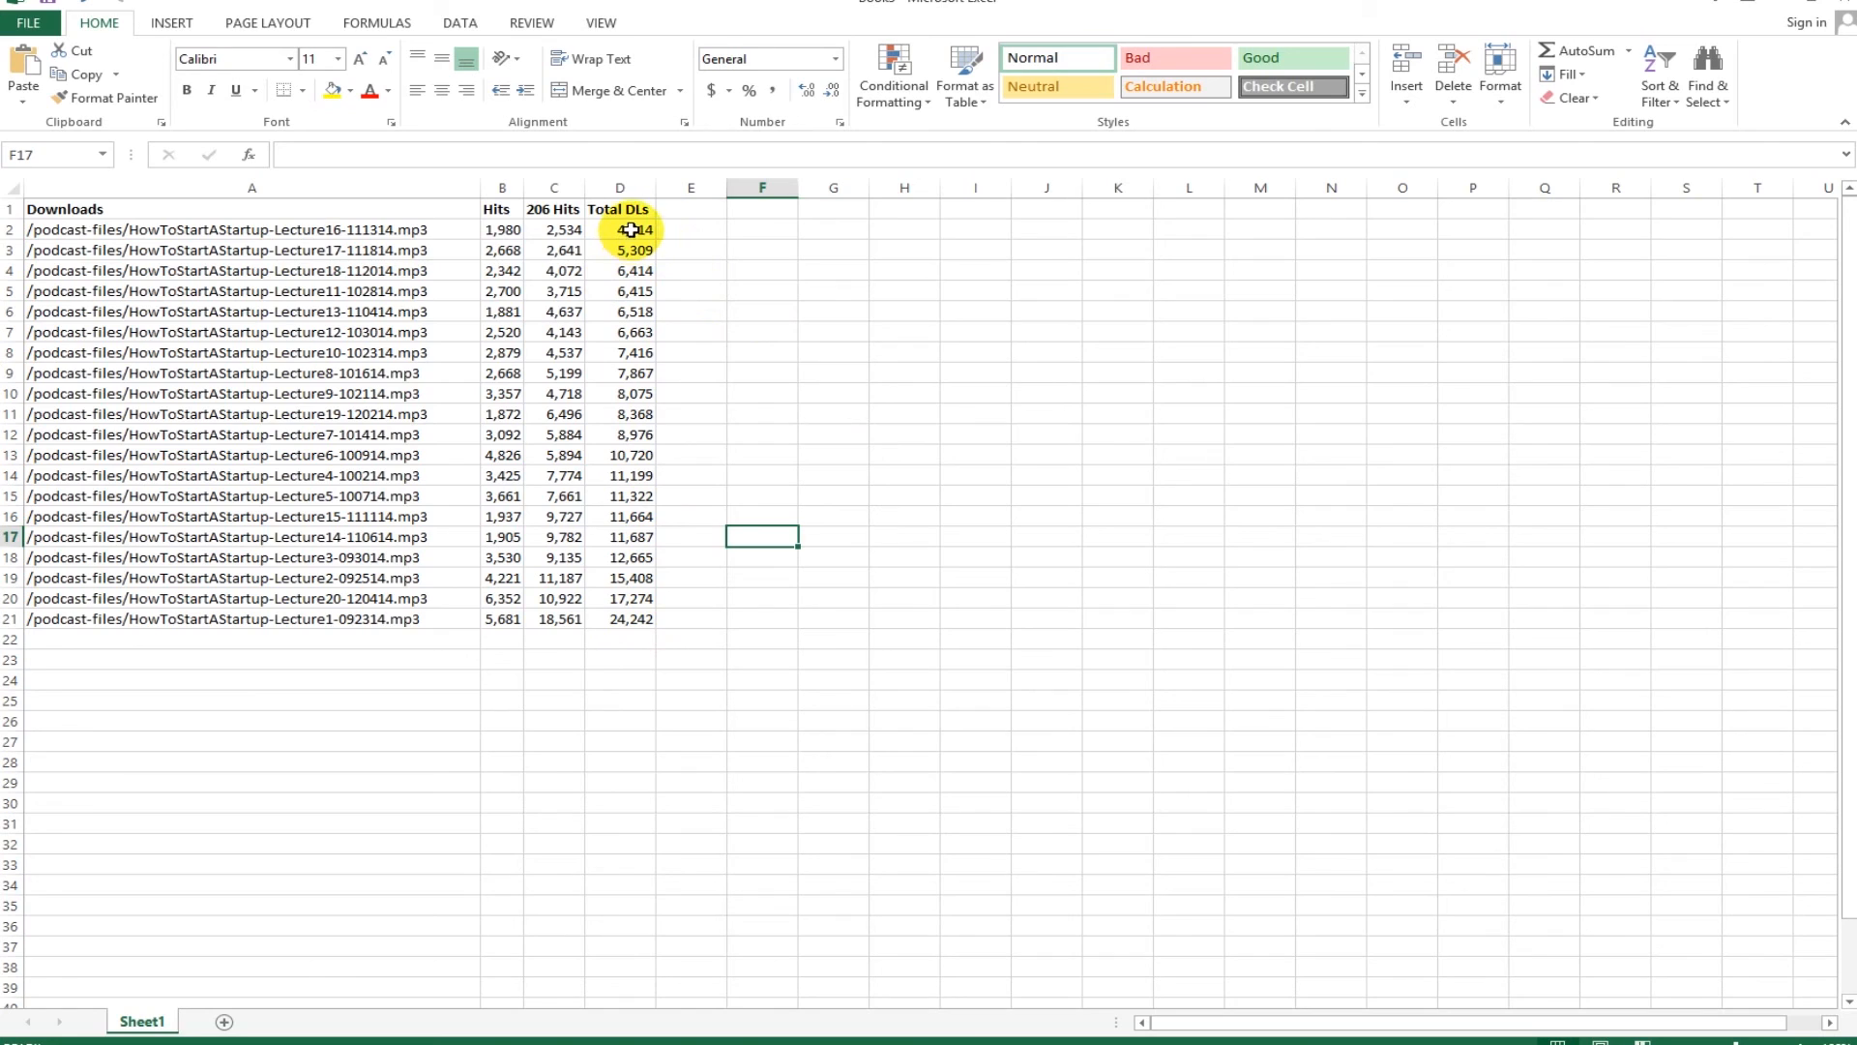
# AutoSum the Total DLs column into cell D23, leaving row 22 blank above the total
pyautogui.moveTo(630, 229); pyautogui.dragTo(634, 653)
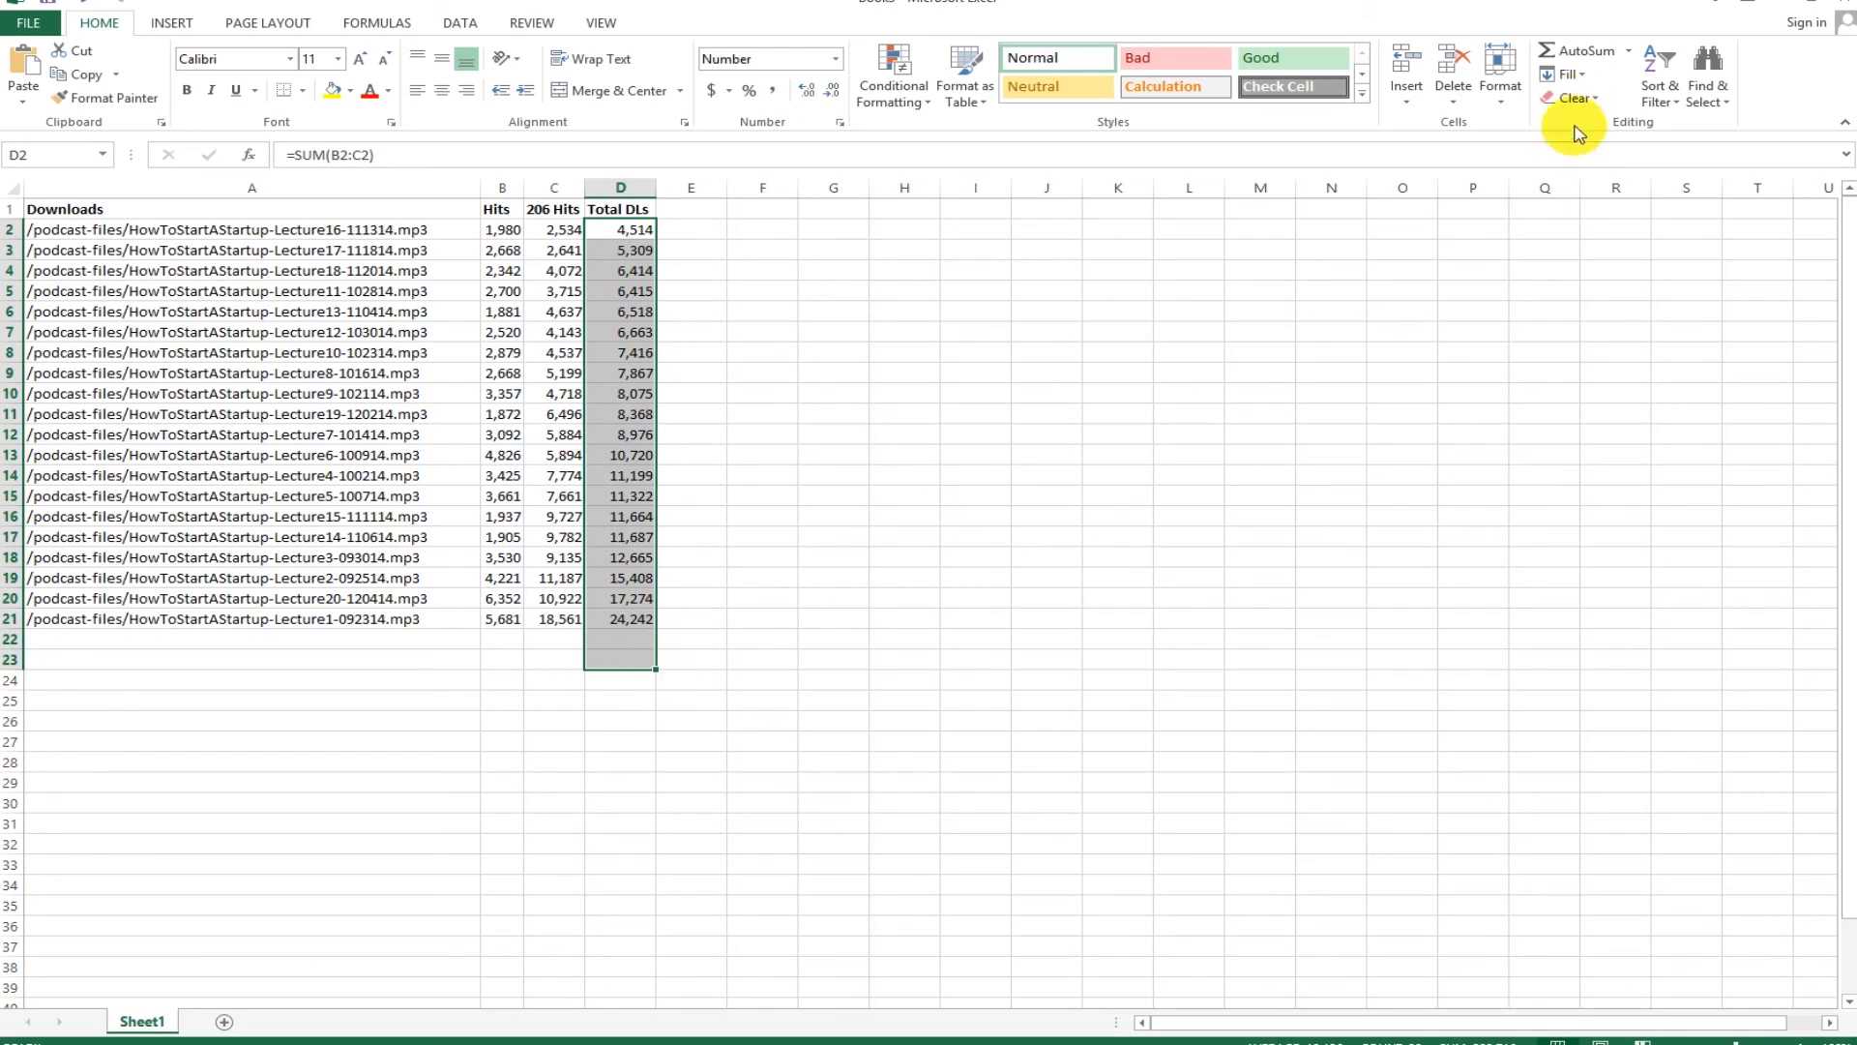
pyautogui.click(1577, 50)
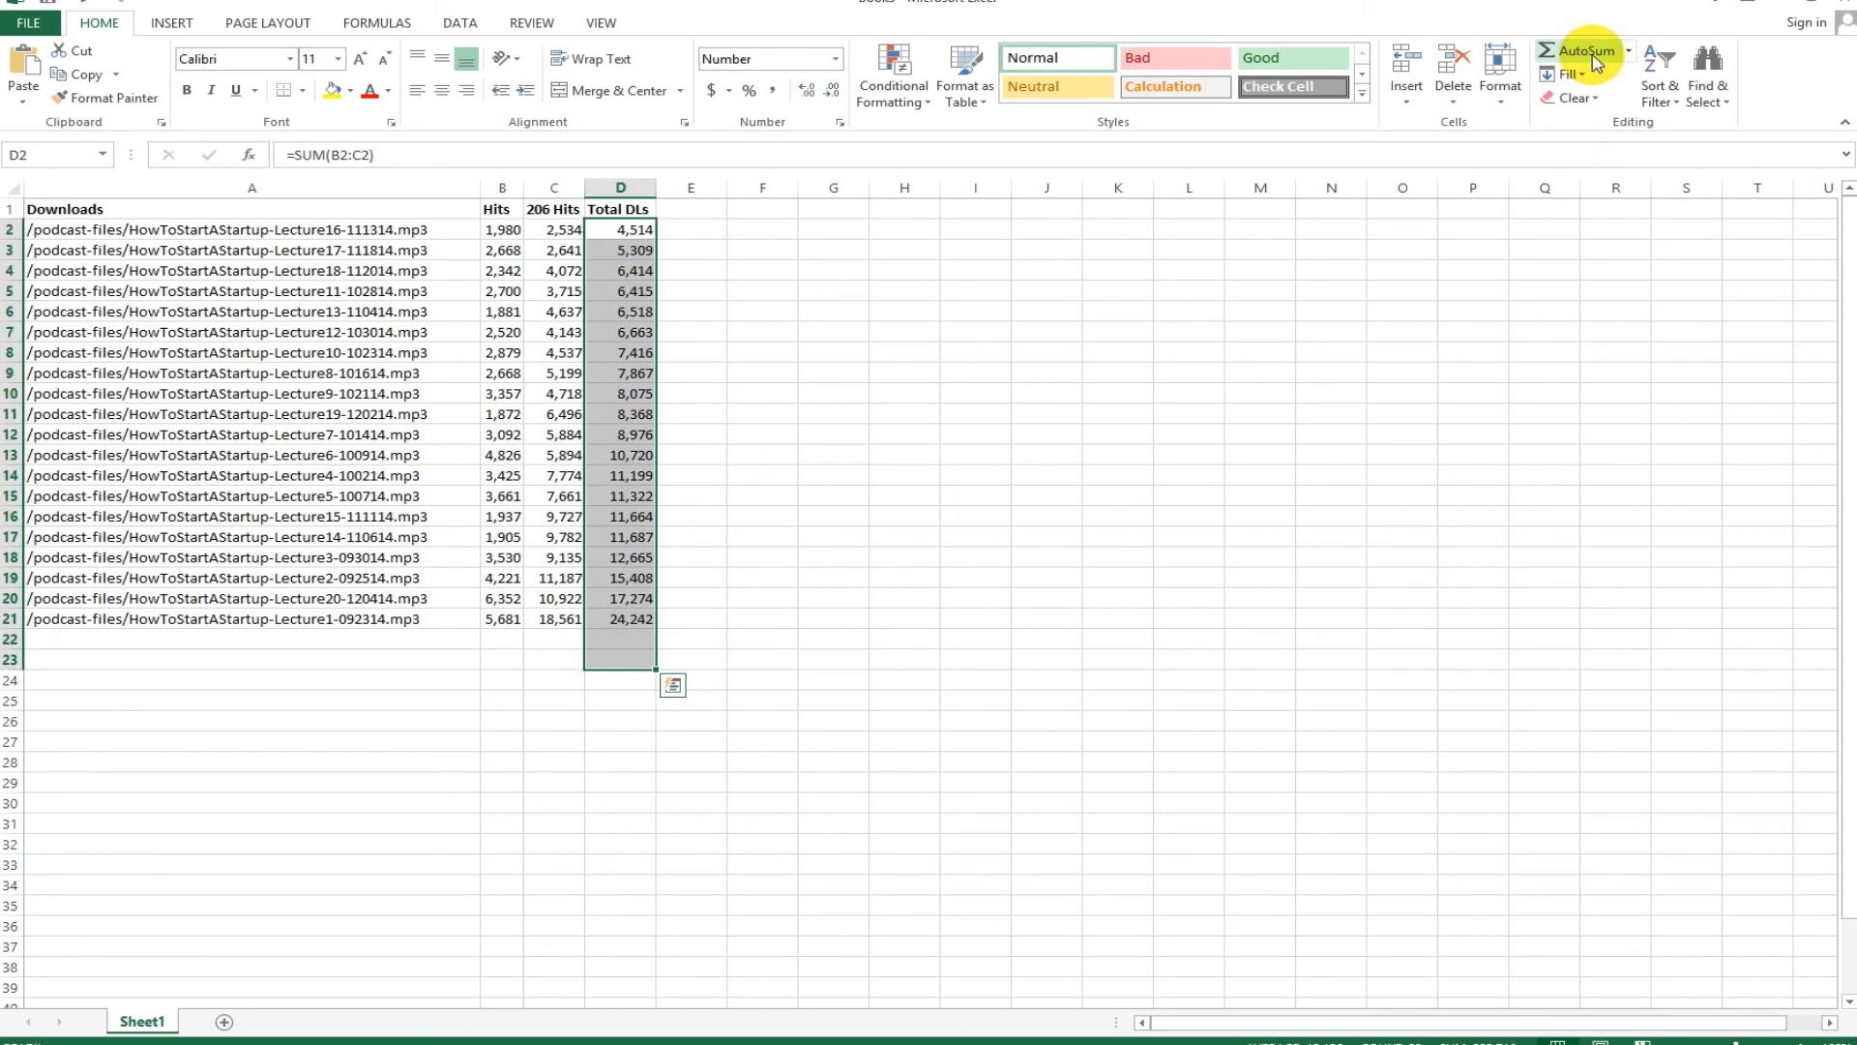
pyautogui.click(904, 678)
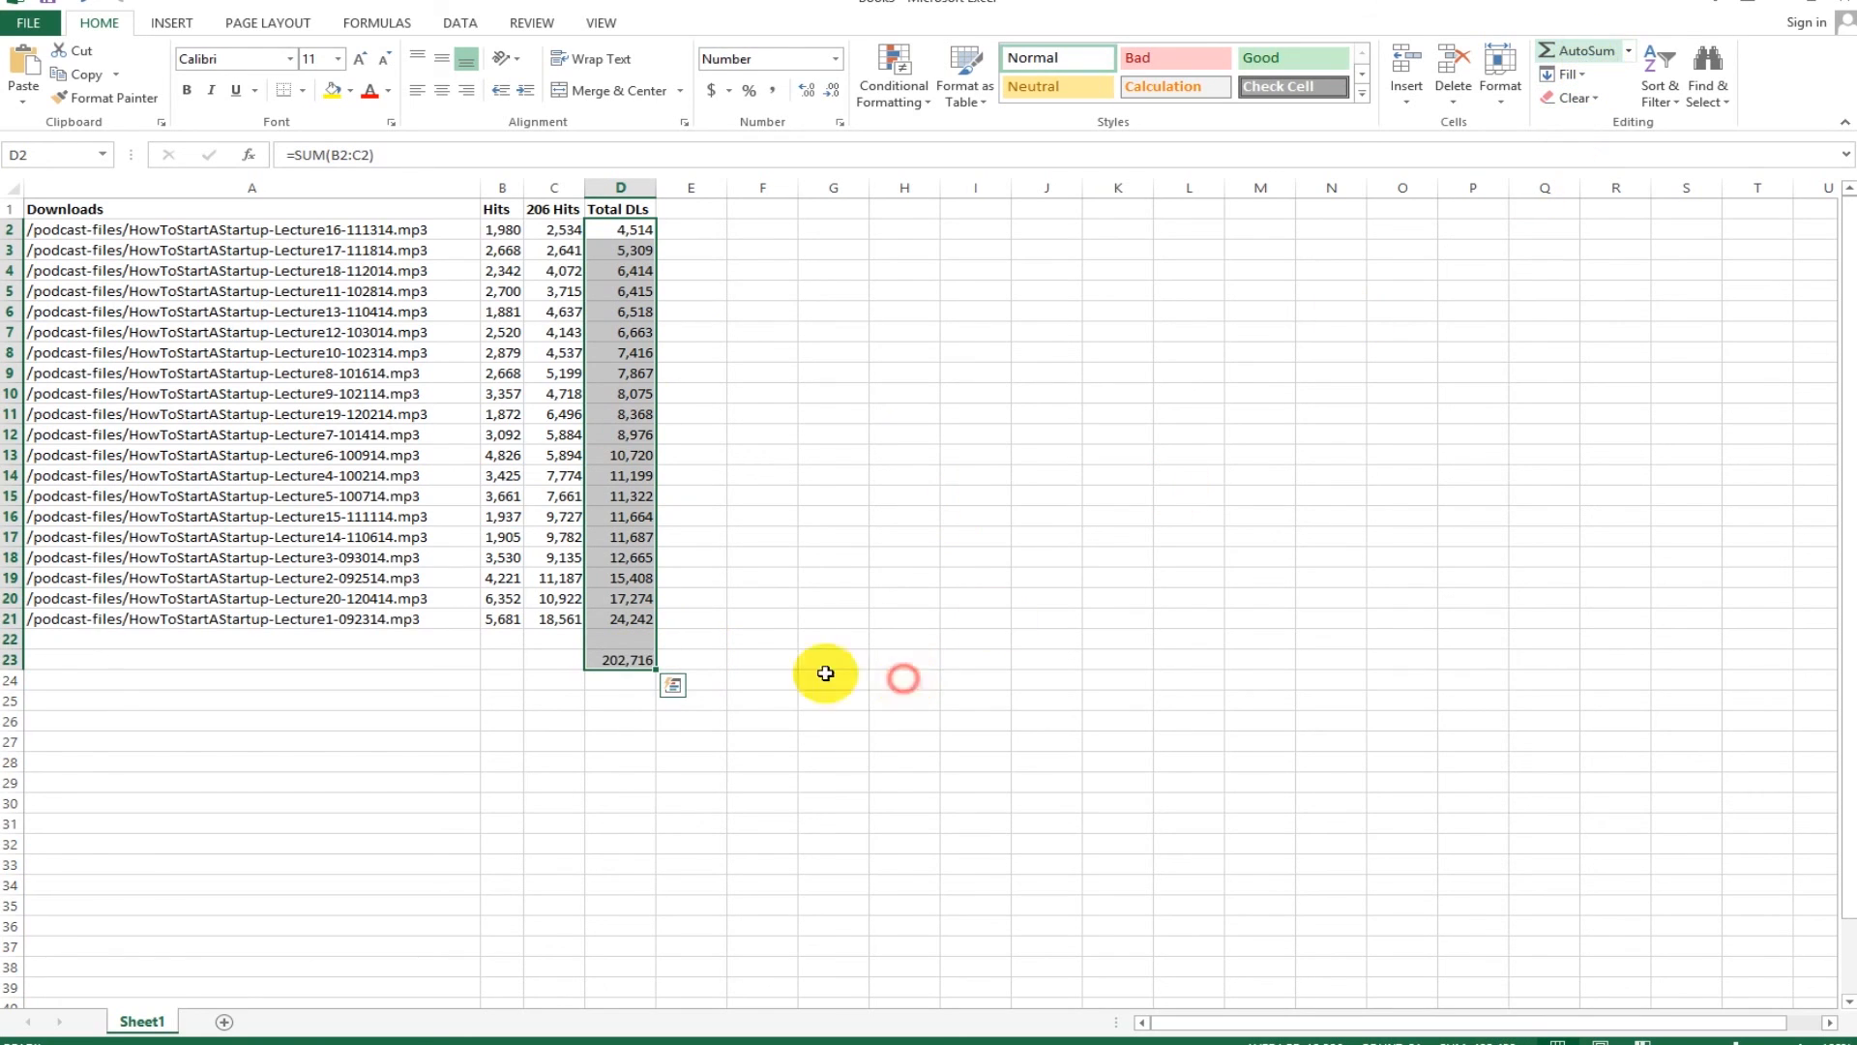
# Label the total row by entering "Total February Downloads" in cell A23
pyautogui.click(427, 661)
pyautogui.write('Total Febru')
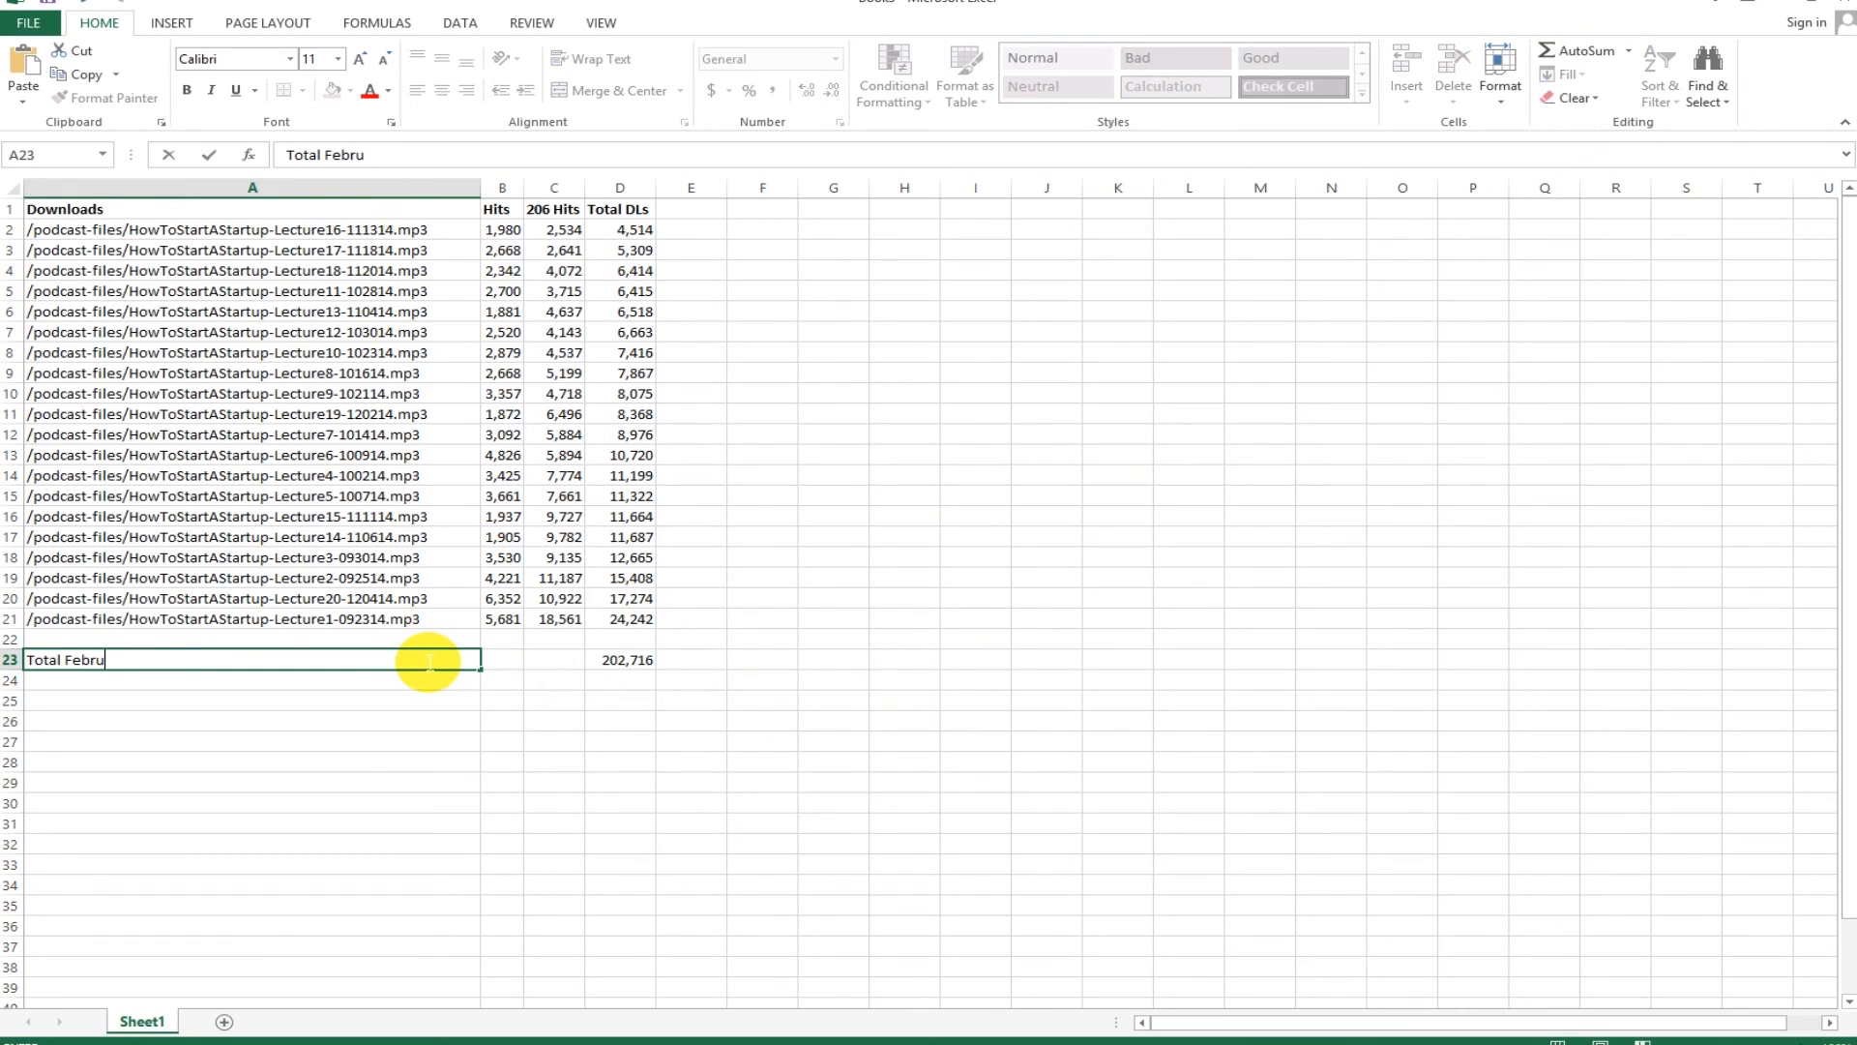
pyautogui.write('ary Download')
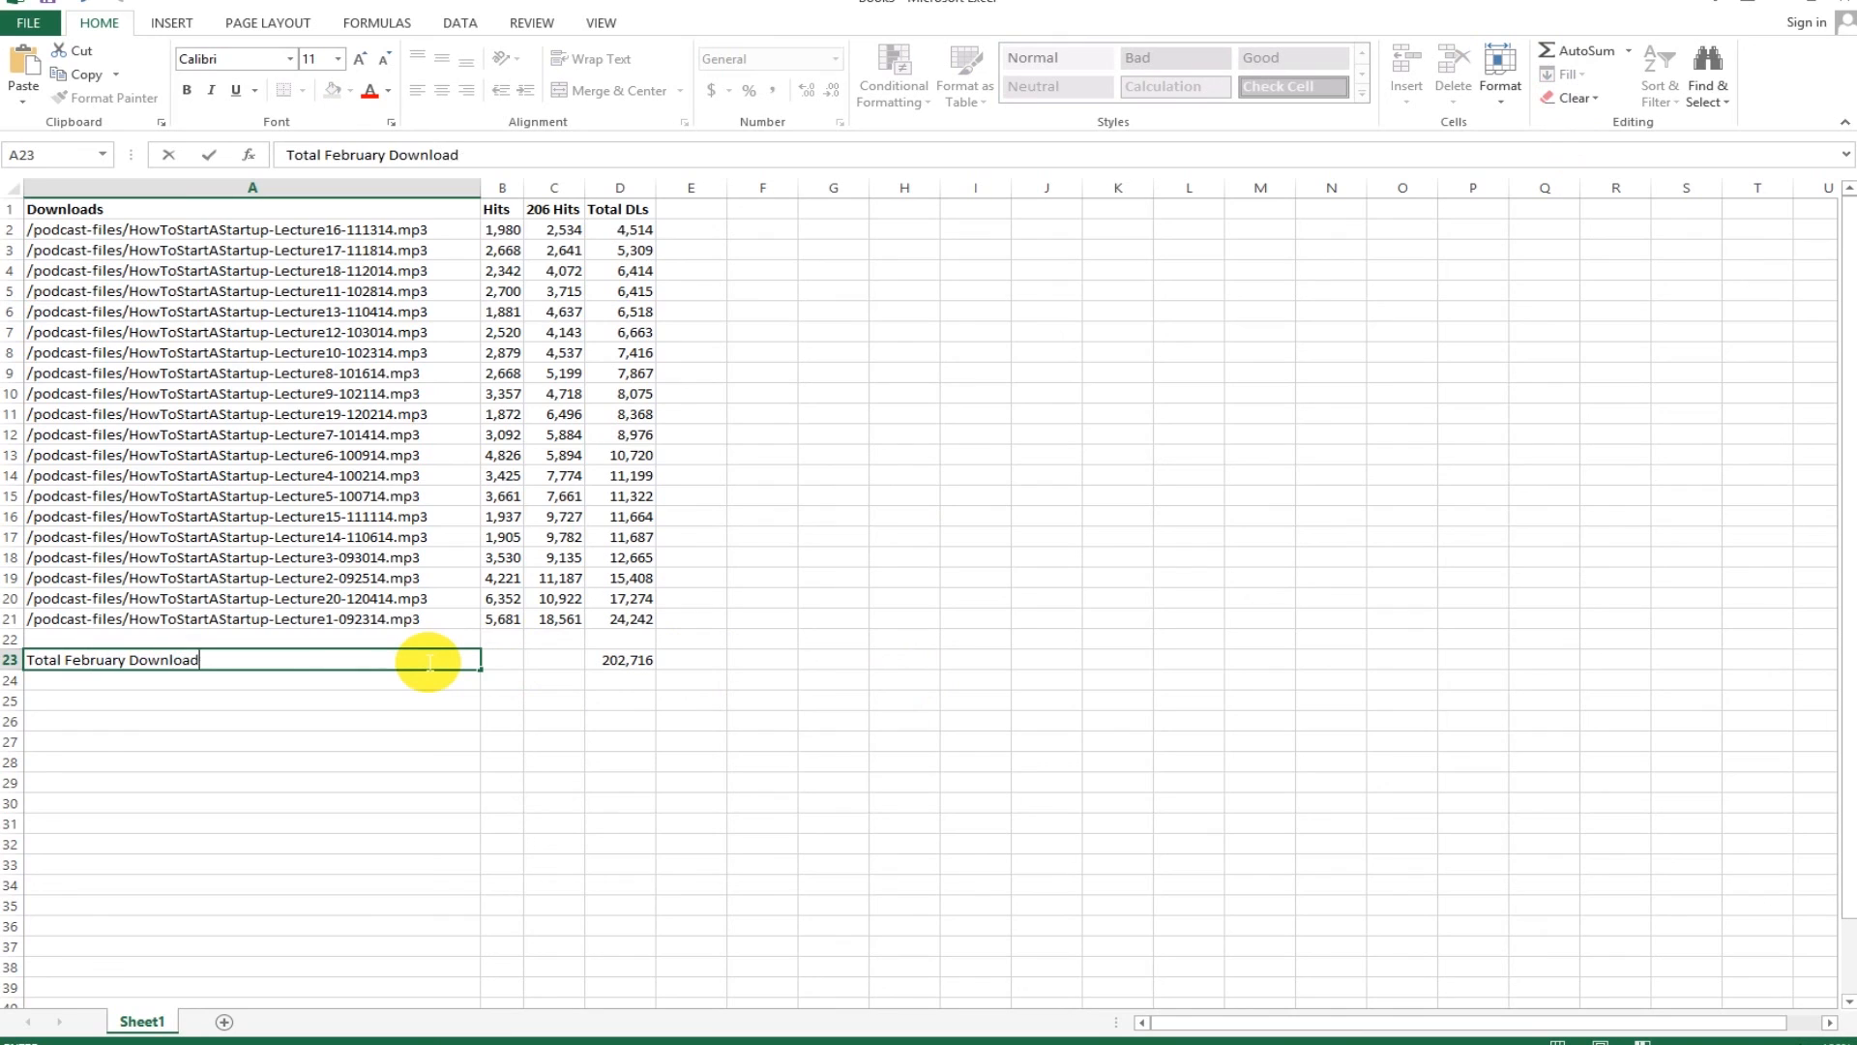
pyautogui.write('s')
pyautogui.click(444, 696)
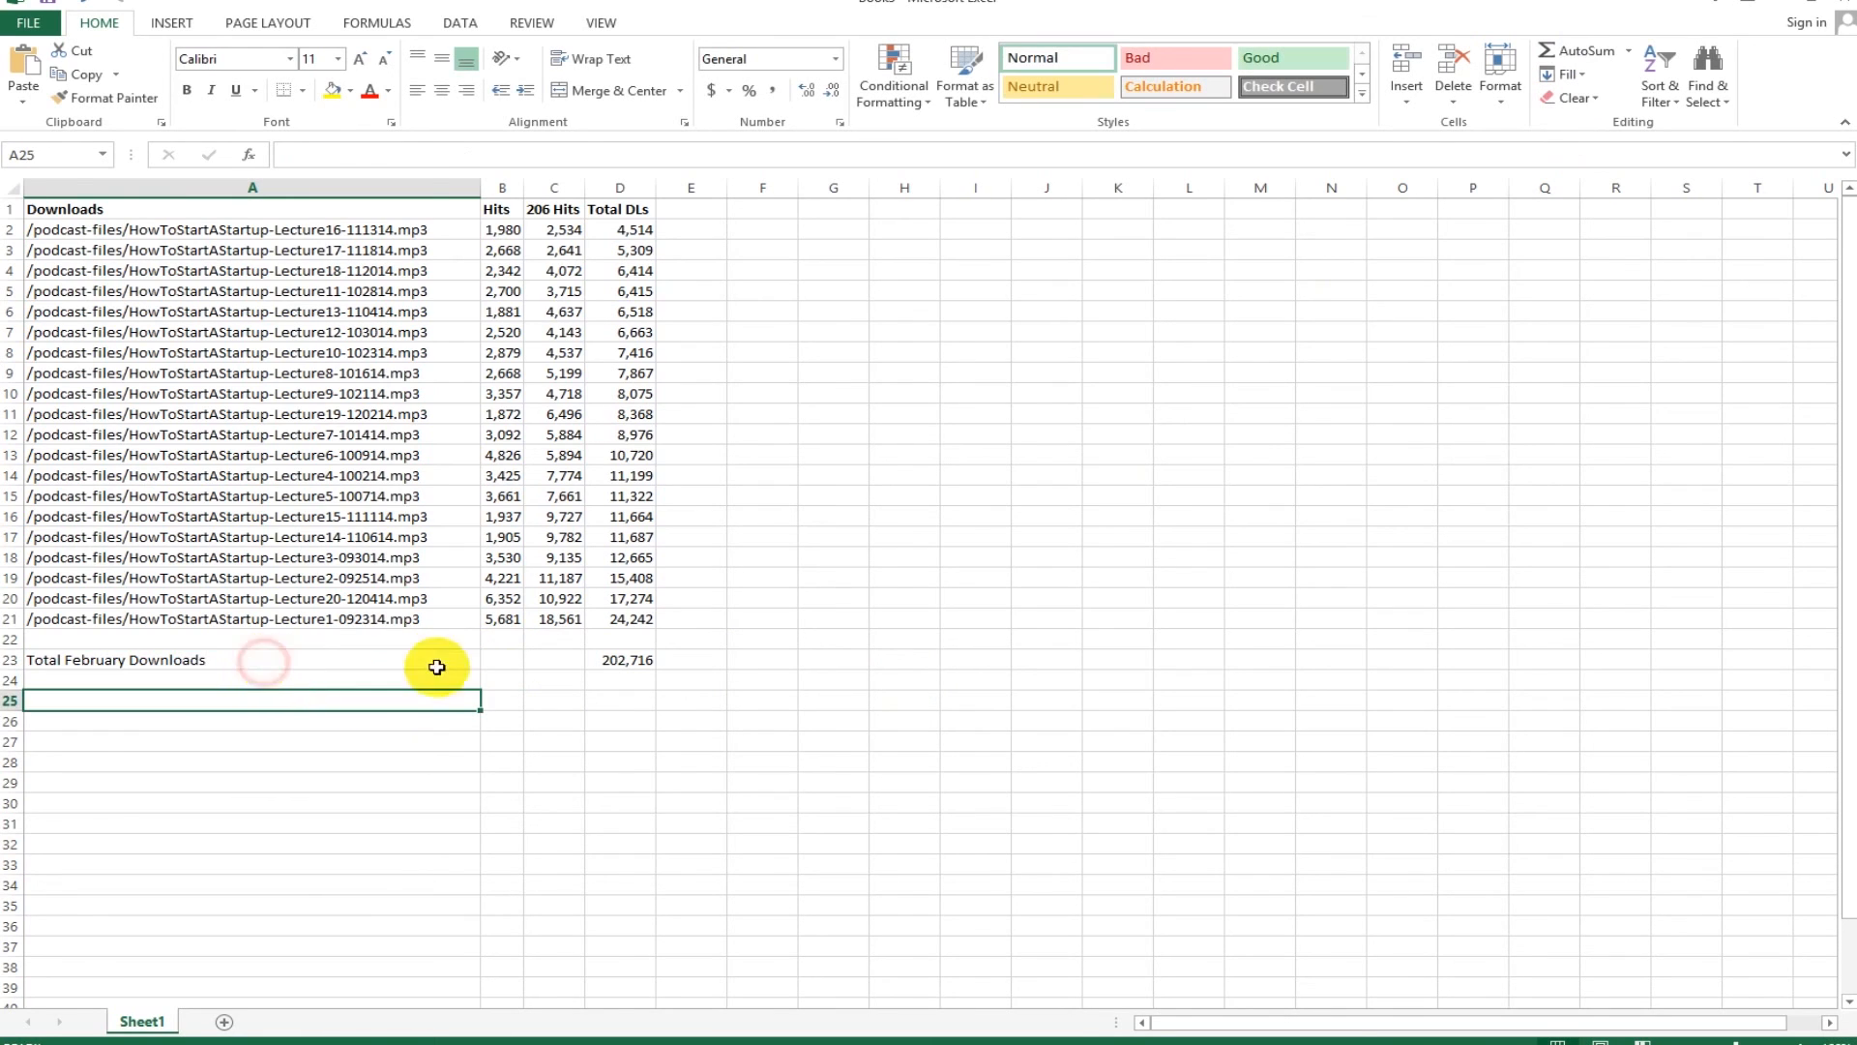
# Make the total row, cells A23 through D23, bold
pyautogui.moveTo(437, 668); pyautogui.dragTo(633, 664)
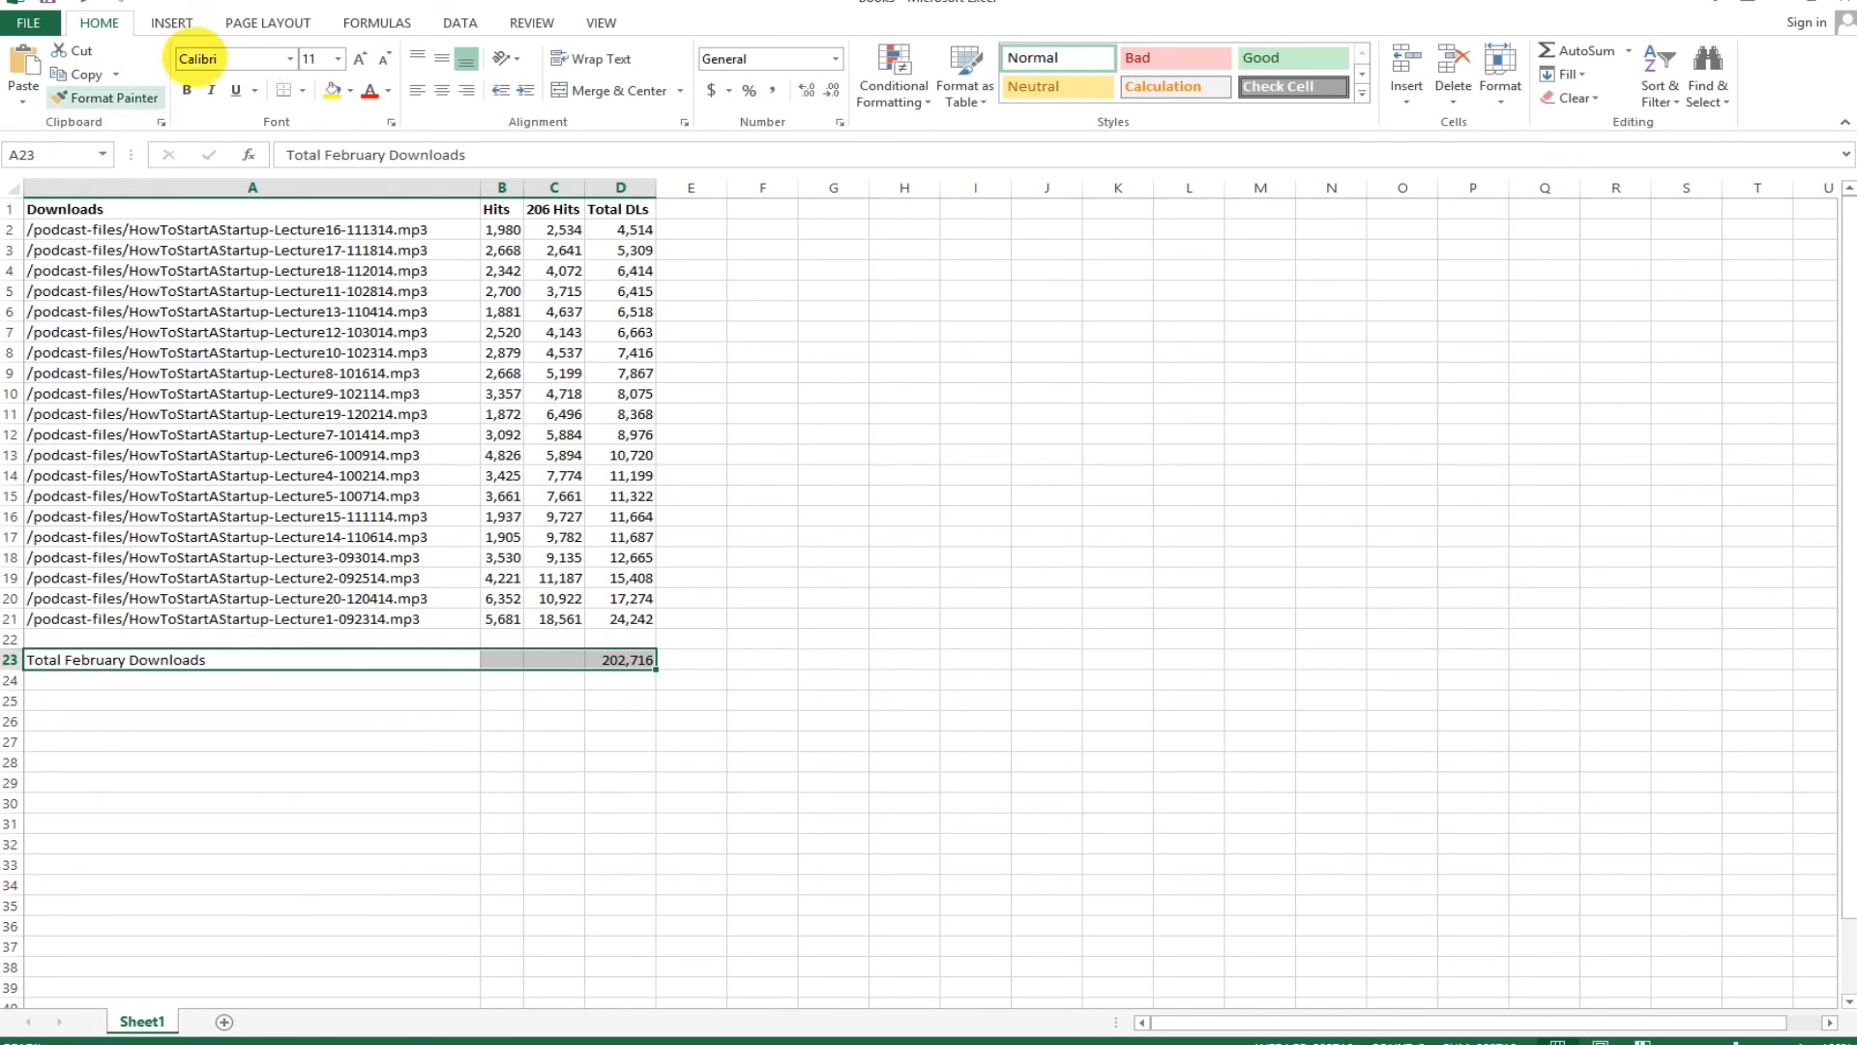
pyautogui.click(187, 89)
pyautogui.click(805, 718)
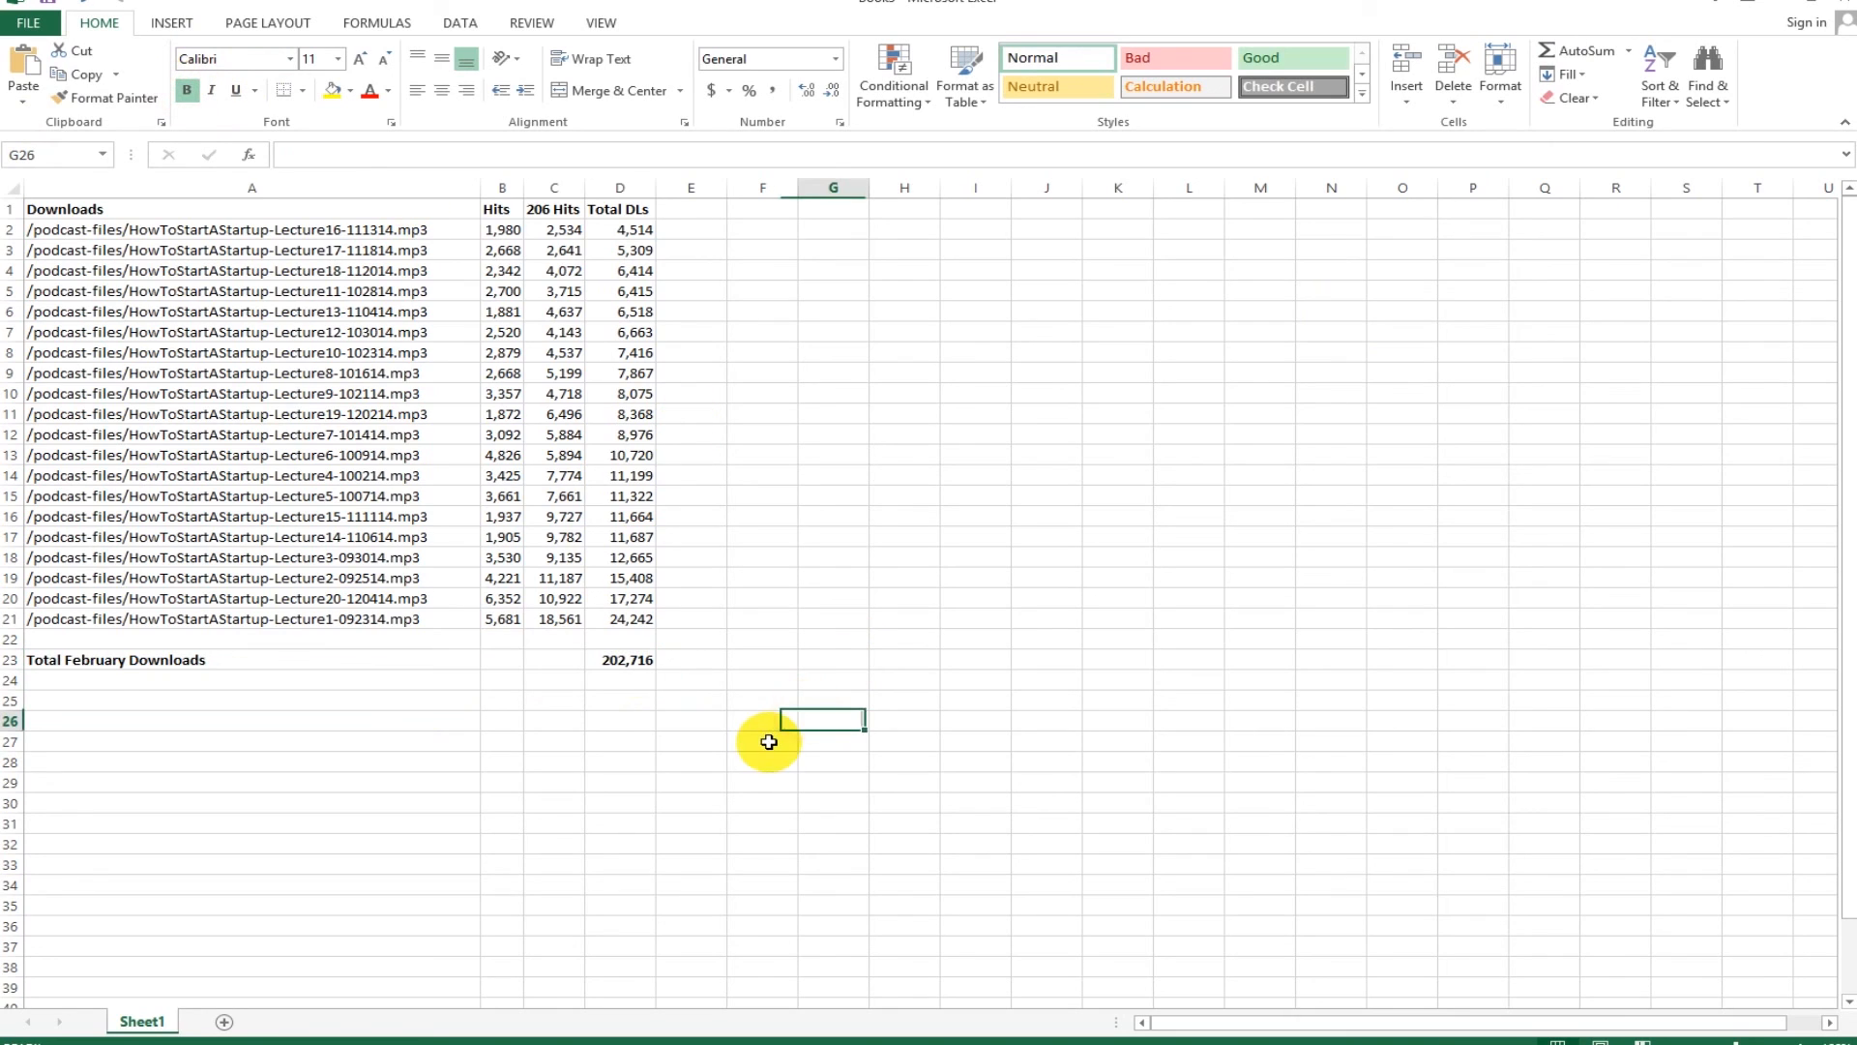